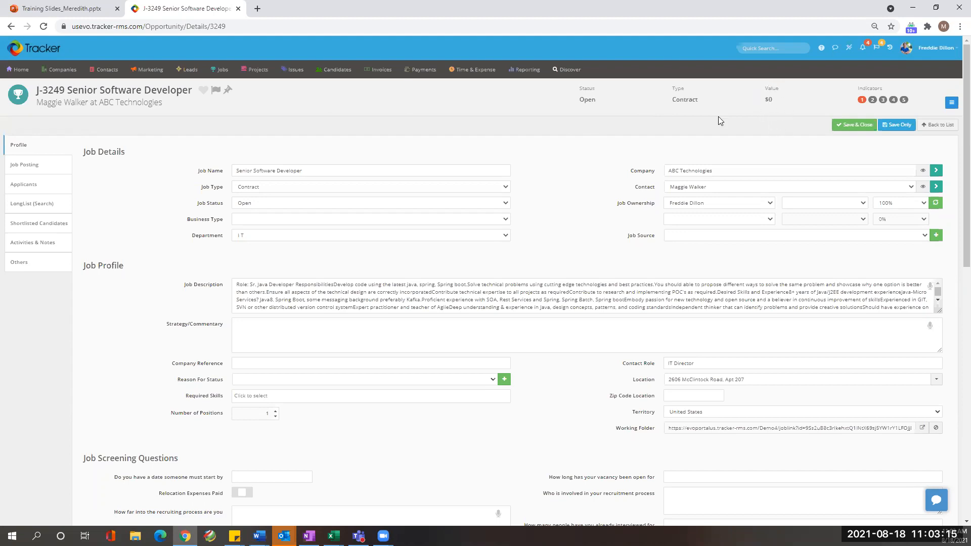
Step: Review the job details of the Senior Software Developer job, preview the ABC Technologies company record, and close the preview
{"action": "scroll", "coordinate": [592, 187], "scroll_direction": "down", "scroll_amount": 1}
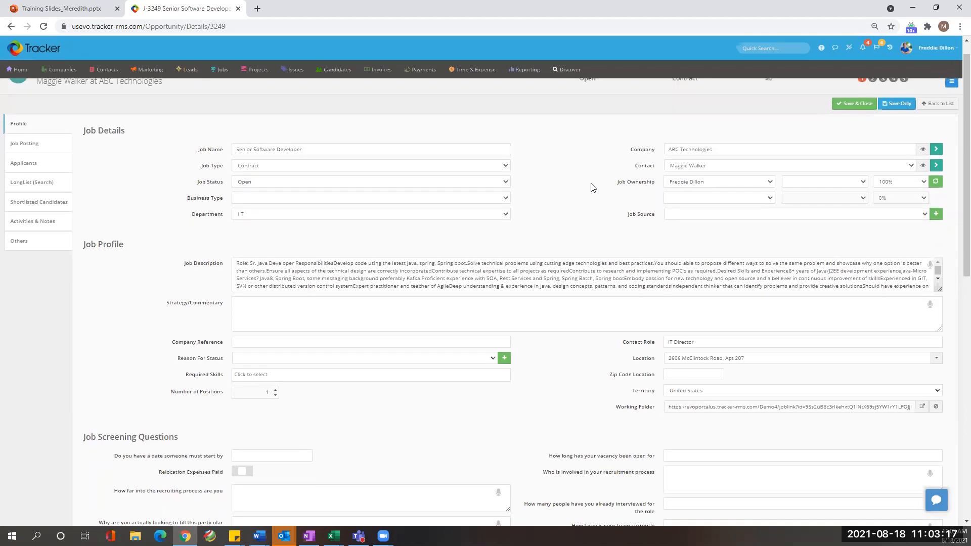
{"action": "scroll", "coordinate": [591, 188], "scroll_direction": "up", "scroll_amount": 1}
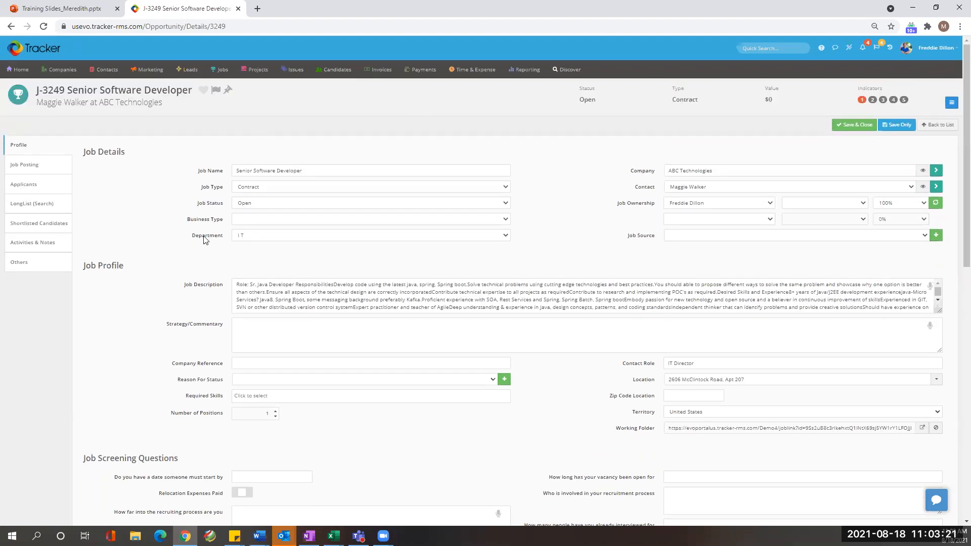
{"action": "scroll", "coordinate": [208, 242], "scroll_direction": "down", "scroll_amount": 1}
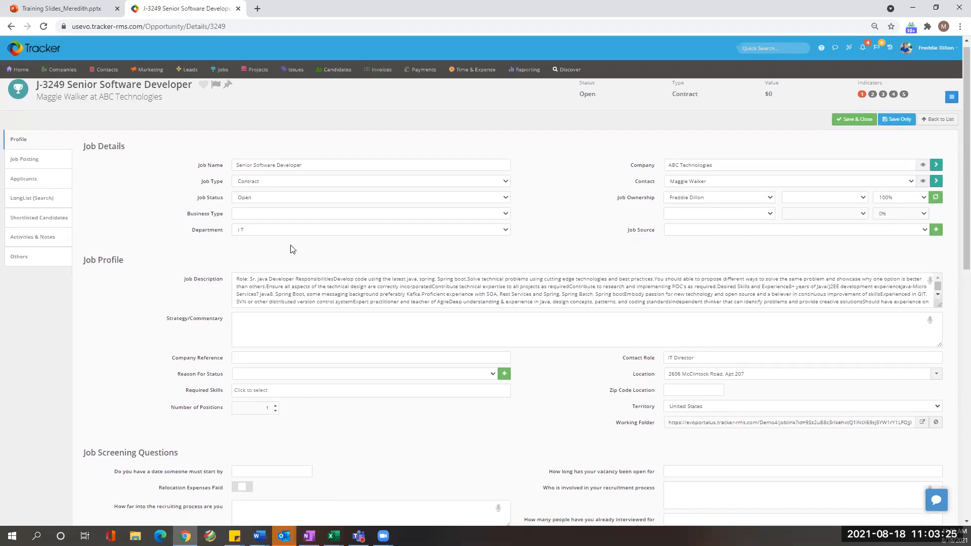
{"action": "left_click", "coordinate": [923, 167]}
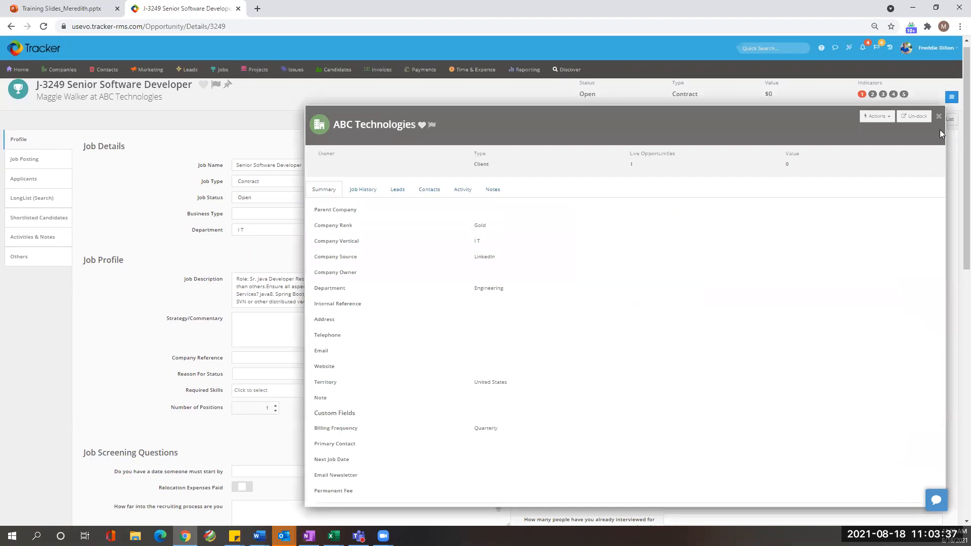
{"action": "left_click", "coordinate": [939, 117]}
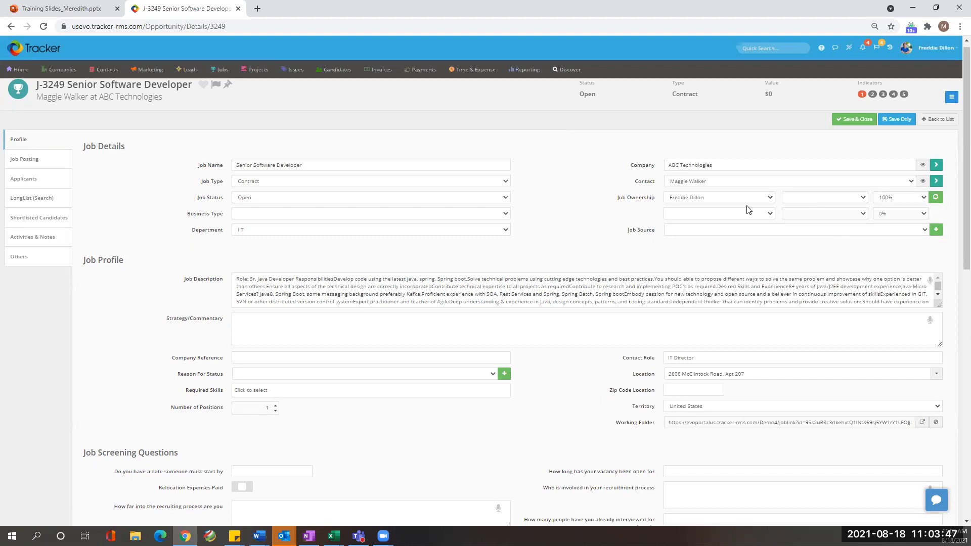
Step: Review the Job Profile section, including the full job description, strategy/commentary and location fields
{"action": "scroll", "coordinate": [612, 223], "scroll_direction": "down", "scroll_amount": 1}
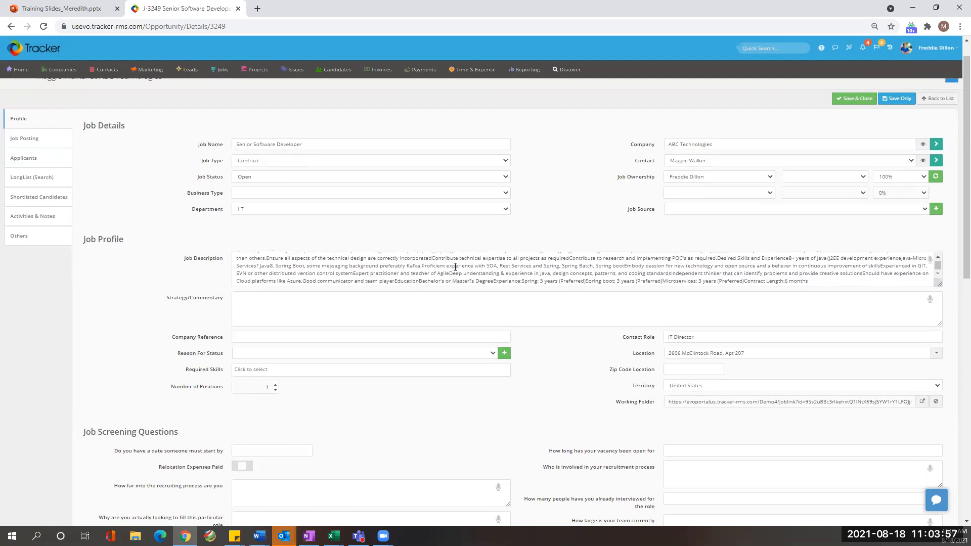
{"action": "scroll", "coordinate": [455, 267], "scroll_direction": "up", "scroll_amount": 1}
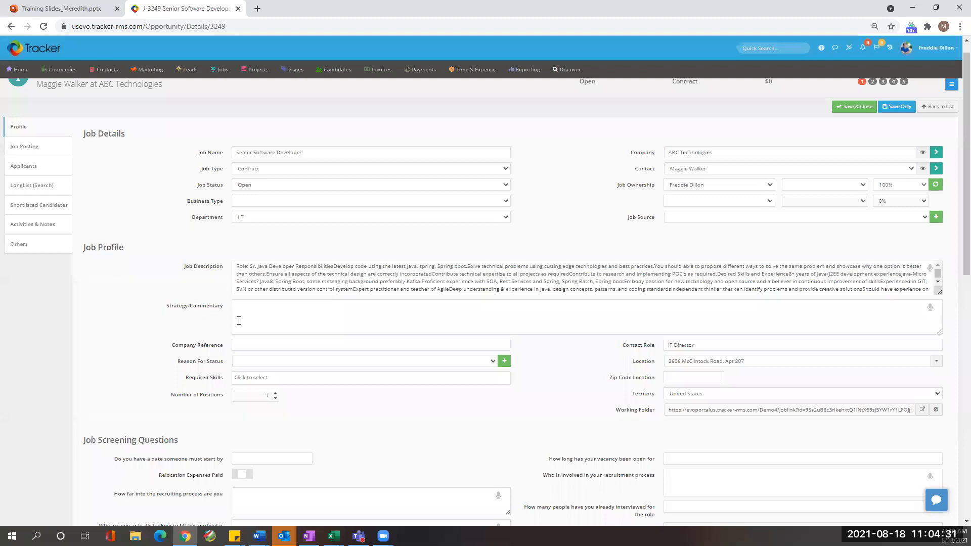
{"action": "scroll", "coordinate": [239, 321], "scroll_direction": "down", "scroll_amount": 1}
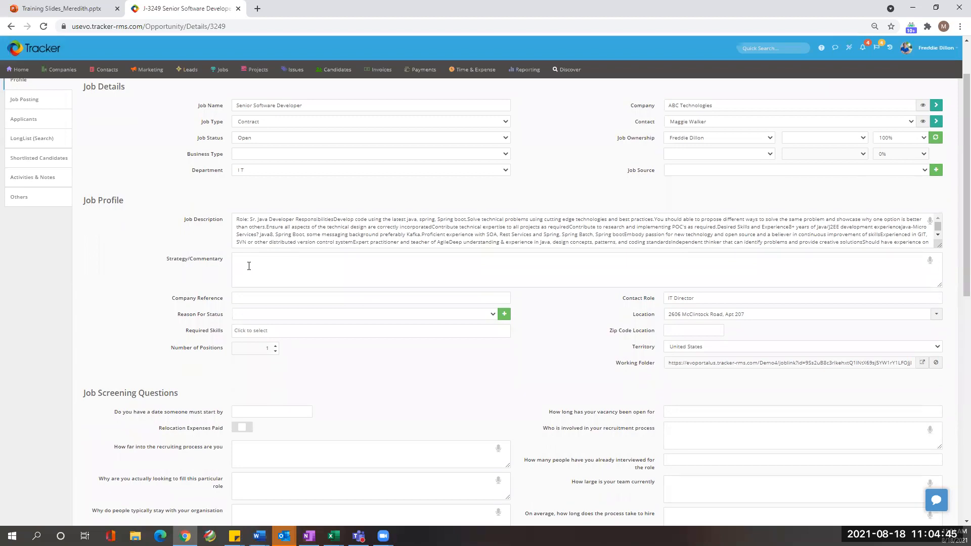
{"action": "scroll", "coordinate": [248, 266], "scroll_direction": "down", "scroll_amount": 1}
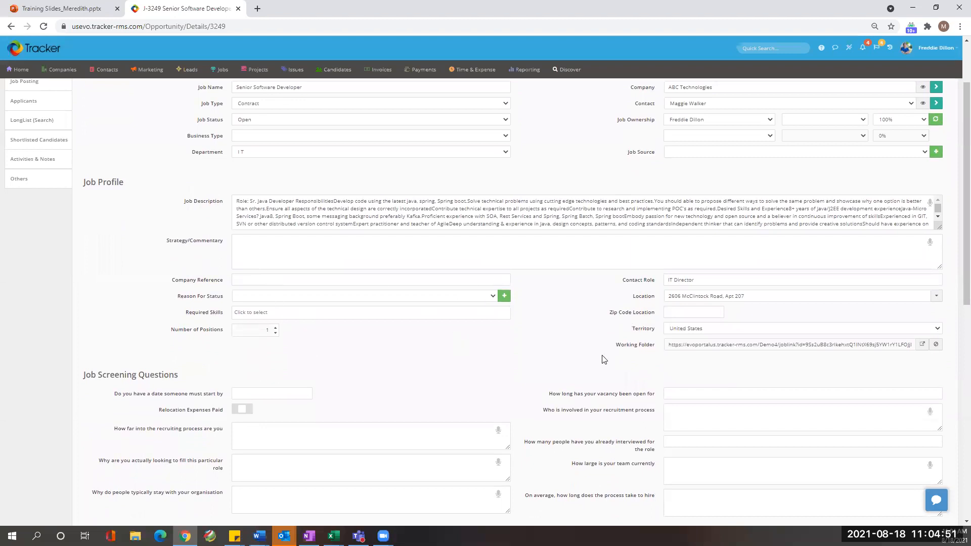
{"action": "scroll", "coordinate": [602, 359], "scroll_direction": "down", "scroll_amount": 3}
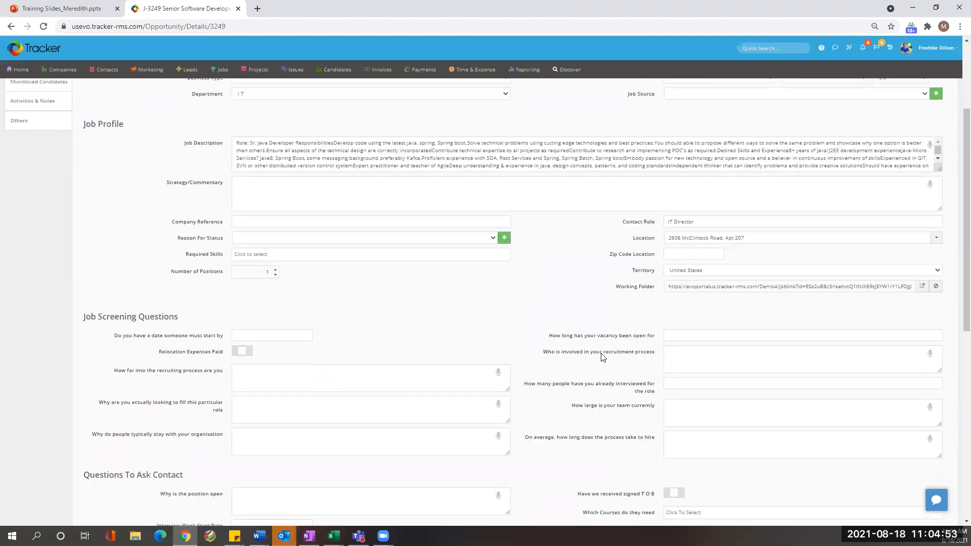
Step: Check the available Reason For Status options without choosing one, and try the Number of Positions stepper
{"action": "left_click", "coordinate": [441, 239]}
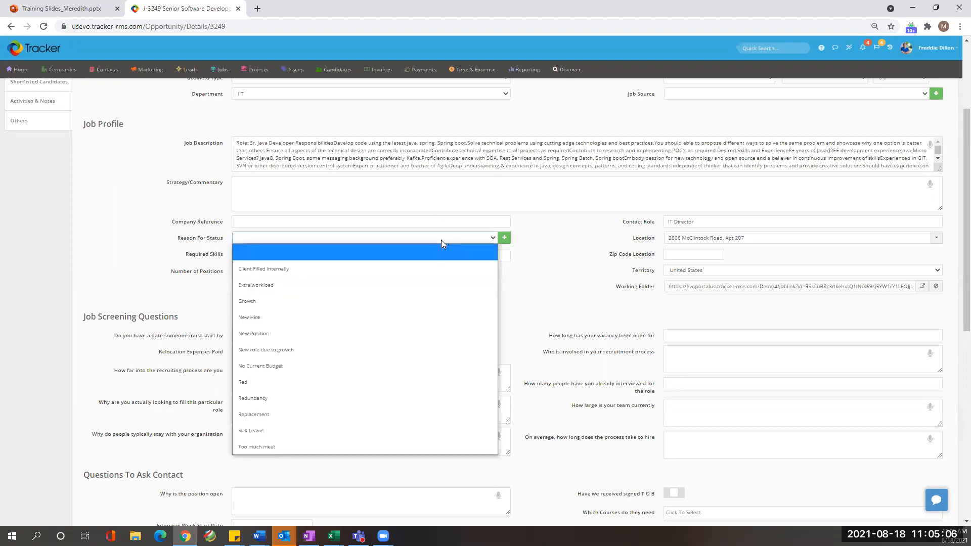
{"action": "left_click", "coordinate": [524, 256]}
{"action": "left_click", "coordinate": [523, 255]}
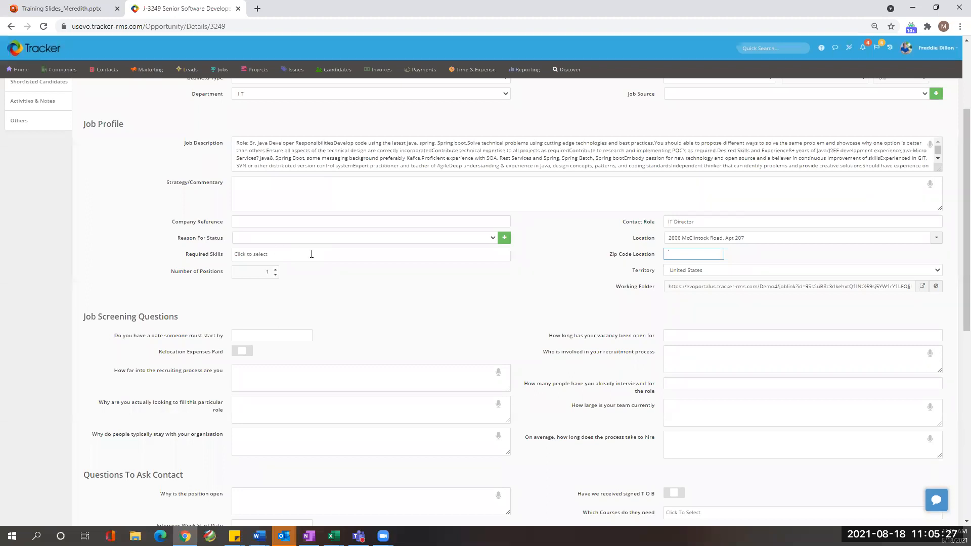
{"action": "double_click", "coordinate": [275, 270]}
{"action": "left_click", "coordinate": [276, 270]}
Step: Open the support chat widget and close it again
{"action": "scroll", "coordinate": [649, 253], "scroll_direction": "down", "scroll_amount": 1}
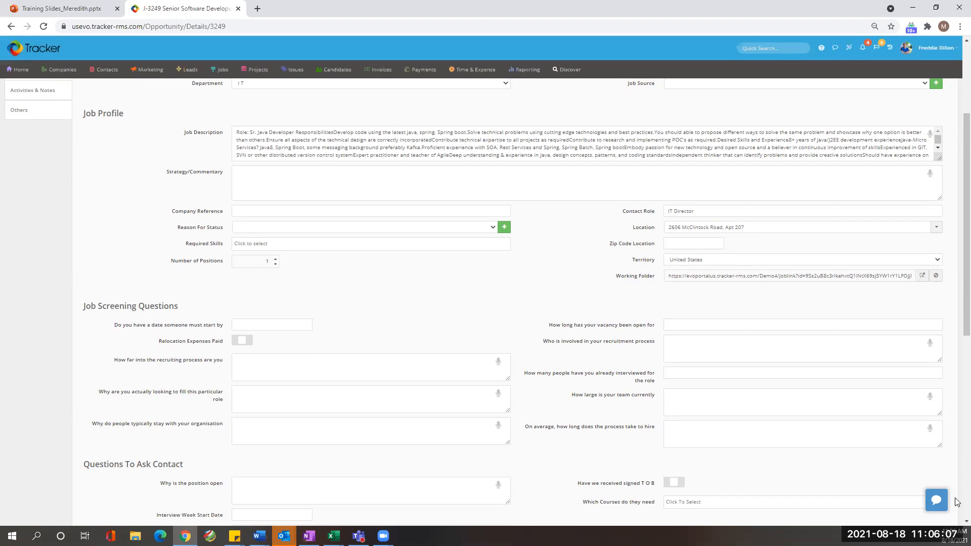
{"action": "left_click", "coordinate": [943, 509]}
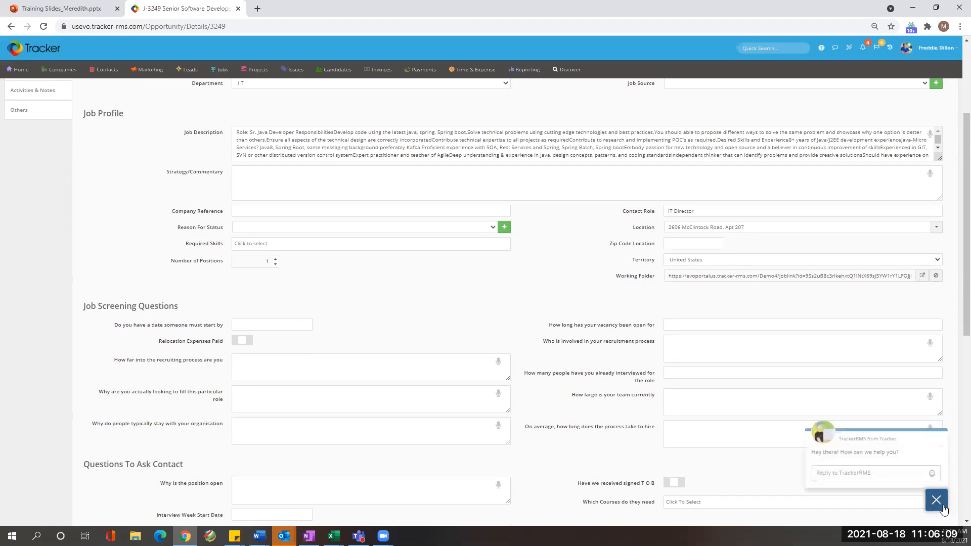
{"action": "left_click", "coordinate": [937, 500]}
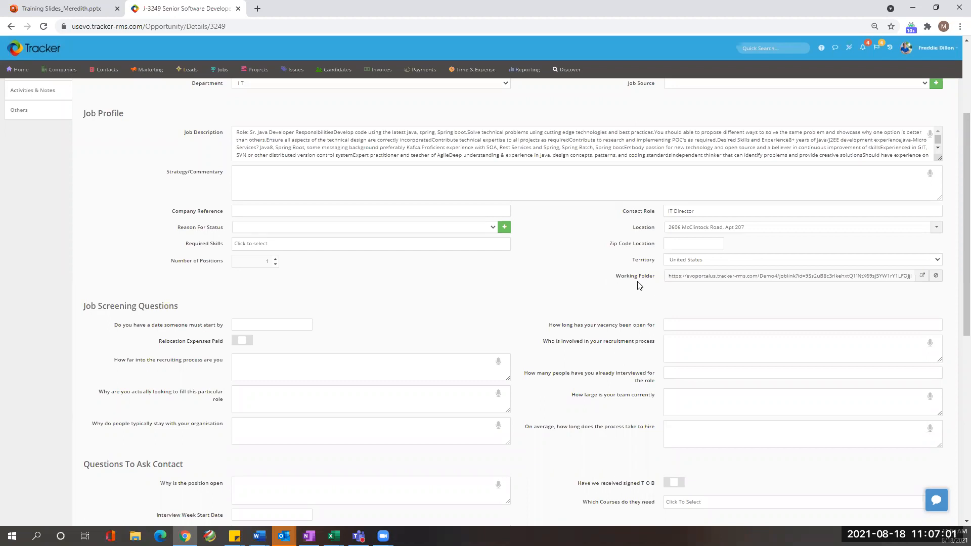
Step: Examine the job screening questions, questions to ask the contact, job dates, job values and job lifecycle sections of the profile
{"action": "scroll", "coordinate": [599, 285], "scroll_direction": "down", "scroll_amount": 1}
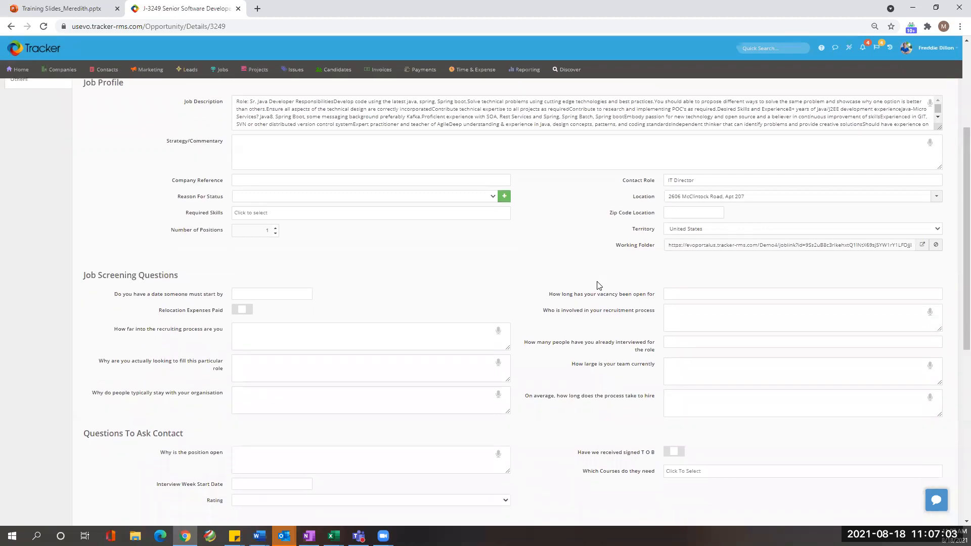
{"action": "scroll", "coordinate": [597, 284], "scroll_direction": "down", "scroll_amount": 1}
{"action": "scroll", "coordinate": [597, 285], "scroll_direction": "down", "scroll_amount": 1}
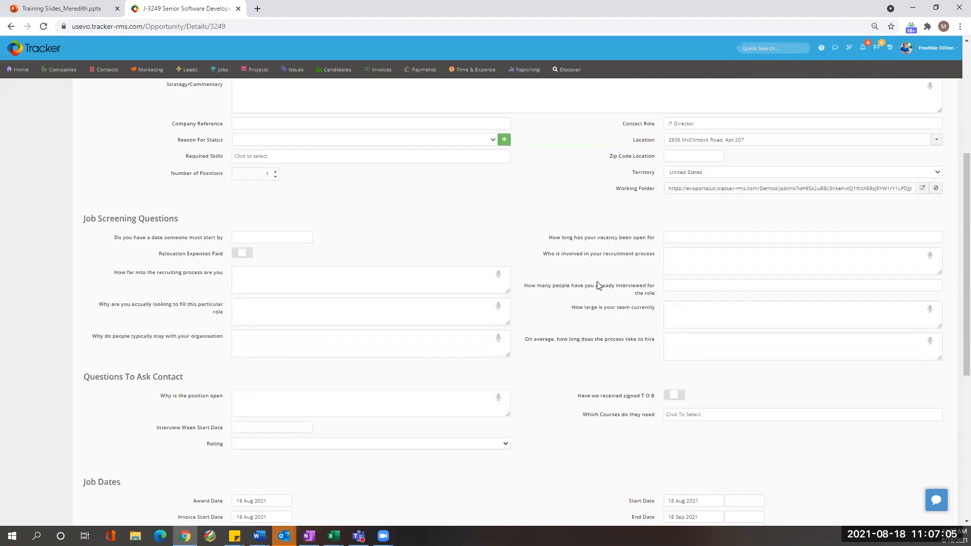
{"action": "scroll", "coordinate": [556, 238], "scroll_direction": "down", "scroll_amount": 2}
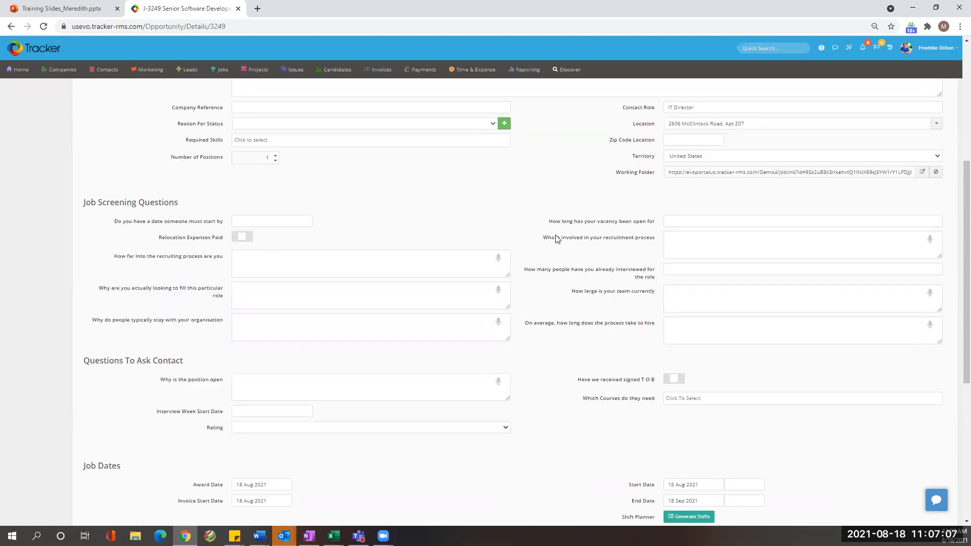
{"action": "scroll", "coordinate": [556, 238], "scroll_direction": "up", "scroll_amount": 1}
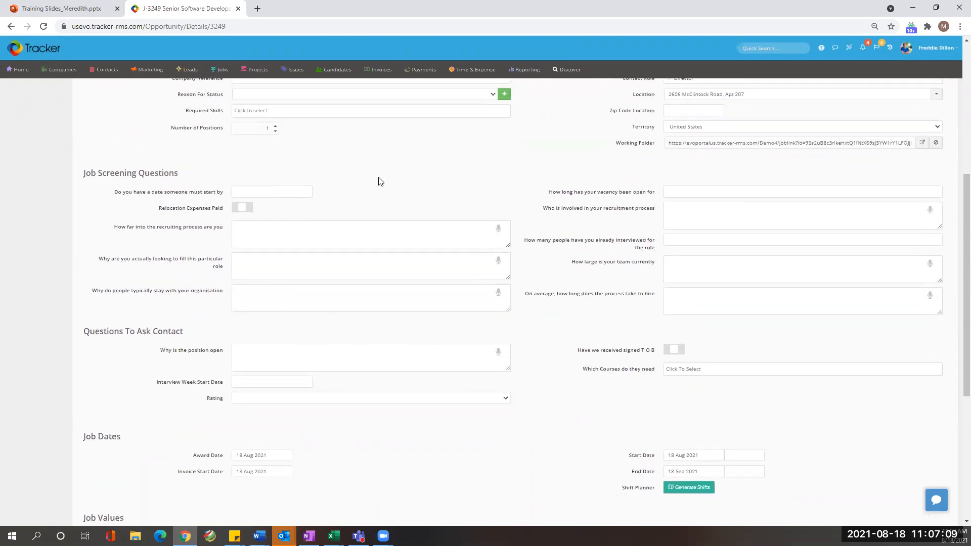
{"action": "scroll", "coordinate": [542, 405], "scroll_direction": "down", "scroll_amount": 2}
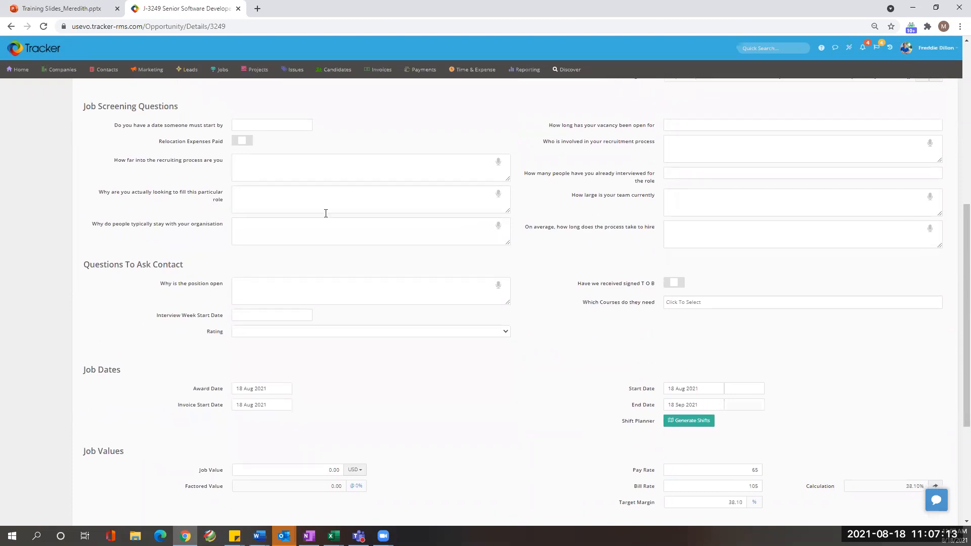
{"action": "scroll", "coordinate": [511, 221], "scroll_direction": "down", "scroll_amount": 4}
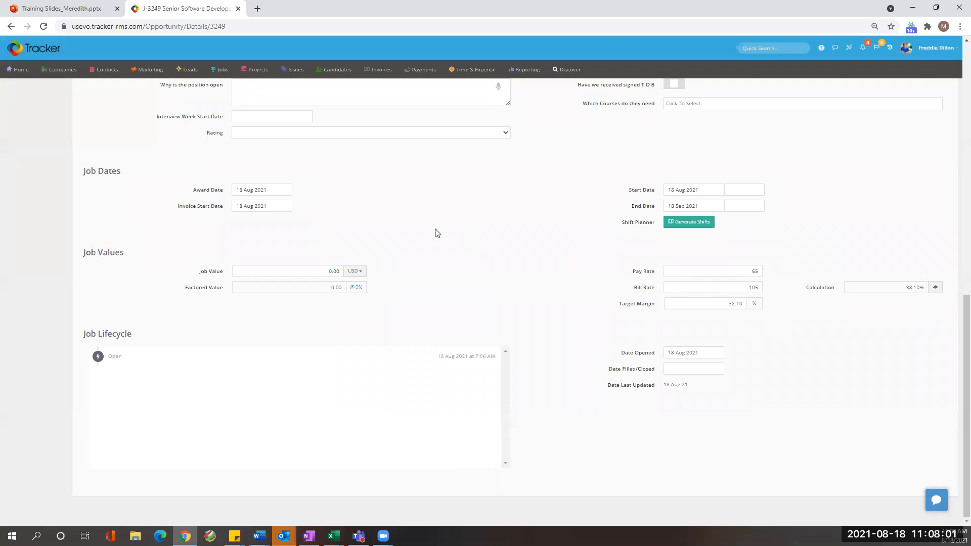
{"action": "scroll", "coordinate": [403, 221], "scroll_direction": "up", "scroll_amount": 1}
{"action": "scroll", "coordinate": [403, 218], "scroll_direction": "up", "scroll_amount": 15}
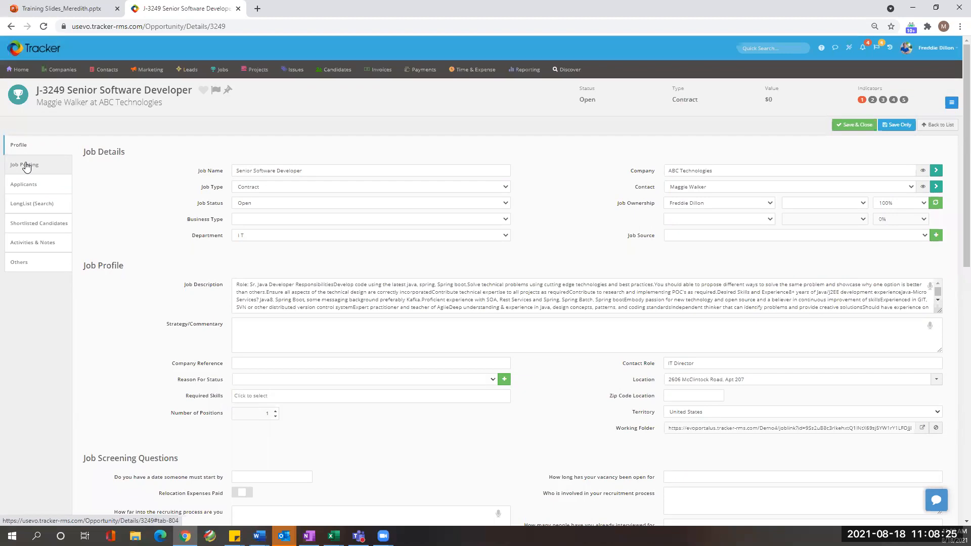
Step: Compare the plain job description in the profile with the formatted description in the job posting
{"action": "left_click", "coordinate": [27, 167]}
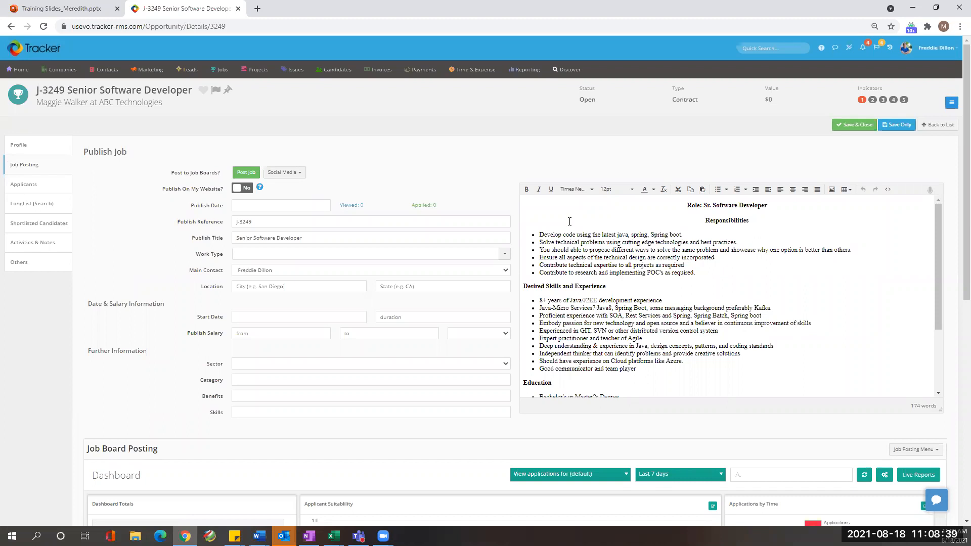
{"action": "left_click", "coordinate": [20, 145]}
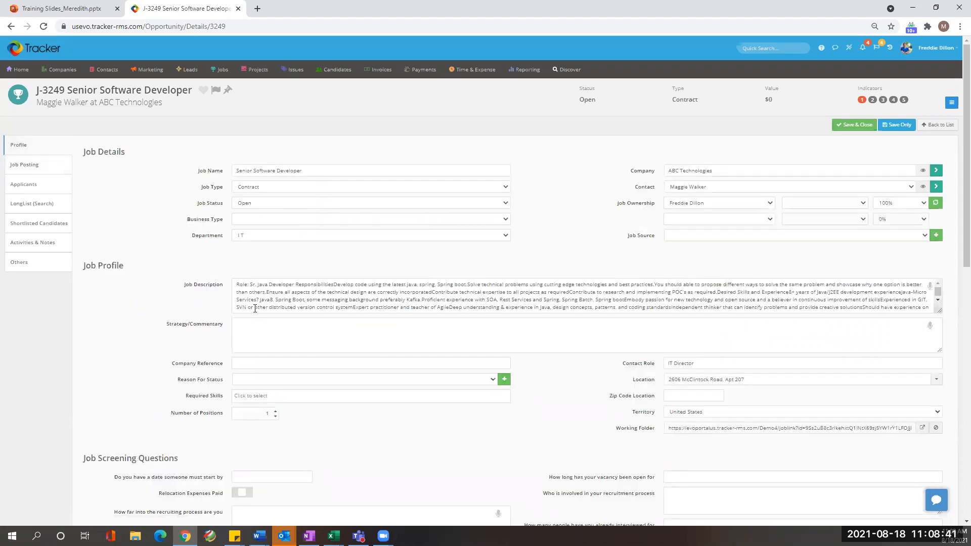
{"action": "left_click", "coordinate": [39, 166]}
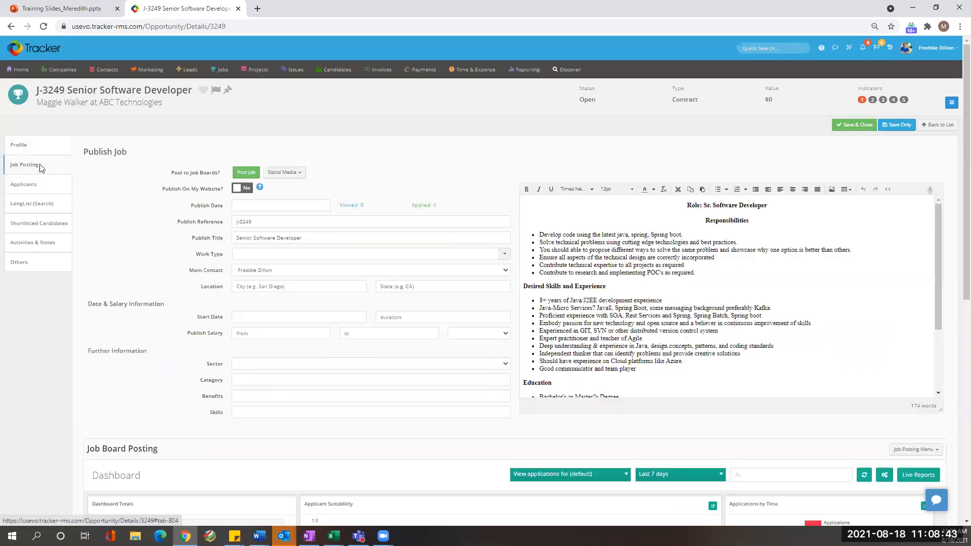
Step: Correct "Master?s Degree" to "Master's Degree" under Education in the job posting description
{"action": "left_click", "coordinate": [674, 341]}
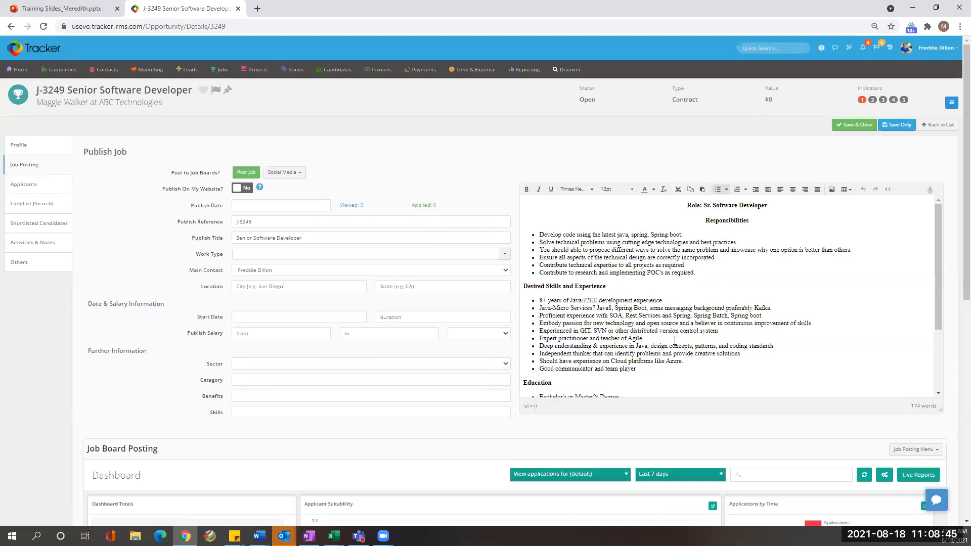
{"action": "scroll", "coordinate": [675, 341], "scroll_direction": "down", "scroll_amount": 3}
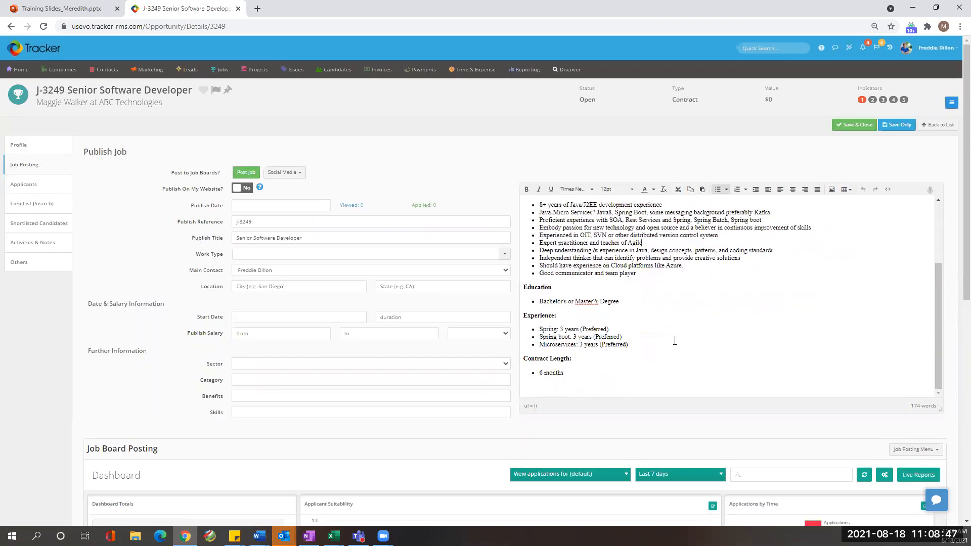
{"action": "scroll", "coordinate": [674, 341], "scroll_direction": "up", "scroll_amount": 4}
{"action": "scroll", "coordinate": [674, 341], "scroll_direction": "down", "scroll_amount": 3}
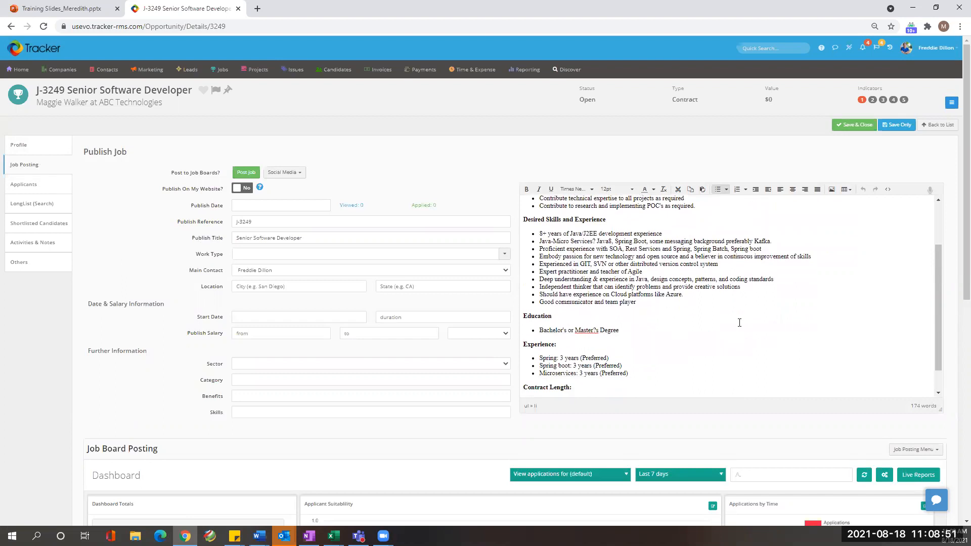
{"action": "key", "text": "BackSpace"}
{"action": "left_click", "coordinate": [668, 326]}
{"action": "scroll", "coordinate": [669, 327], "scroll_direction": "down", "scroll_amount": 1}
{"action": "scroll", "coordinate": [668, 327], "scroll_direction": "up", "scroll_amount": 2}
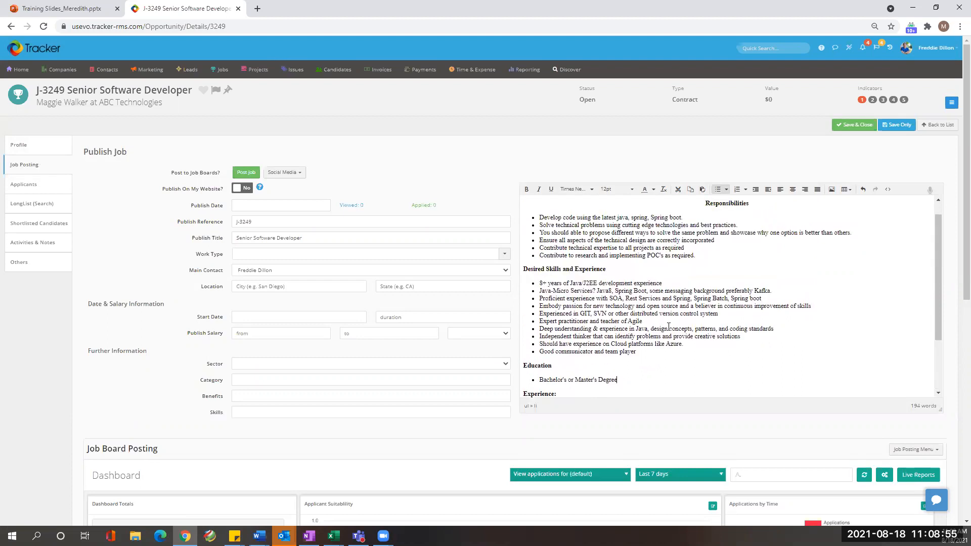
{"action": "scroll", "coordinate": [668, 326], "scroll_direction": "up", "scroll_amount": 1}
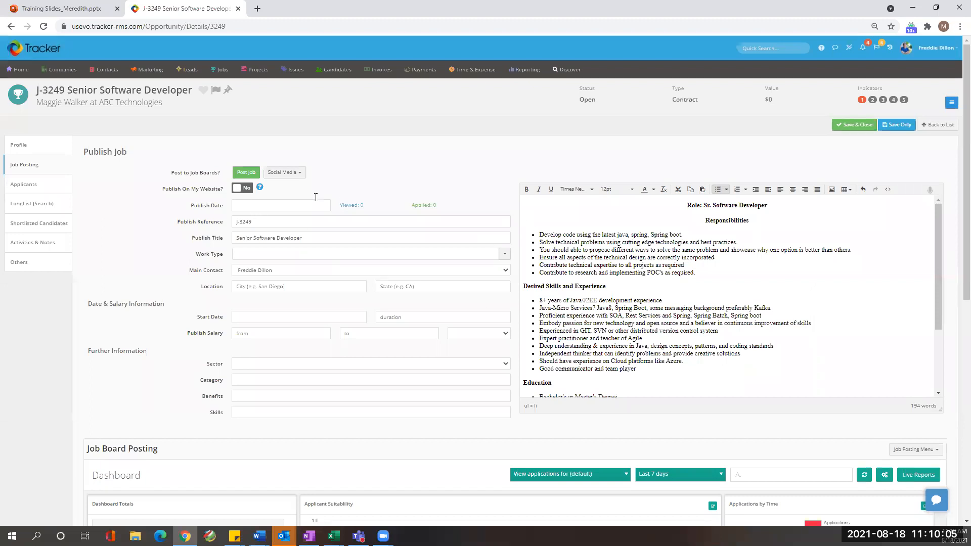
Step: Enable publishing of the job on the website and dismiss the save confirmation
{"action": "left_click", "coordinate": [236, 191]}
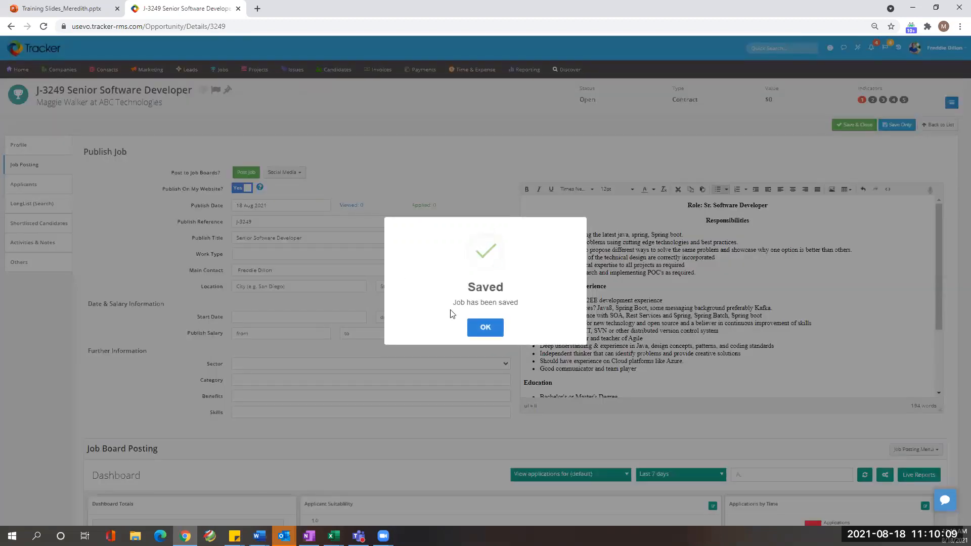
{"action": "left_click", "coordinate": [481, 329]}
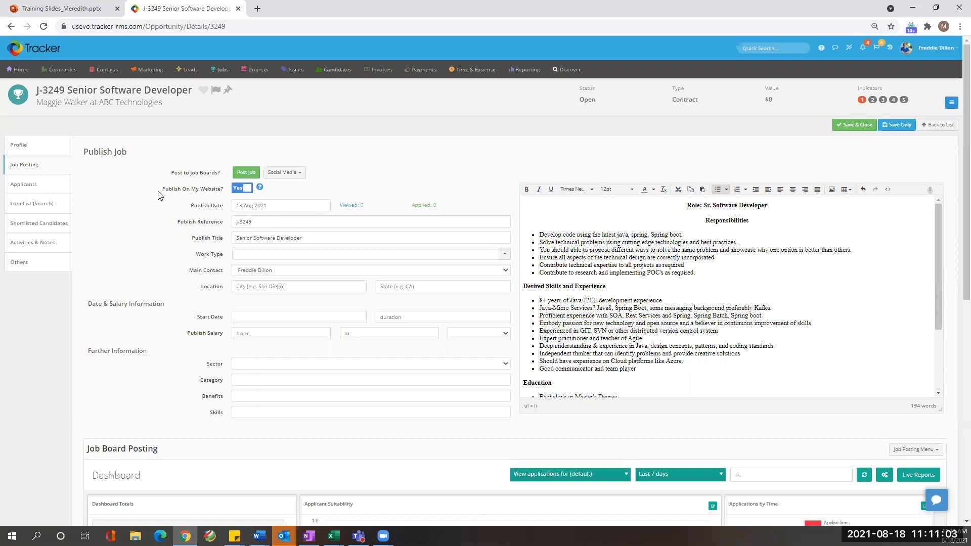
Step: Open the job board posting dialog to view its job board user option, and close it without posting
{"action": "left_click", "coordinate": [247, 173]}
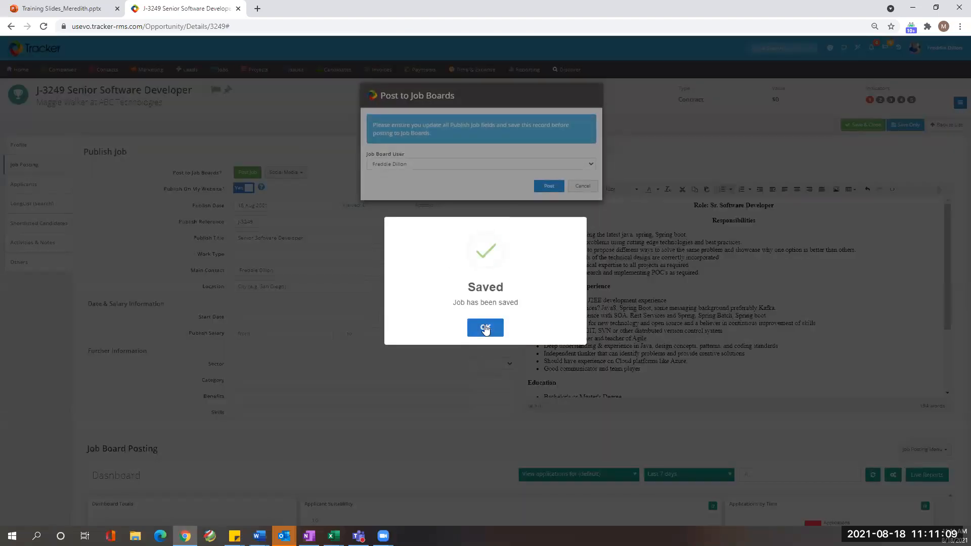
{"action": "left_click", "coordinate": [485, 328]}
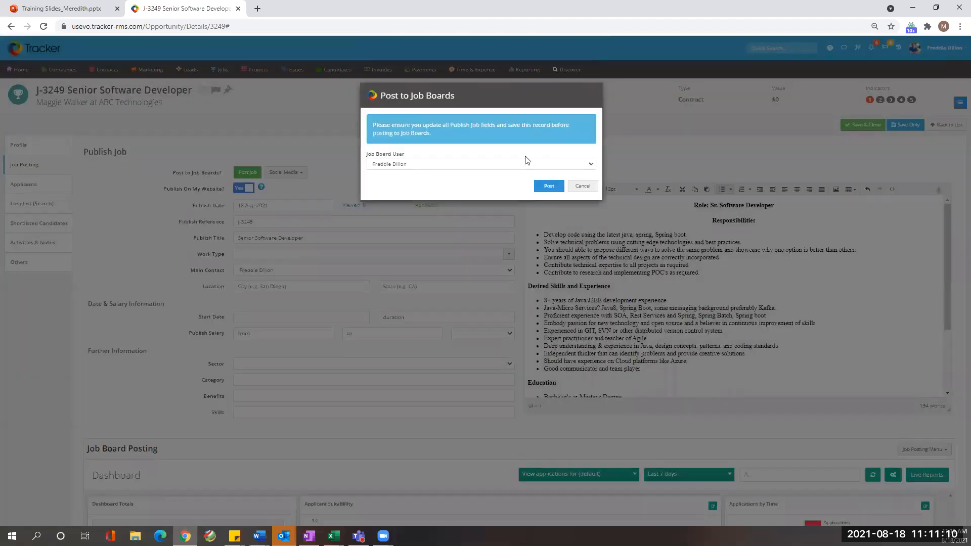
{"action": "left_click", "coordinate": [583, 188]}
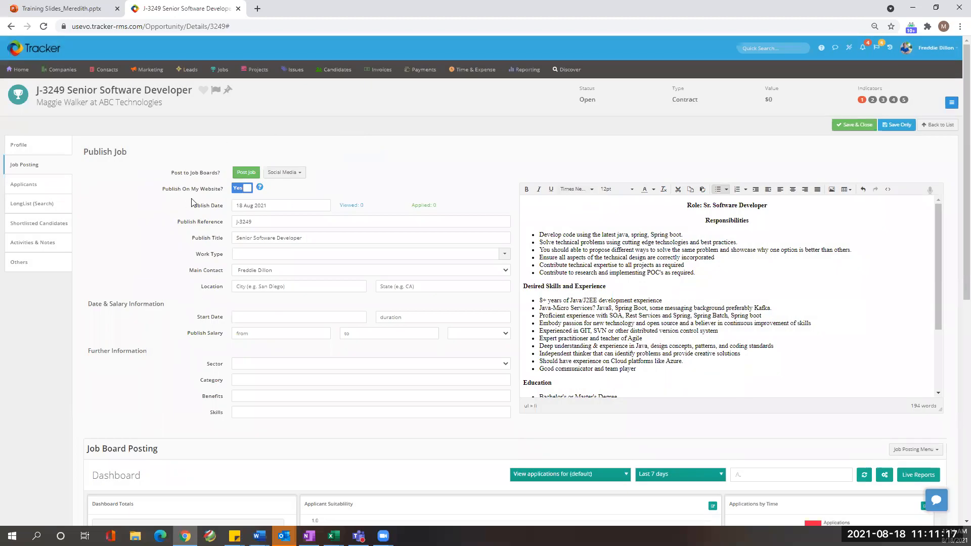
Step: View the job's applicants, and open its long list candidate search
{"action": "left_click", "coordinate": [51, 184]}
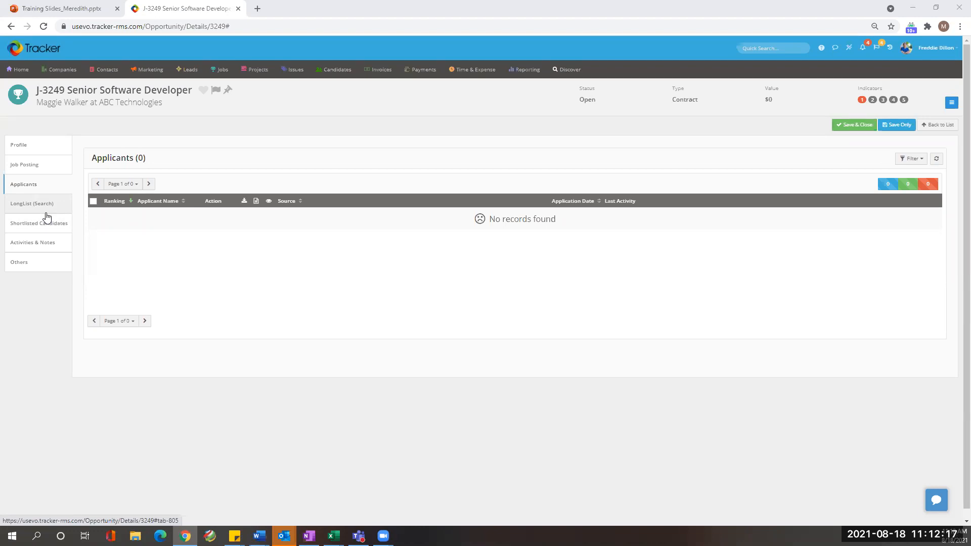
{"action": "left_click", "coordinate": [46, 211]}
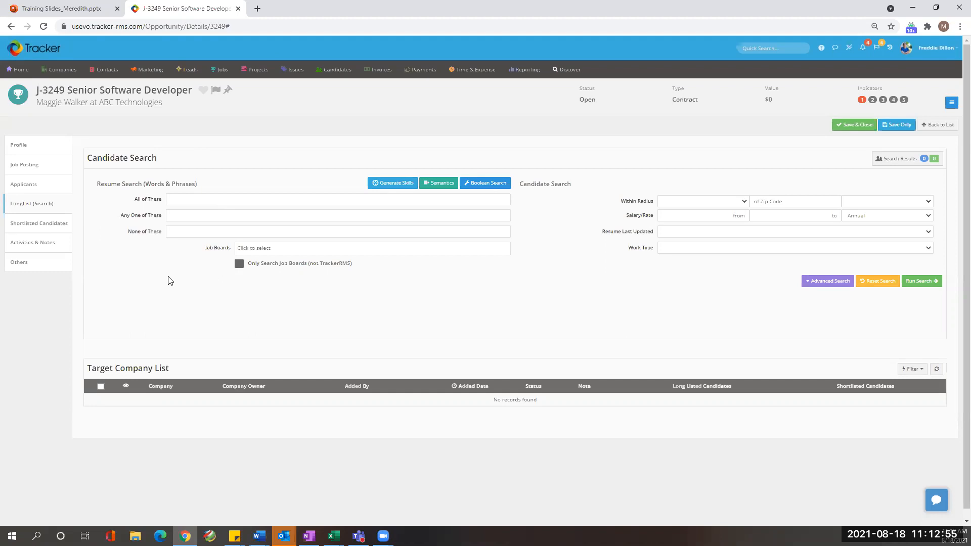
{"action": "mouse_move", "coordinate": [337, 79]}
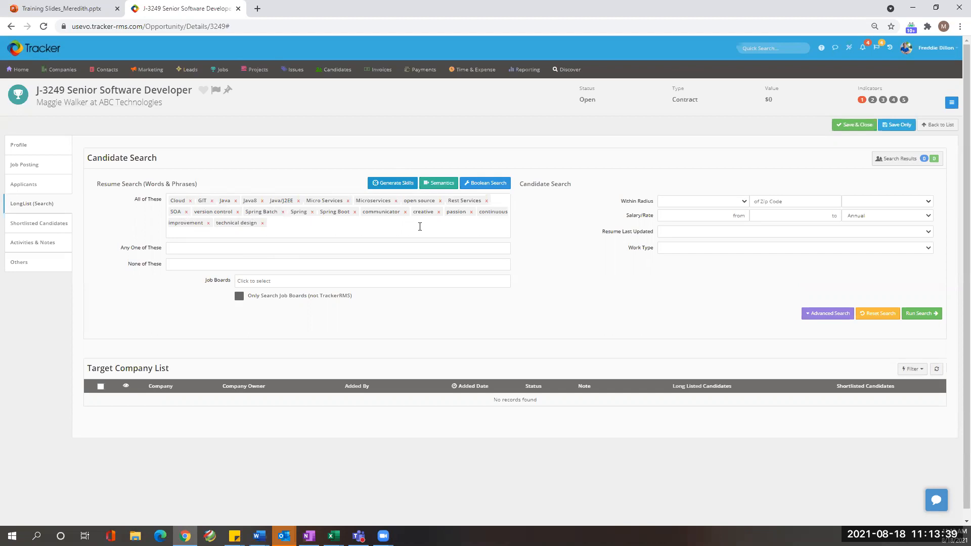
Step: Remove the generated terms creative, passion, continuous improvement, technical design and open source from the all-of-these resume search
{"action": "left_click", "coordinate": [439, 212]}
{"action": "left_click", "coordinate": [438, 212]}
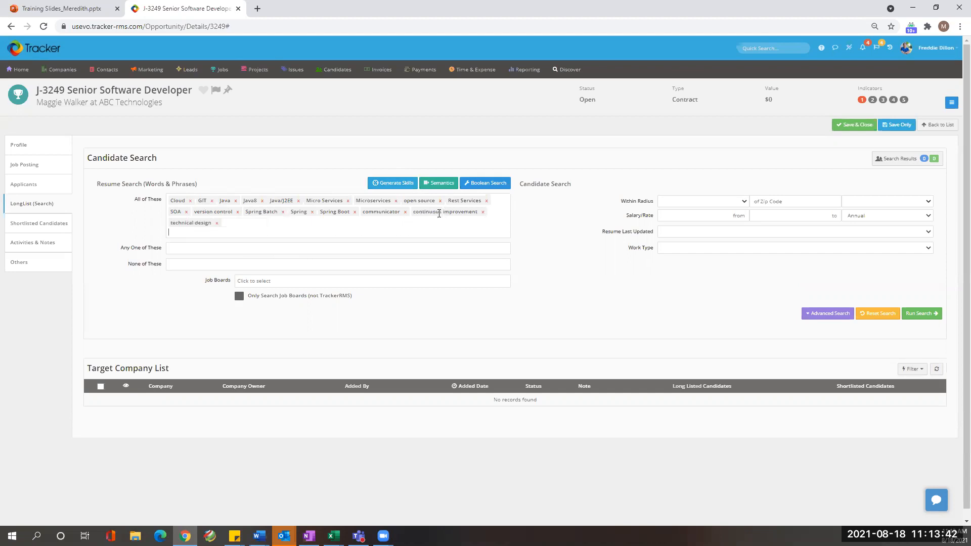
{"action": "left_click", "coordinate": [483, 213]}
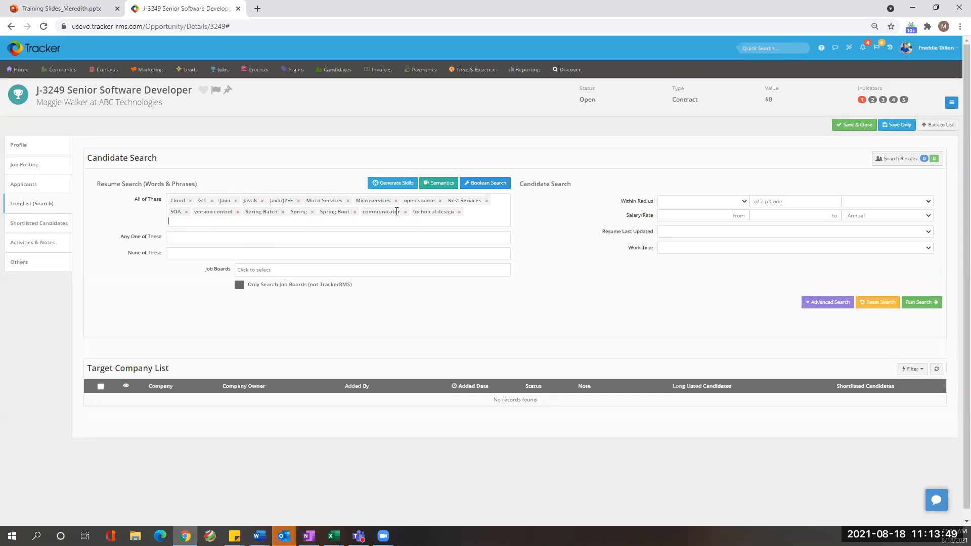
{"action": "left_click", "coordinate": [459, 213]}
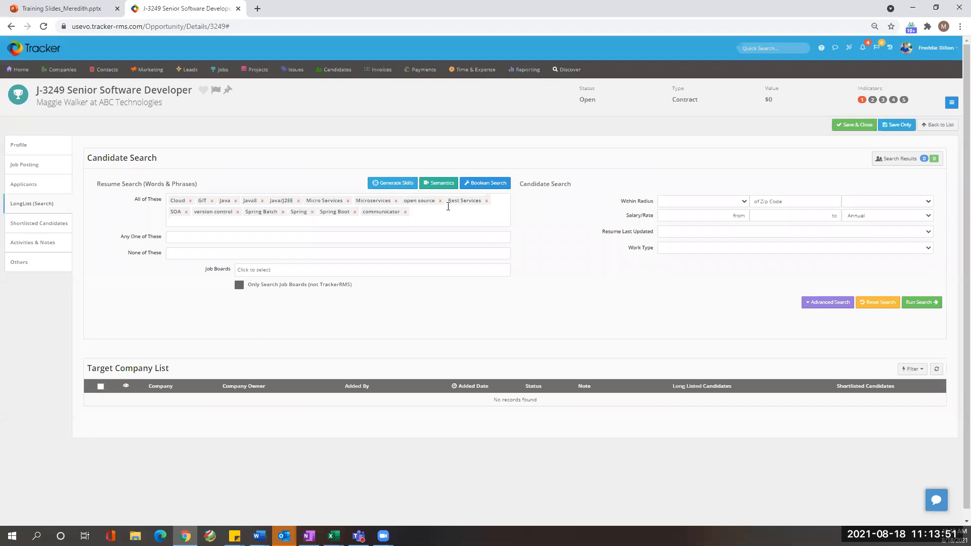
{"action": "left_click", "coordinate": [440, 202]}
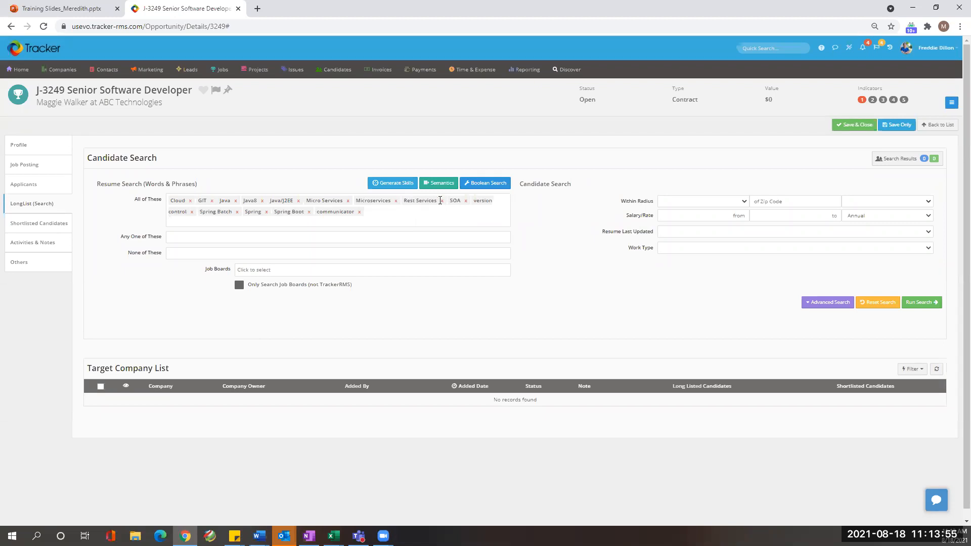
Step: Remove Cloud, GIT, Java8, Java/J2EE, Microservices and Rest Services from the all-of-these resume search terms
{"action": "left_click", "coordinate": [191, 204]}
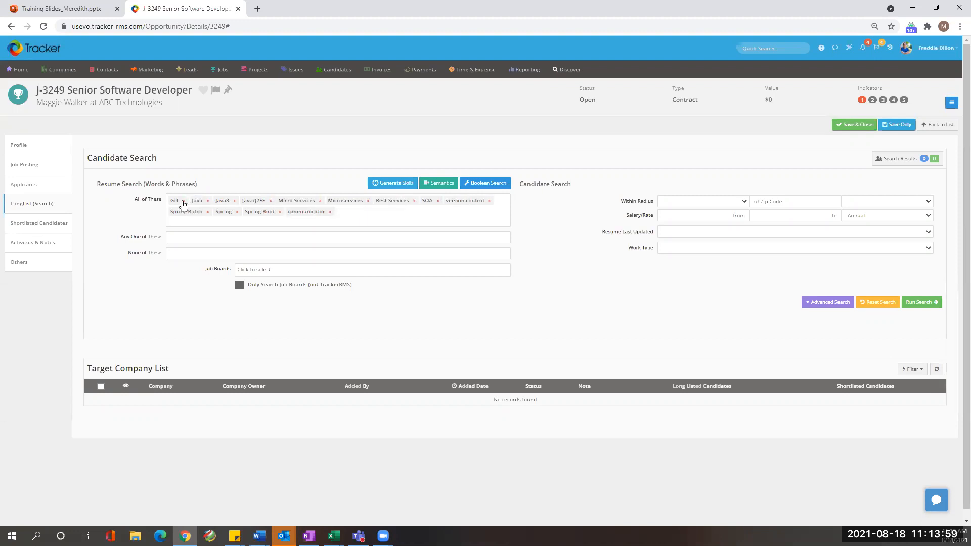
{"action": "left_click", "coordinate": [183, 201]}
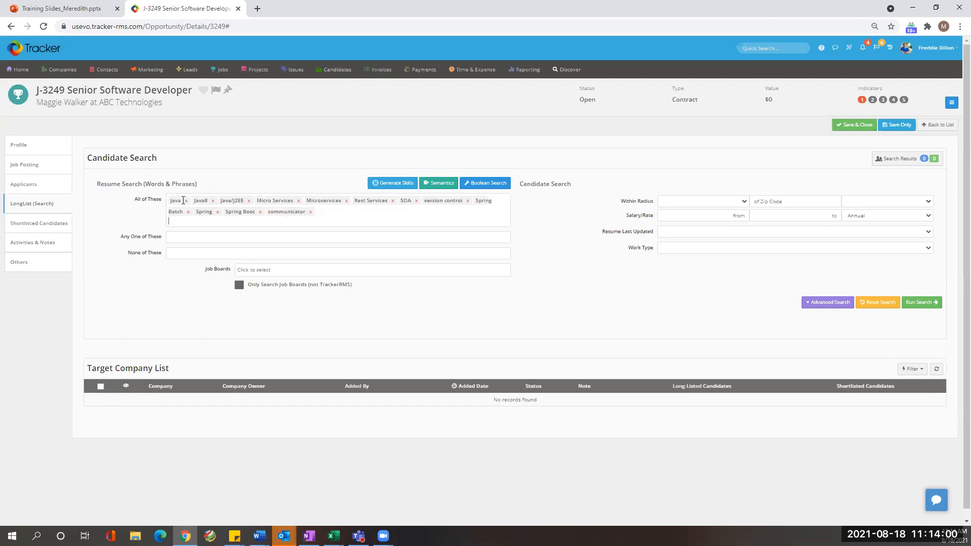
{"action": "left_click", "coordinate": [212, 200]}
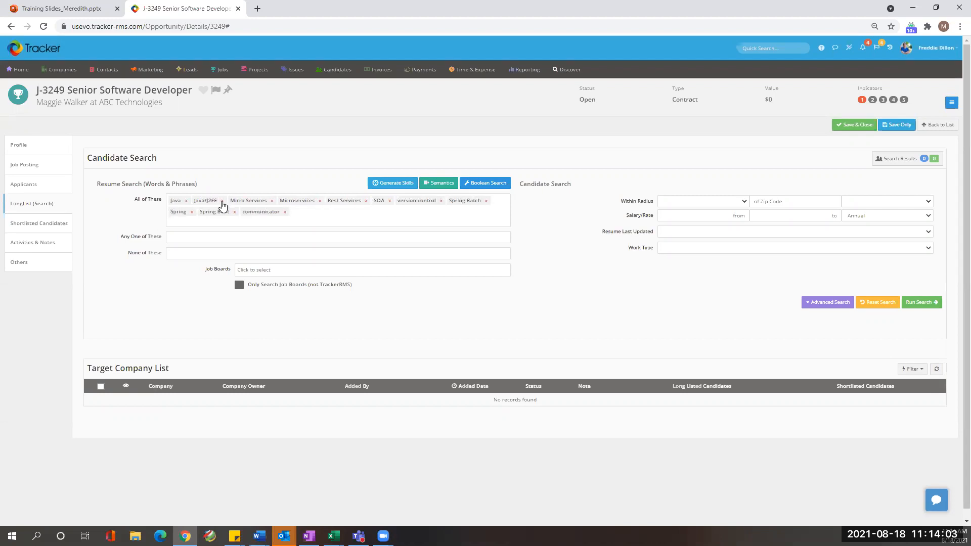
{"action": "left_click", "coordinate": [224, 201]}
{"action": "left_click", "coordinate": [284, 201]}
{"action": "left_click", "coordinate": [282, 202]}
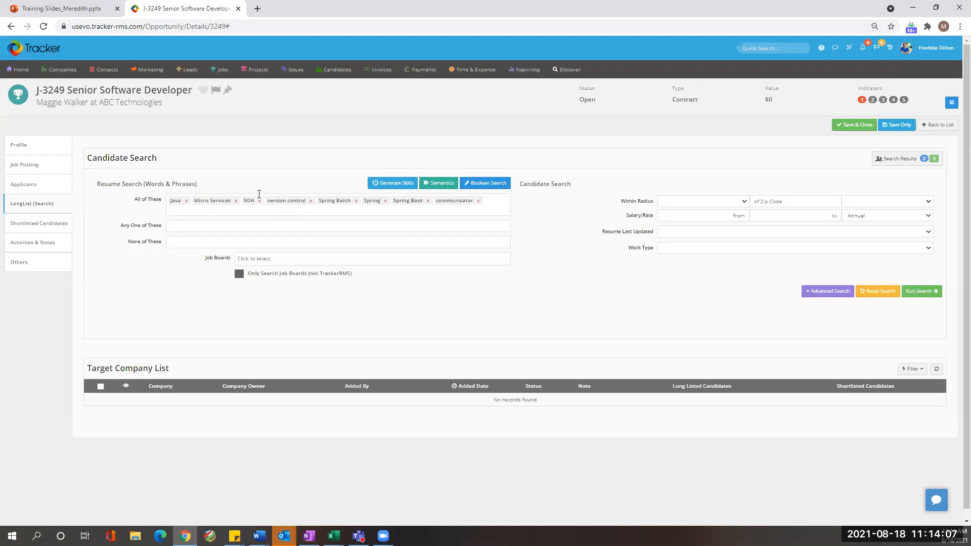
Step: Remove SOA, version control, Spring Batch, Spring, Spring Boot and communicator from the all-of-these resume search terms
{"action": "left_click", "coordinate": [259, 201]}
{"action": "left_click", "coordinate": [288, 201]}
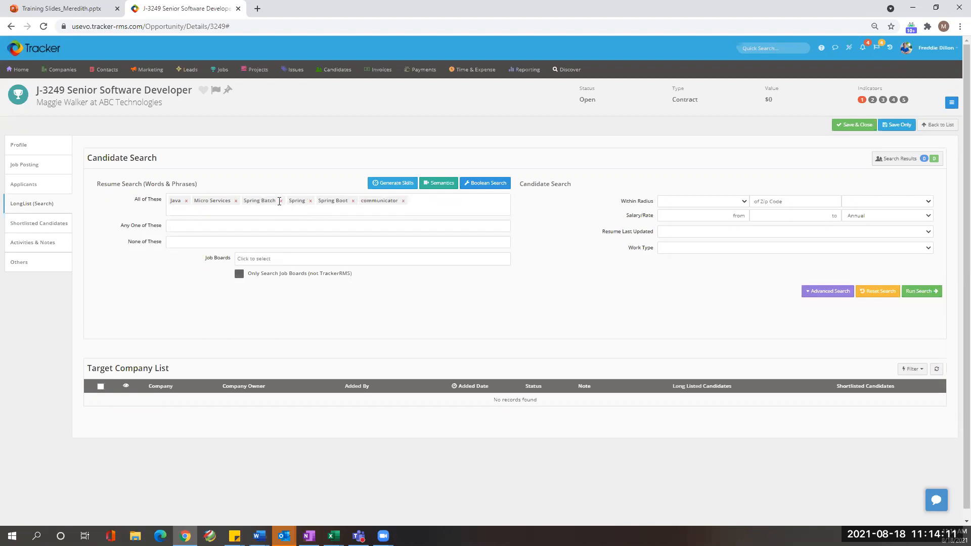
{"action": "left_click", "coordinate": [281, 201]}
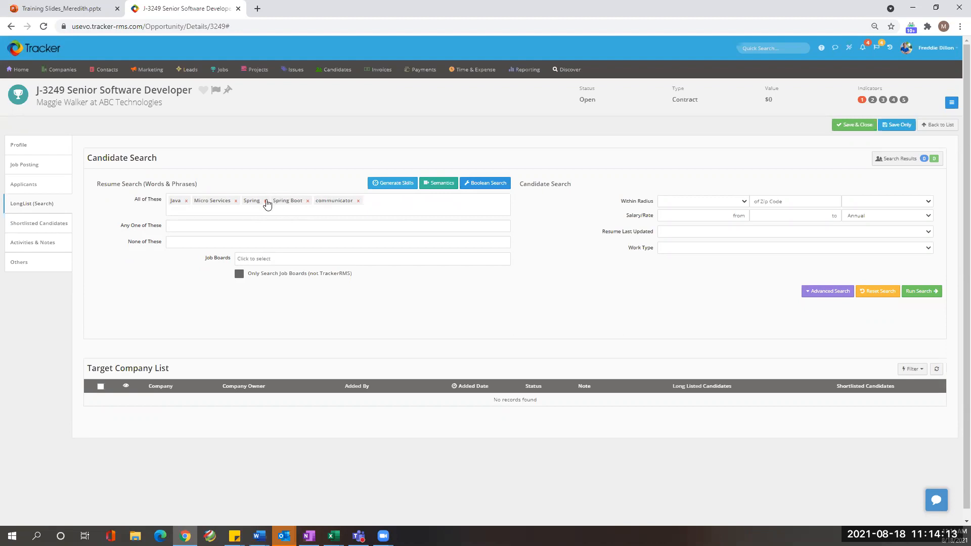
{"action": "left_click", "coordinate": [266, 201]}
{"action": "left_click", "coordinate": [279, 200]}
{"action": "left_click", "coordinate": [286, 201]}
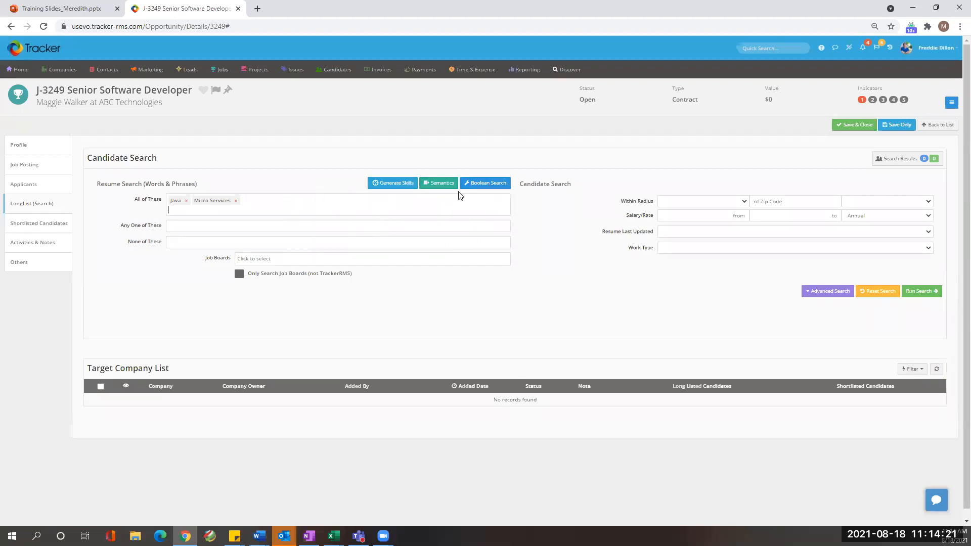
Step: Switch the resume search to Boolean mode, enlarge its query field slightly, and return to basic search
{"action": "left_click", "coordinate": [487, 183]}
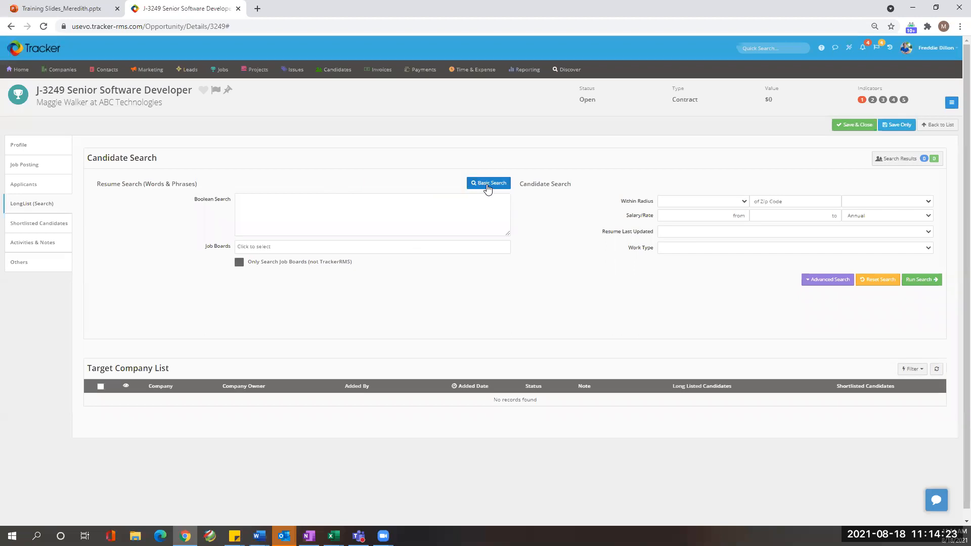
{"action": "left_click", "coordinate": [284, 214]}
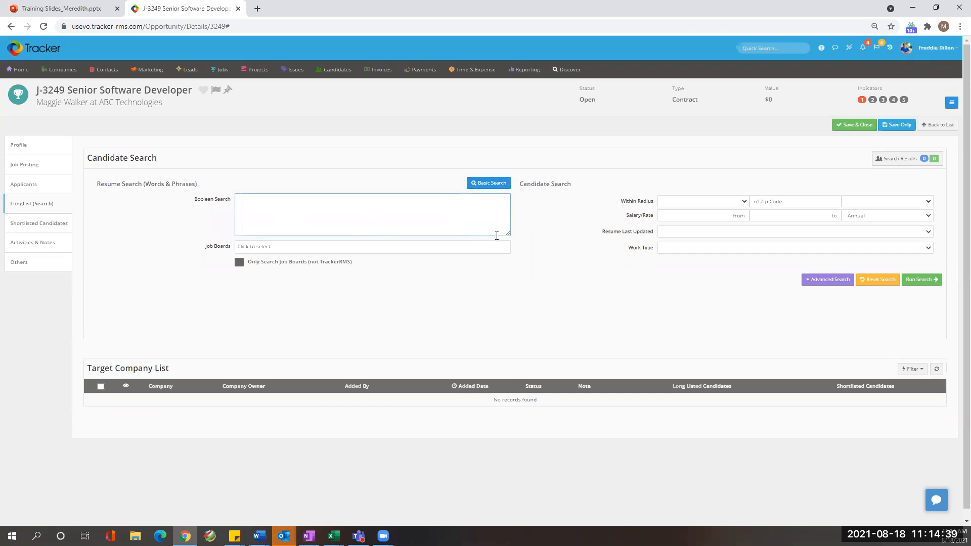
{"action": "left_click_drag", "start_coordinate": [509, 233], "coordinate": [535, 238]}
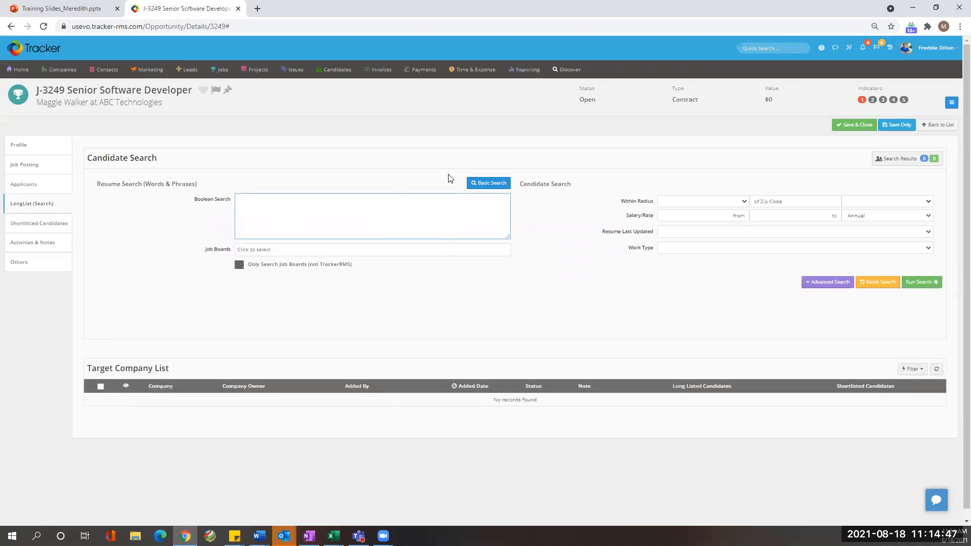
{"action": "left_click", "coordinate": [503, 184]}
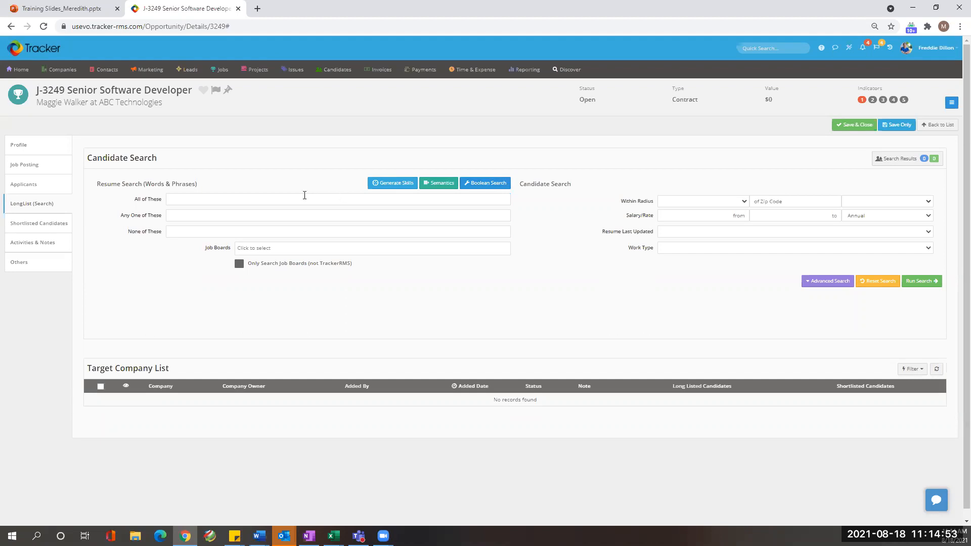
Step: Require all of the terms Java Developer, java and microservices in the resume search
{"action": "left_click", "coordinate": [268, 203]}
{"action": "type", "text": "java"}
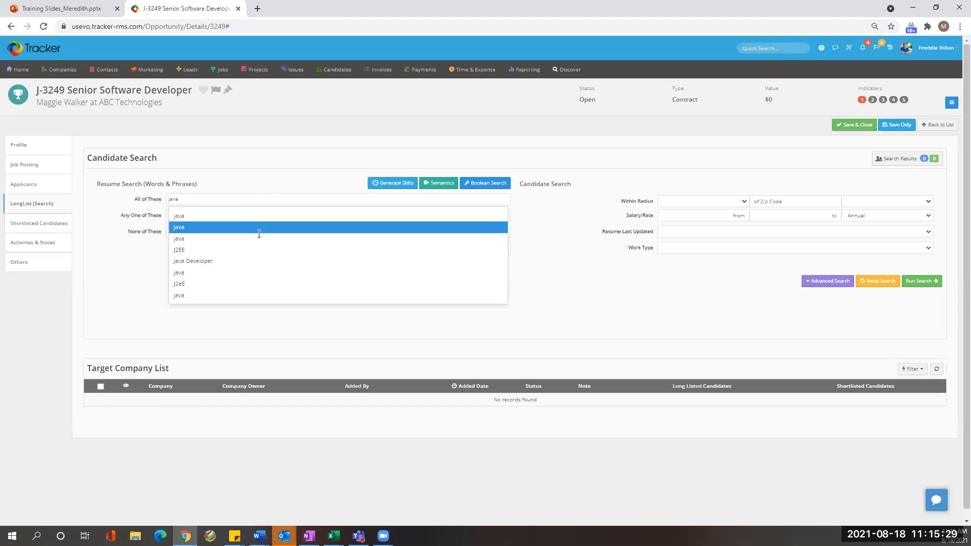
{"action": "left_click", "coordinate": [260, 262]}
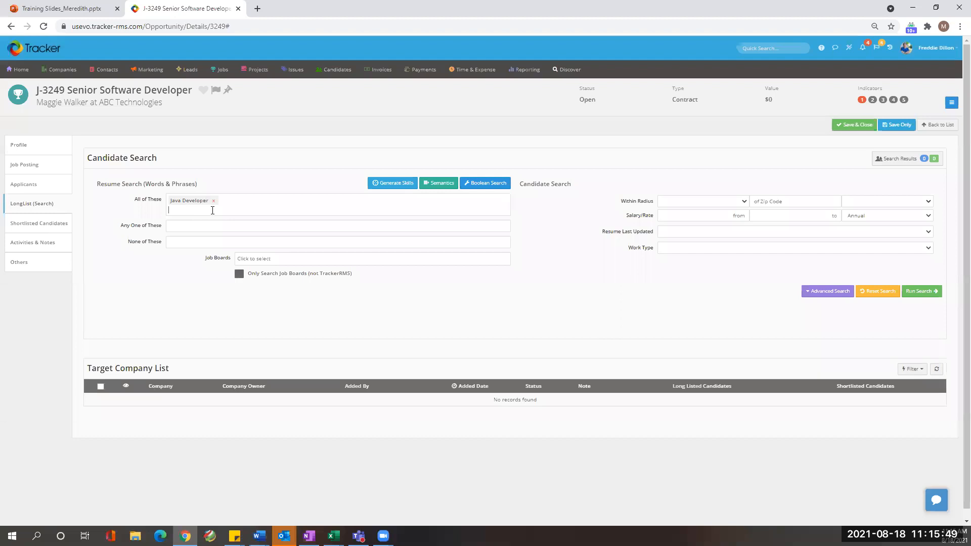
{"action": "type", "text": "java"}
{"action": "left_click", "coordinate": [375, 309]}
{"action": "type", "text": "microservices"}
{"action": "key", "text": "Return"}
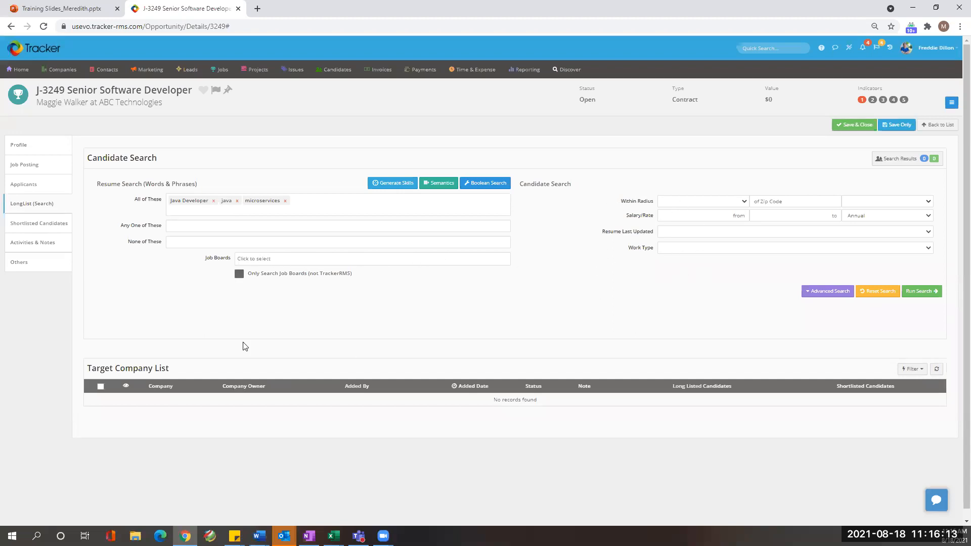
Step: Limit the candidate search to within 100 miles of zip code 22400
{"action": "left_click", "coordinate": [738, 202]}
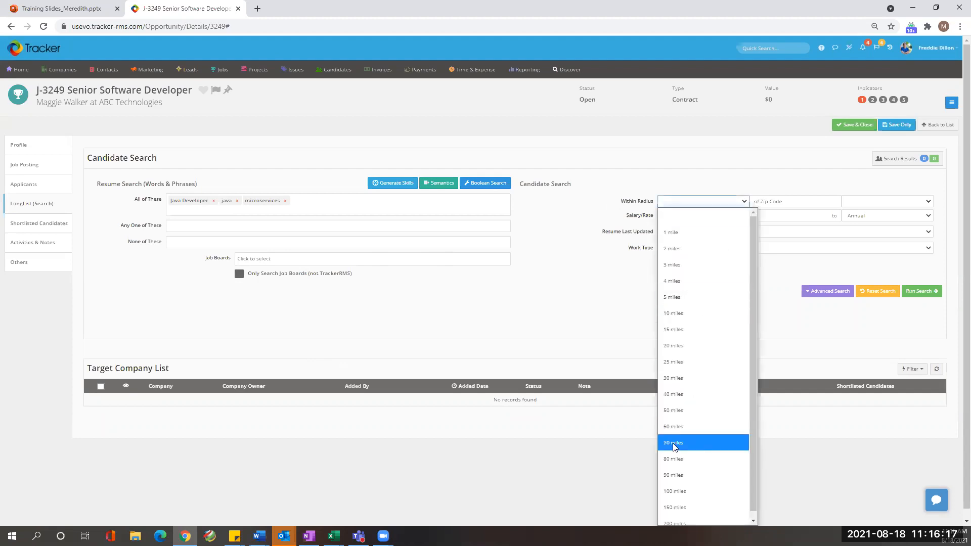
{"action": "left_click", "coordinate": [669, 487]}
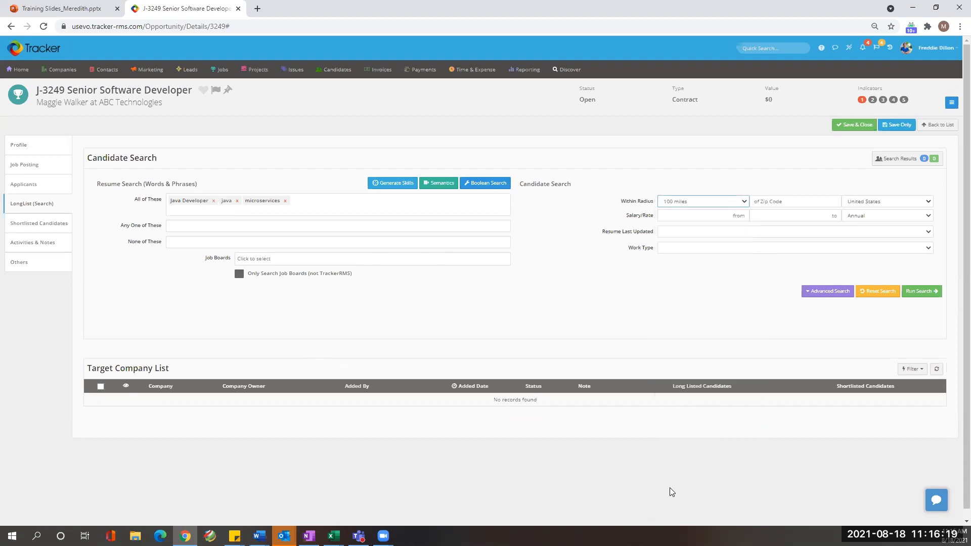
{"action": "left_click", "coordinate": [813, 201]}
{"action": "type", "text": "22400"}
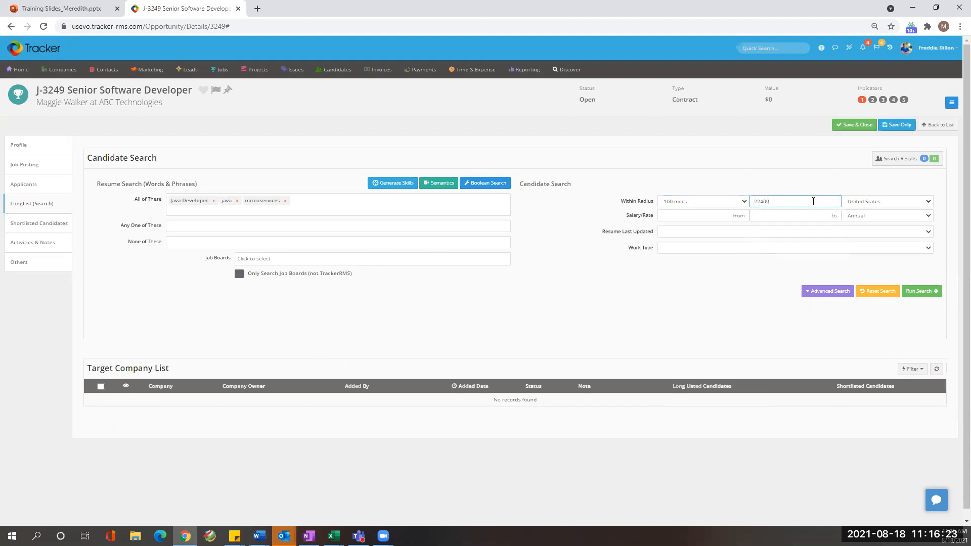
{"action": "left_click", "coordinate": [763, 187]}
Step: Examine the available options for resume last updated and work type, leaving both filters blank
{"action": "left_click", "coordinate": [729, 236]}
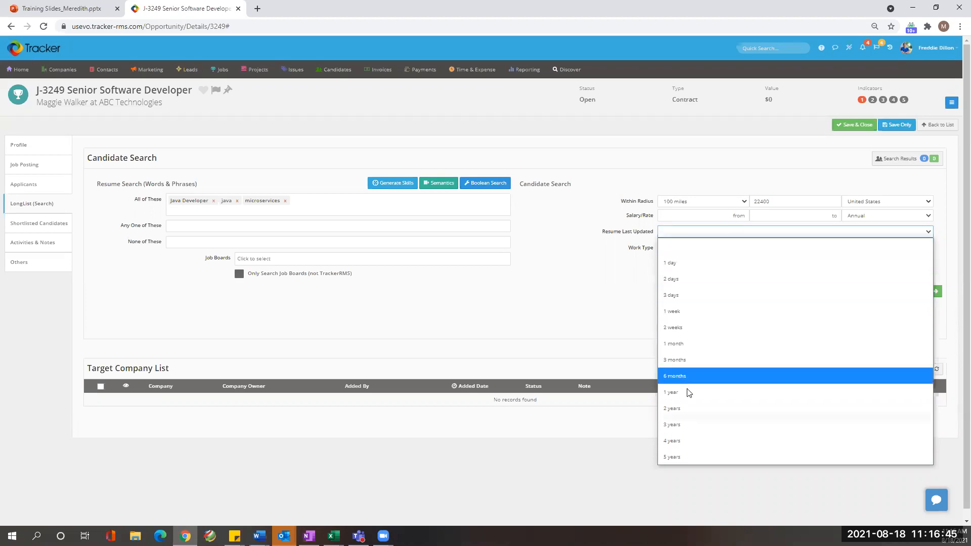
{"action": "left_click", "coordinate": [626, 298]}
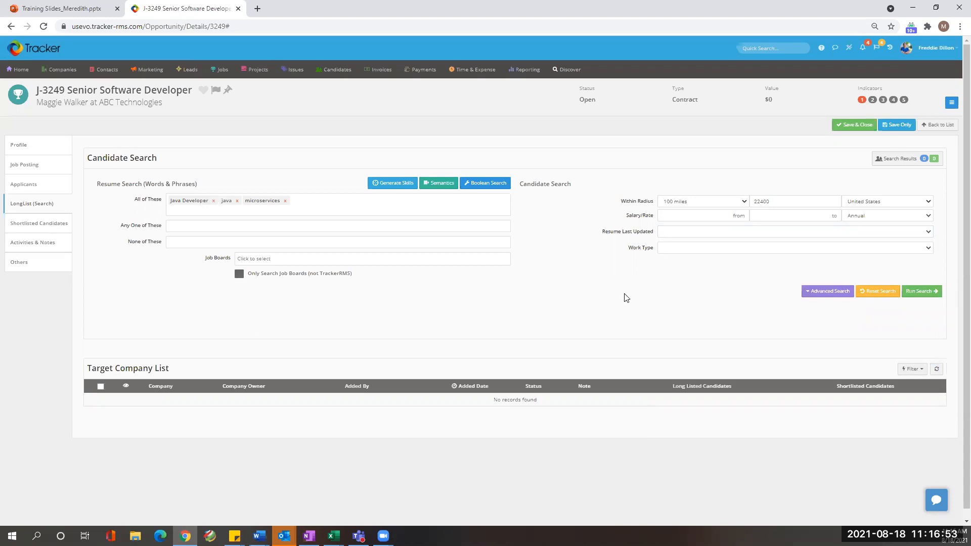
{"action": "left_click", "coordinate": [674, 250]}
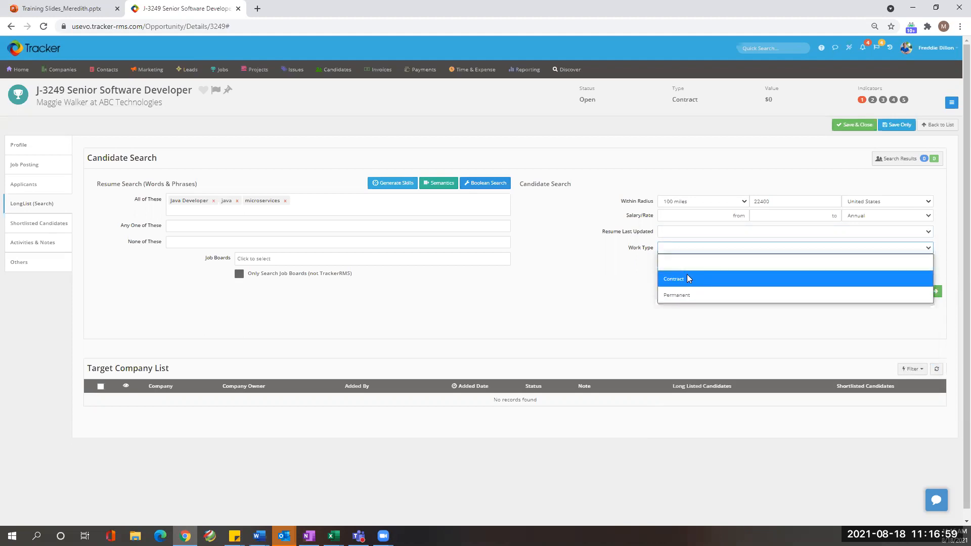
{"action": "left_click", "coordinate": [616, 268]}
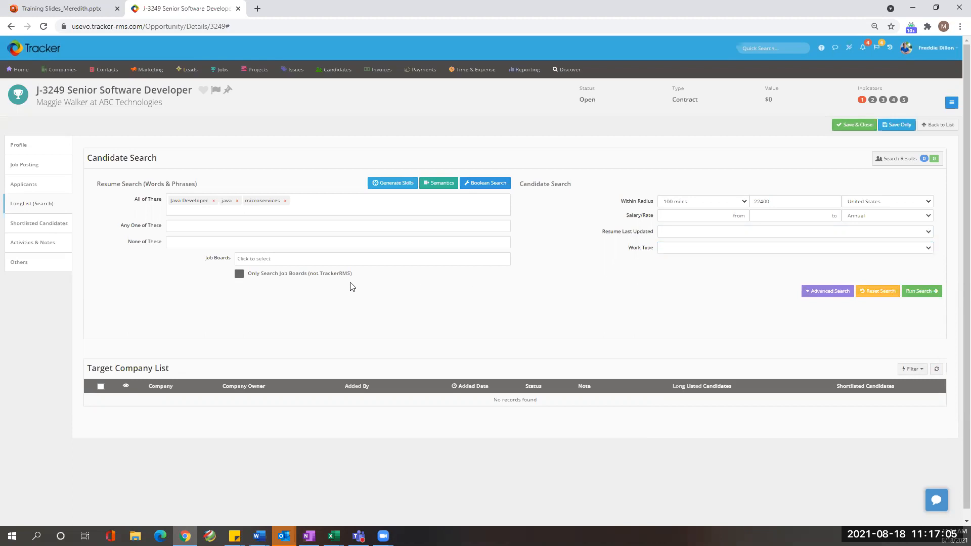
Step: Include the job boards Monster, Career Builder and Dice (Old) in the candidate search
{"action": "left_click", "coordinate": [275, 259]}
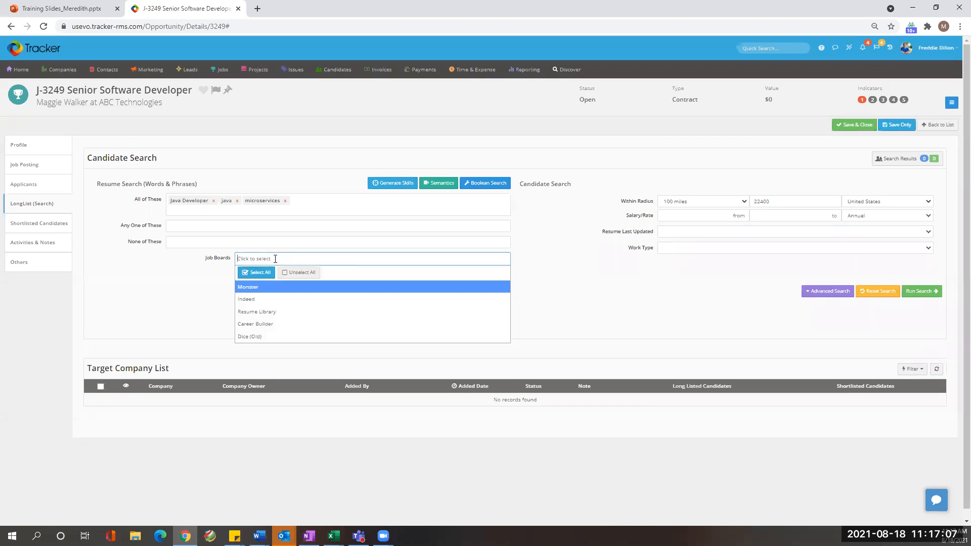
{"action": "left_click", "coordinate": [271, 288]}
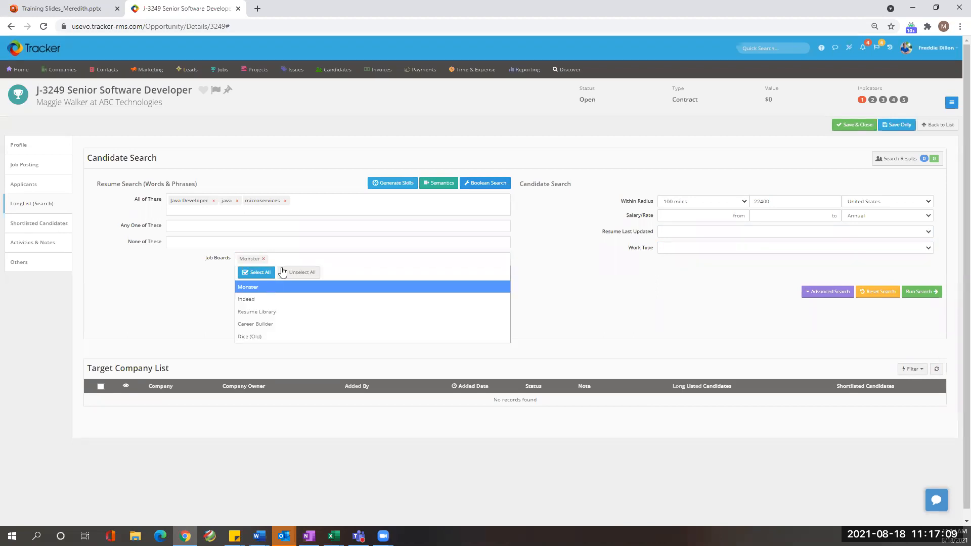
{"action": "left_click", "coordinate": [270, 324]}
{"action": "left_click", "coordinate": [287, 336]}
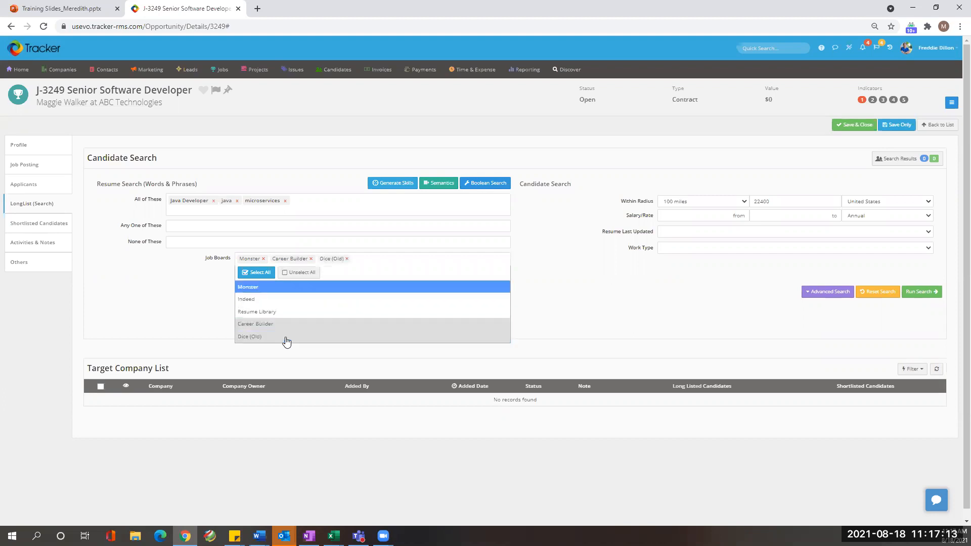
{"action": "left_click", "coordinate": [214, 263]}
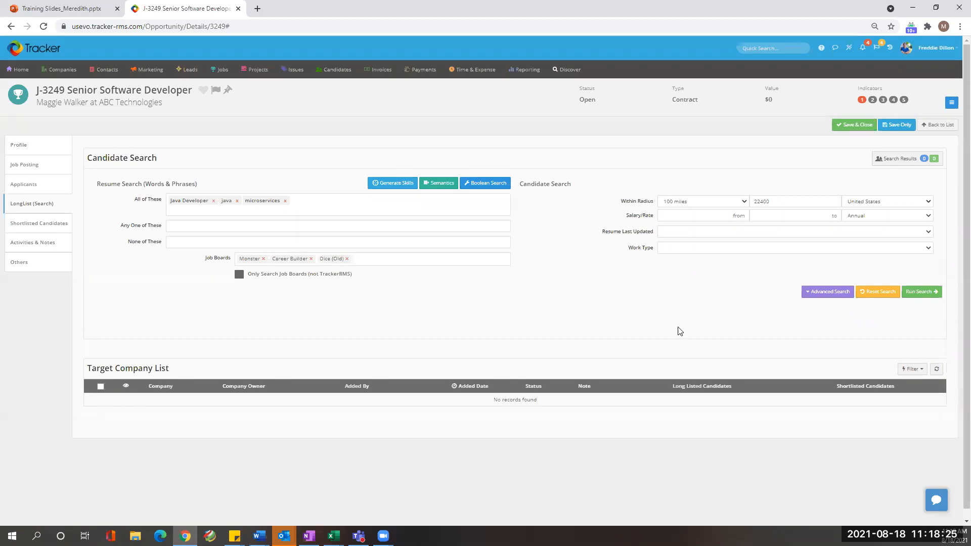
Step: Expand the advanced search and examine its candidate detail, skills, availability and history filters
{"action": "left_click", "coordinate": [831, 293]}
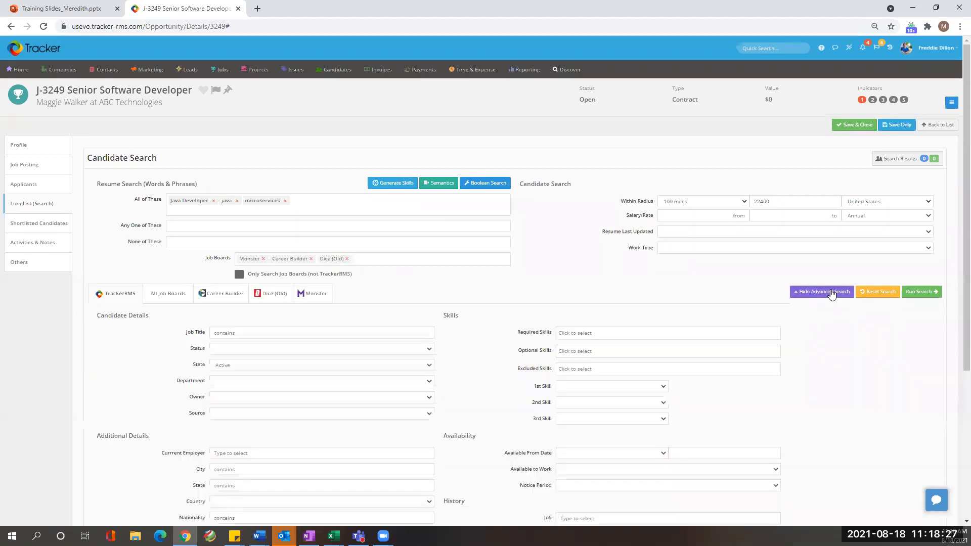
{"action": "scroll", "coordinate": [663, 262], "scroll_direction": "down", "scroll_amount": 2}
{"action": "scroll", "coordinate": [663, 262], "scroll_direction": "down", "scroll_amount": 3}
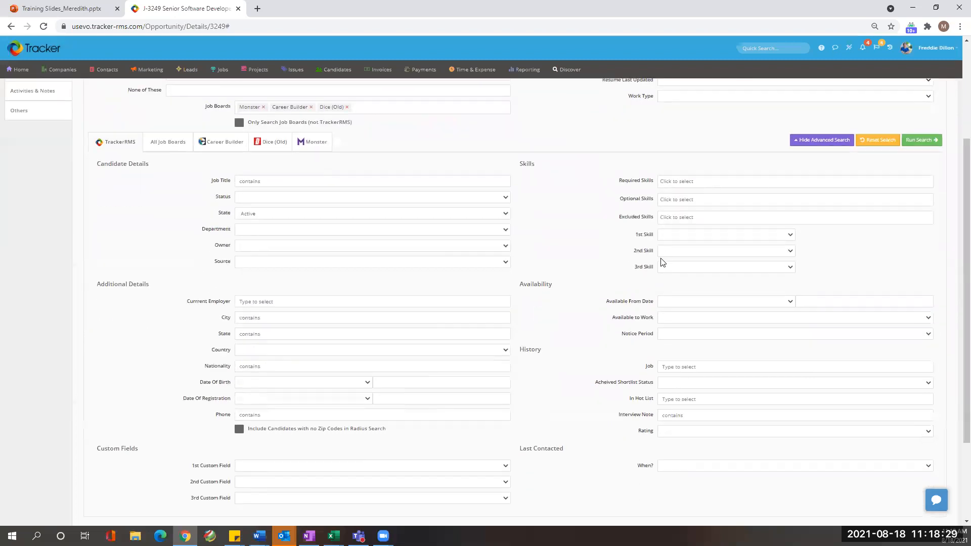
{"action": "scroll", "coordinate": [661, 310], "scroll_direction": "up", "scroll_amount": 2}
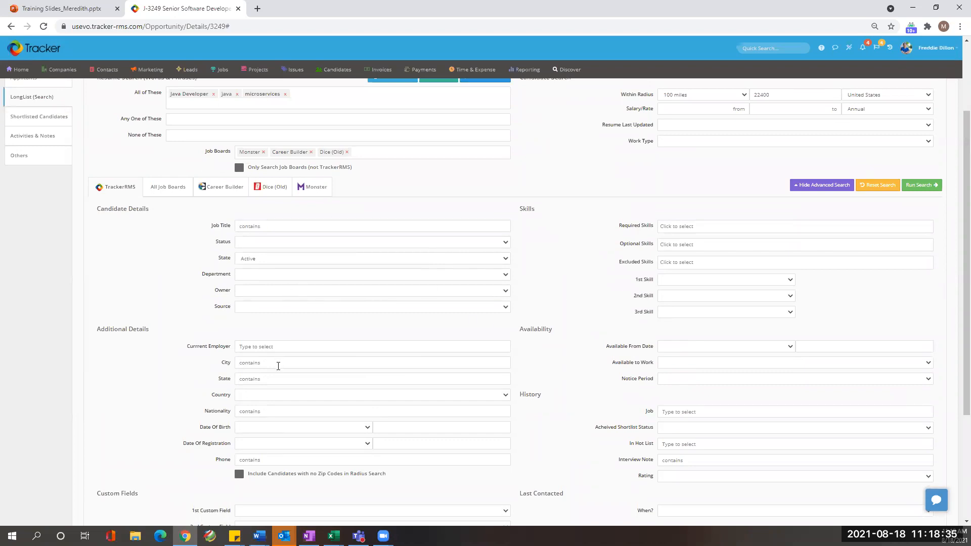
Step: Include candidates with no zip codes in the radius search and examine the separate advanced filters for the job boards
{"action": "left_click", "coordinate": [238, 475]}
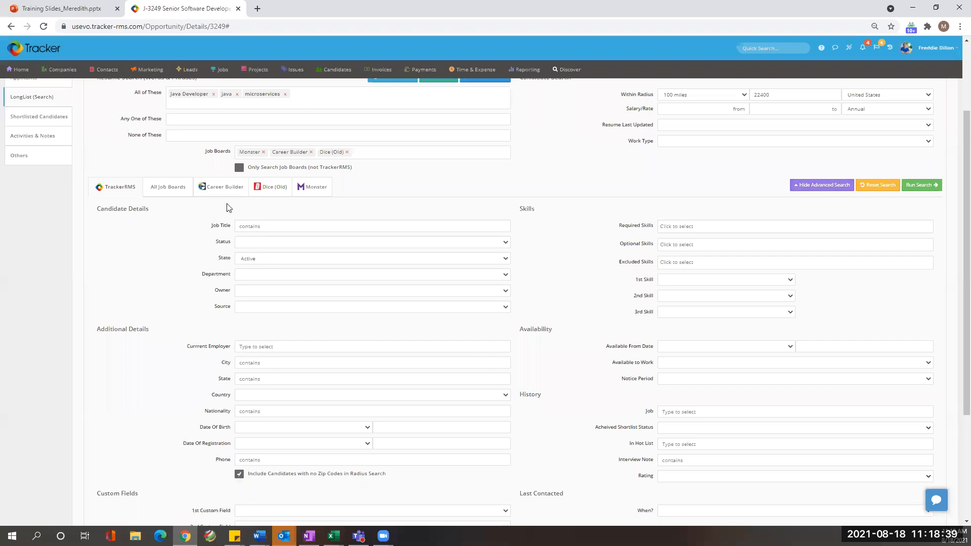
{"action": "left_click", "coordinate": [226, 190]}
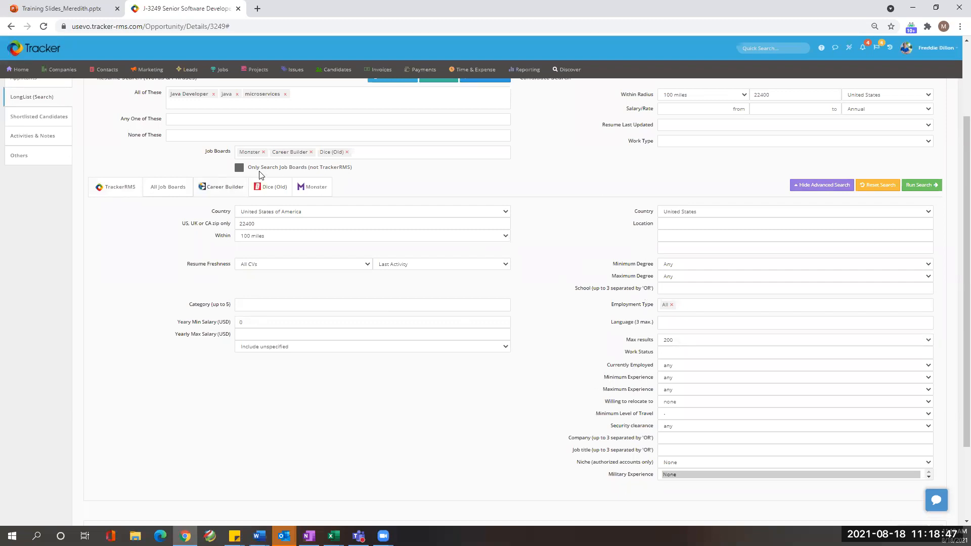
{"action": "left_click", "coordinate": [265, 183]}
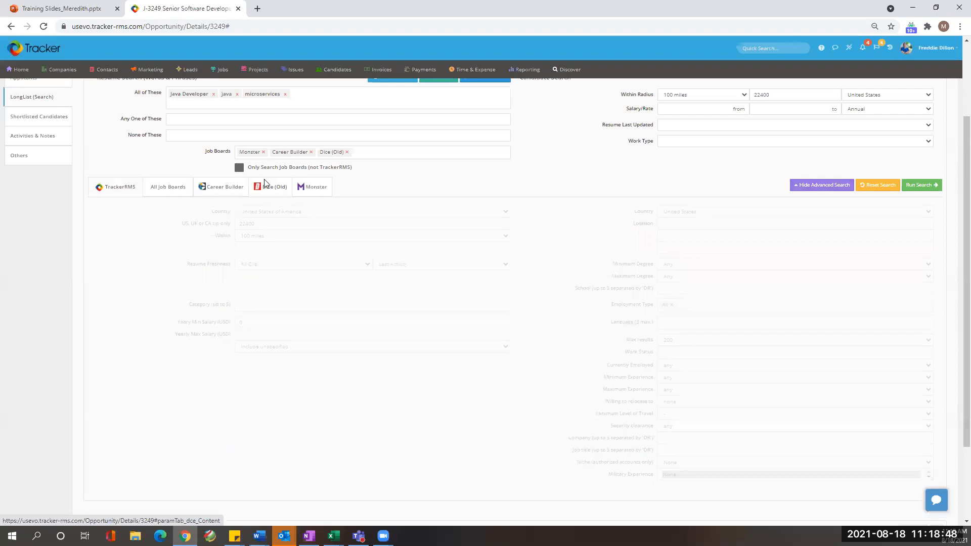
{"action": "left_click", "coordinate": [153, 185]}
{"action": "left_click", "coordinate": [115, 204]}
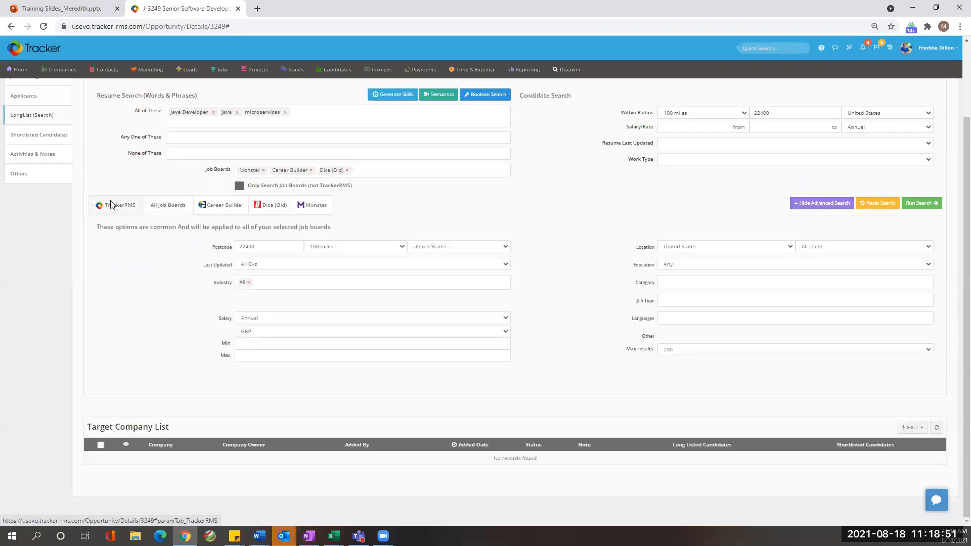
Step: Remove the java keyword from the required resume terms, then run the candidate search and fetch its longlist
{"action": "scroll", "coordinate": [116, 271], "scroll_direction": "up", "scroll_amount": 2}
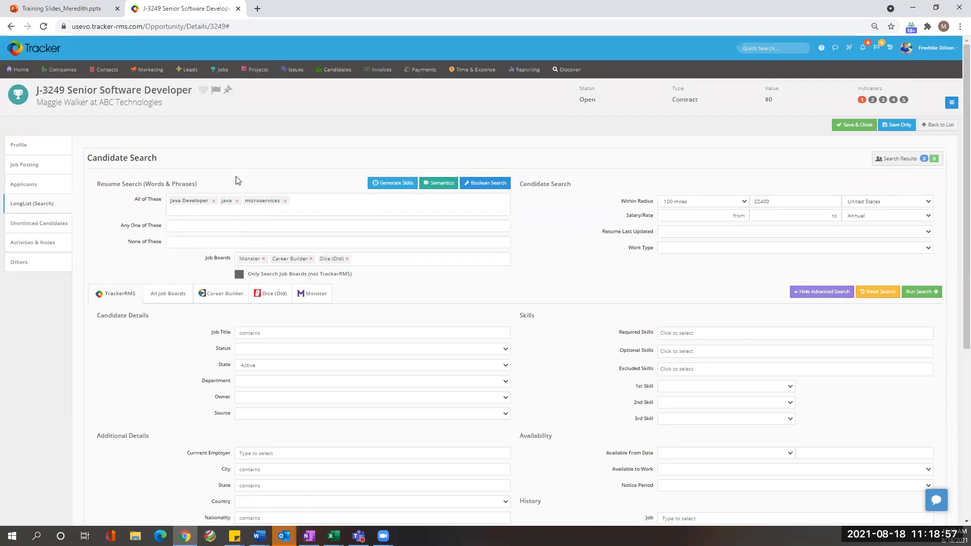
{"action": "left_click", "coordinate": [235, 201]}
{"action": "left_click", "coordinate": [921, 292]}
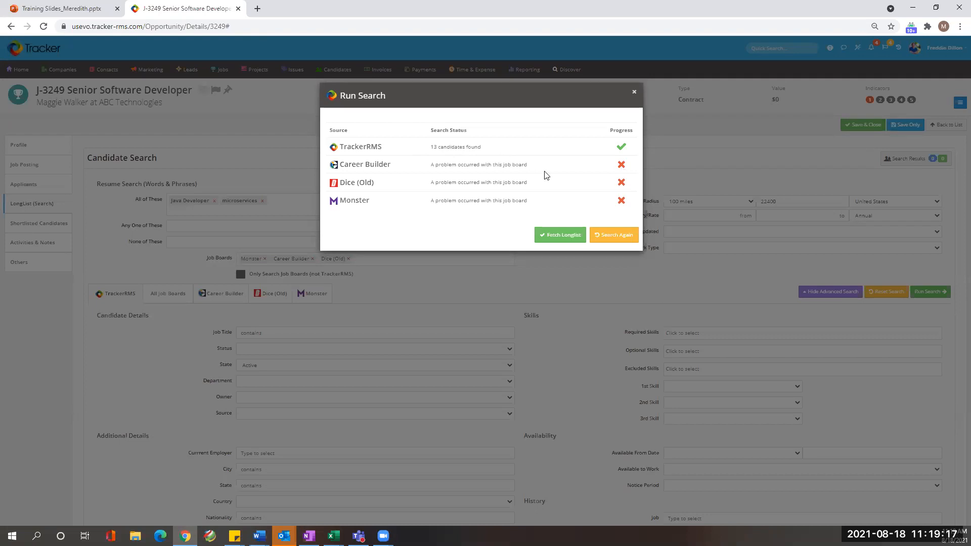
{"action": "mouse_move", "coordinate": [618, 166]}
{"action": "left_click", "coordinate": [565, 236]}
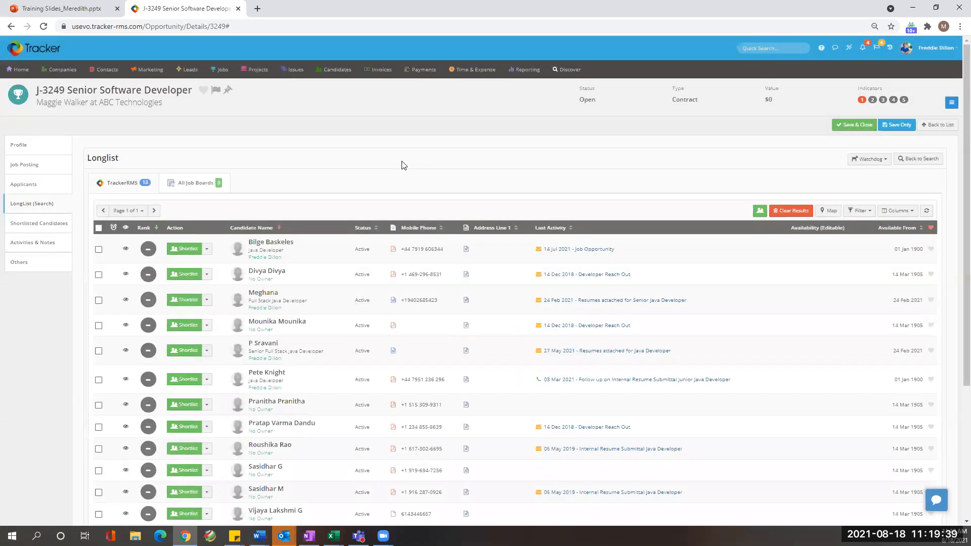
Step: Go back to the candidate search, remove the microservices keyword, and rerun it to fetch a longlist based on Java Developer only
{"action": "scroll", "coordinate": [403, 164], "scroll_direction": "down", "scroll_amount": 2}
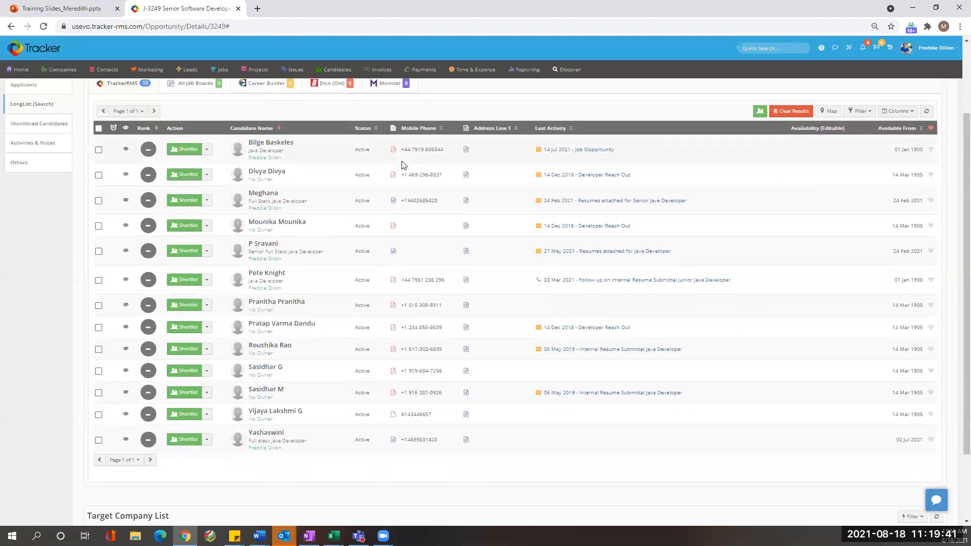
{"action": "scroll", "coordinate": [403, 164], "scroll_direction": "up", "scroll_amount": 1}
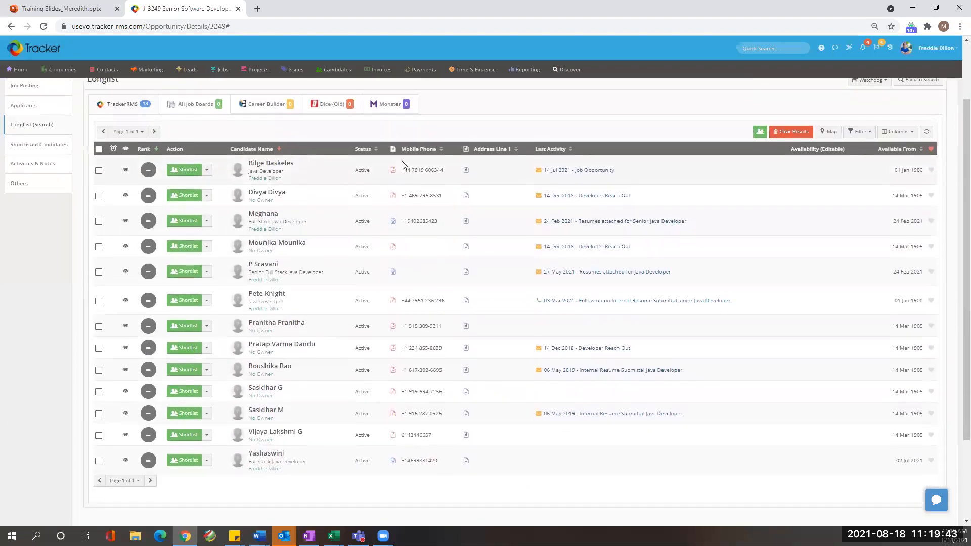
{"action": "scroll", "coordinate": [402, 164], "scroll_direction": "up", "scroll_amount": 1}
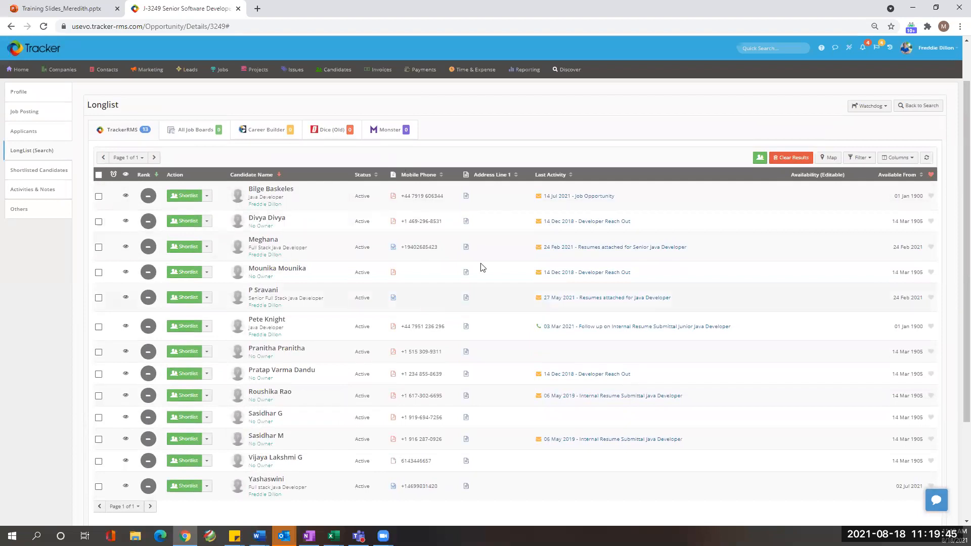
{"action": "left_click", "coordinate": [918, 107]}
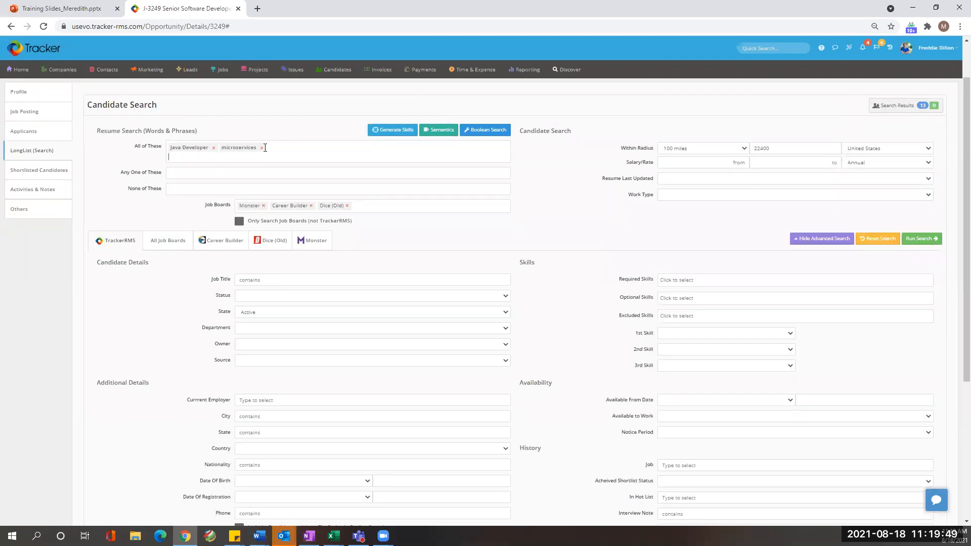
{"action": "left_click", "coordinate": [262, 148]}
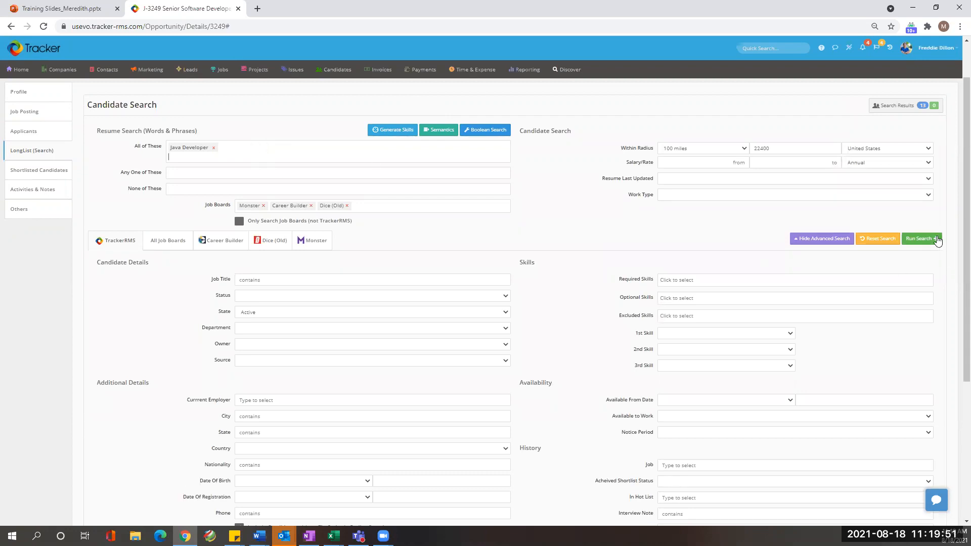
{"action": "left_click", "coordinate": [937, 238]}
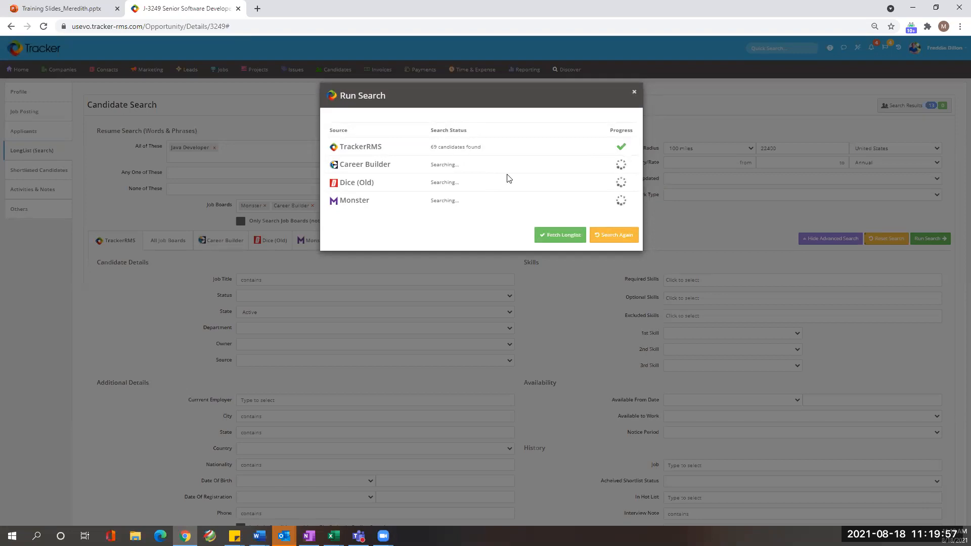
{"action": "left_click", "coordinate": [573, 236]}
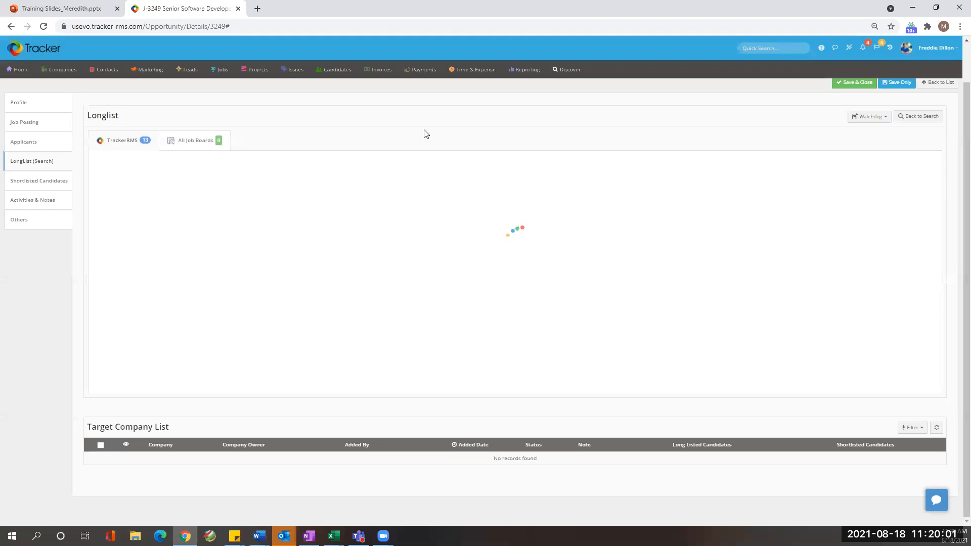
Step: Look through the fetched longlist and preview the first candidate's resume to see where the search term matches
{"action": "scroll", "coordinate": [318, 303], "scroll_direction": "down", "scroll_amount": 5}
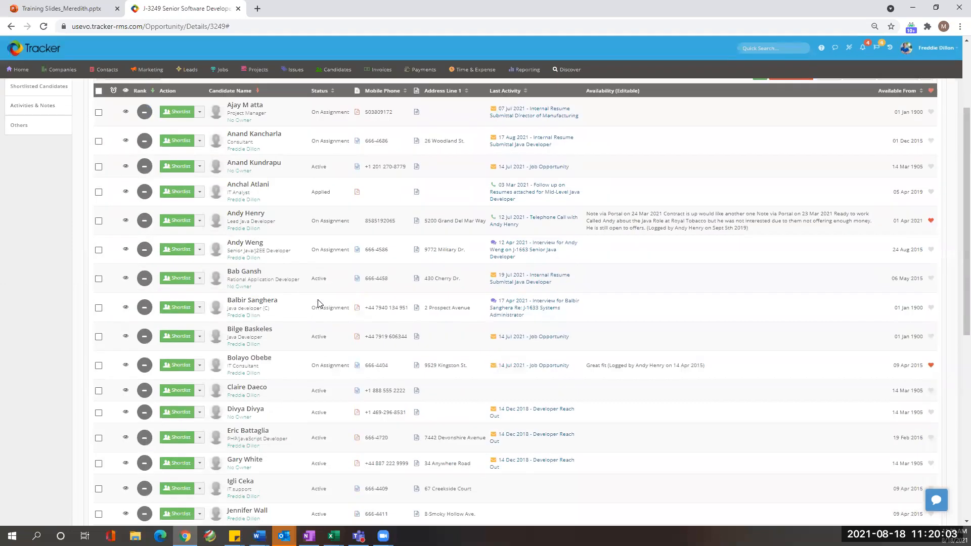
{"action": "scroll", "coordinate": [319, 304], "scroll_direction": "down", "scroll_amount": 5}
{"action": "scroll", "coordinate": [319, 304], "scroll_direction": "up", "scroll_amount": 3}
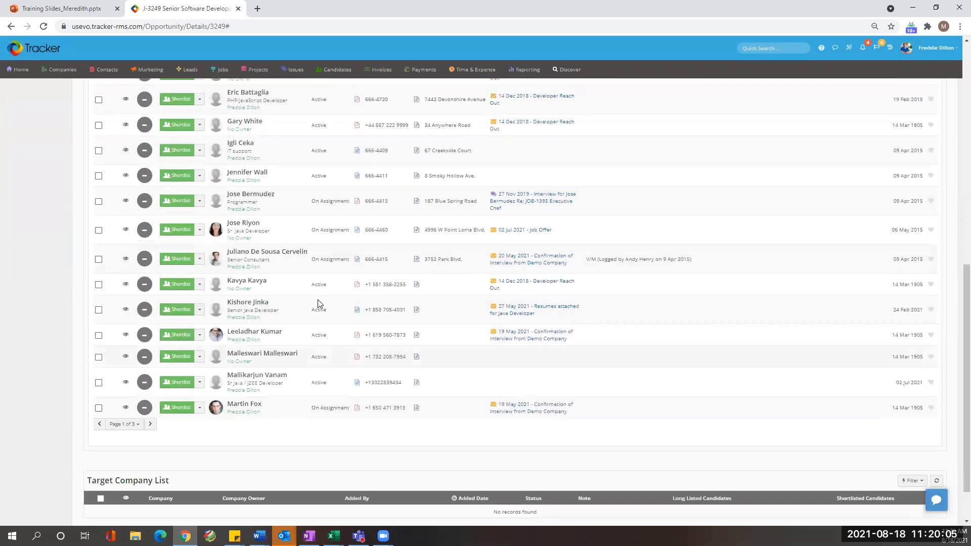
{"action": "scroll", "coordinate": [319, 303], "scroll_direction": "up", "scroll_amount": 7}
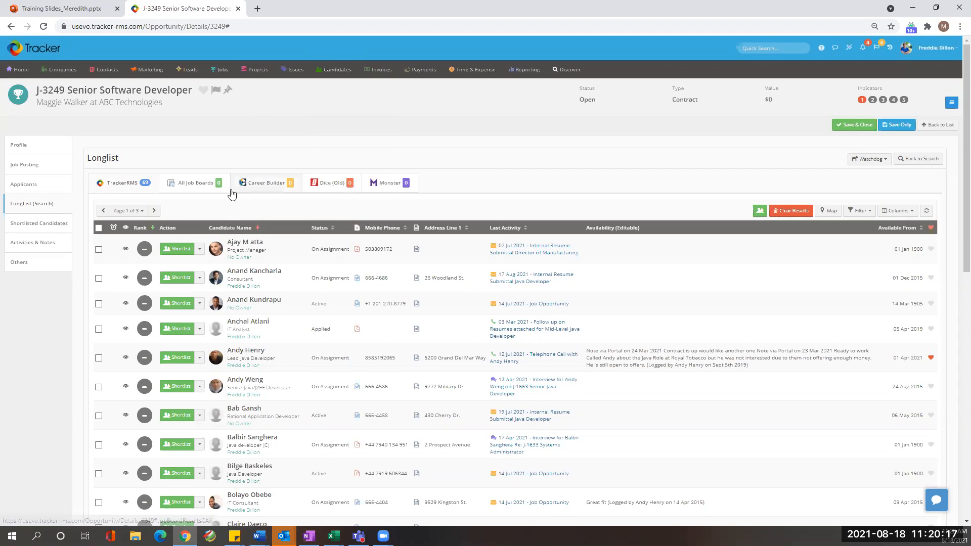
{"action": "left_click", "coordinate": [125, 250]}
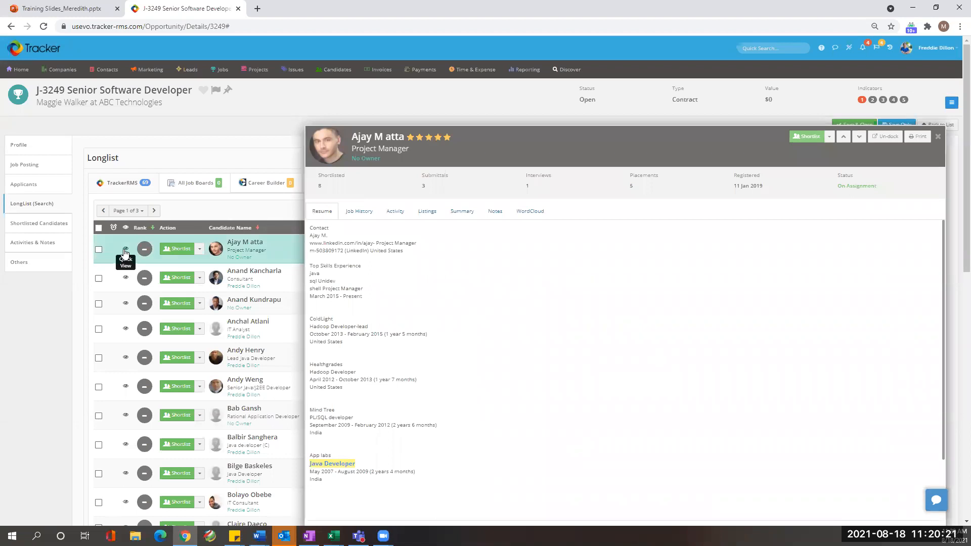
{"action": "scroll", "coordinate": [334, 266], "scroll_direction": "down", "scroll_amount": 2}
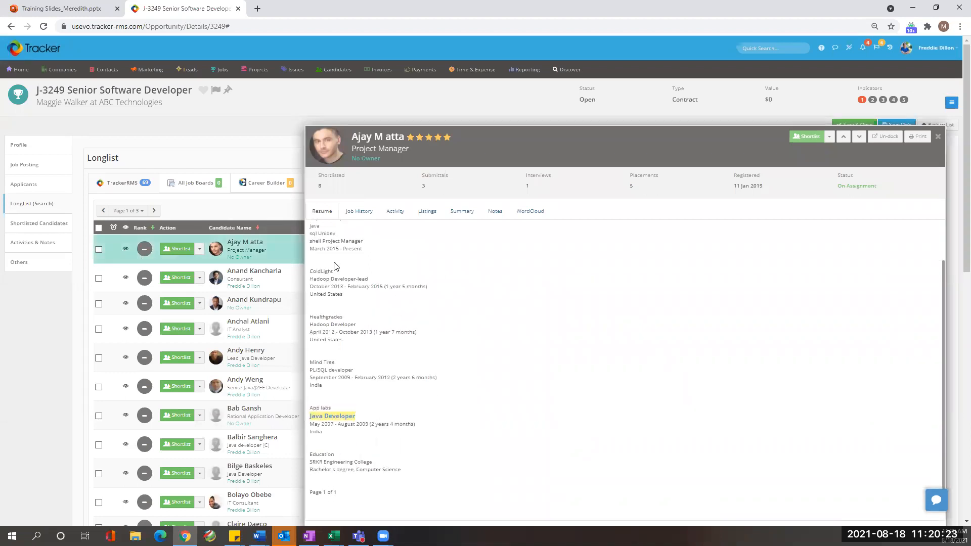
{"action": "scroll", "coordinate": [333, 243], "scroll_direction": "up", "scroll_amount": 1}
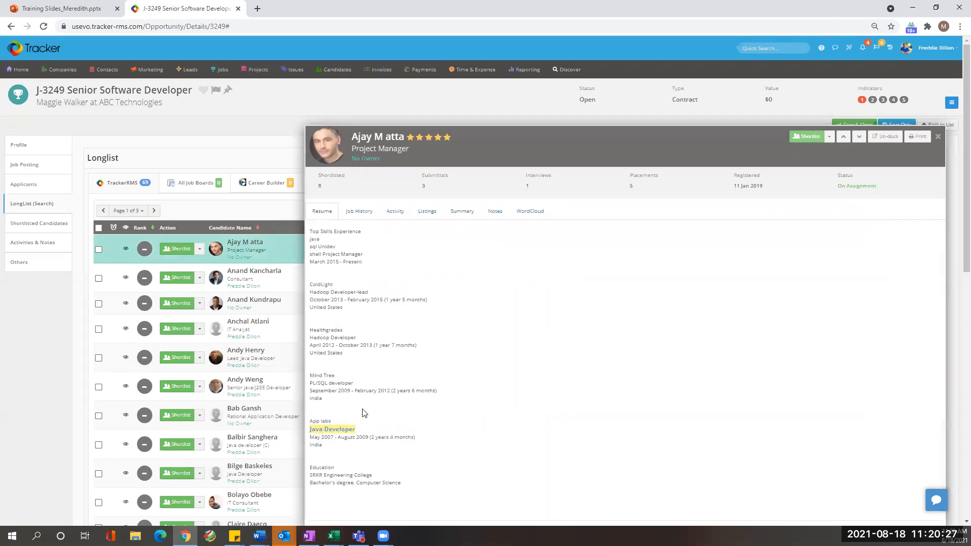
{"action": "scroll", "coordinate": [363, 413], "scroll_direction": "up", "scroll_amount": 2}
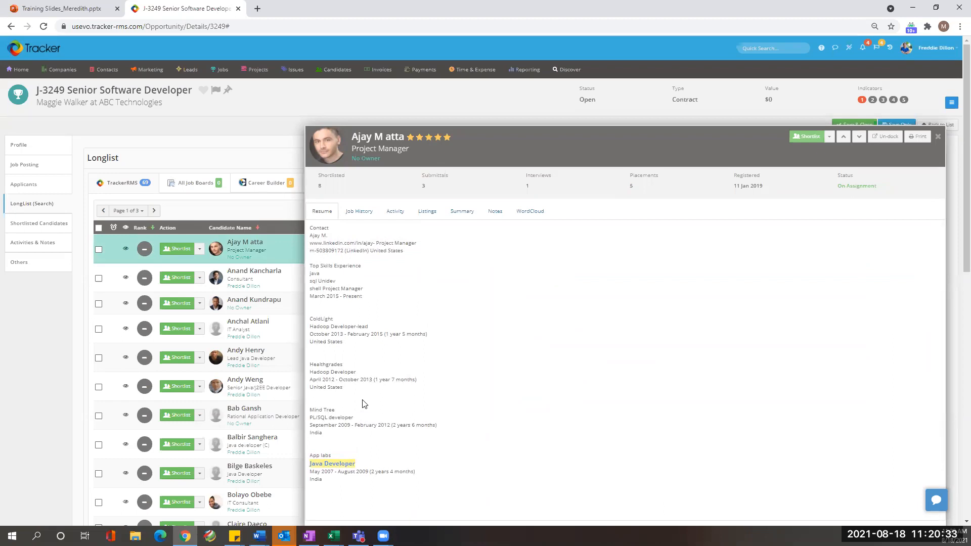
Step: Examine the first candidate's job history, logged activity, and placement, shortlist and hot list listings
{"action": "left_click", "coordinate": [365, 219]}
{"action": "left_click", "coordinate": [396, 216]}
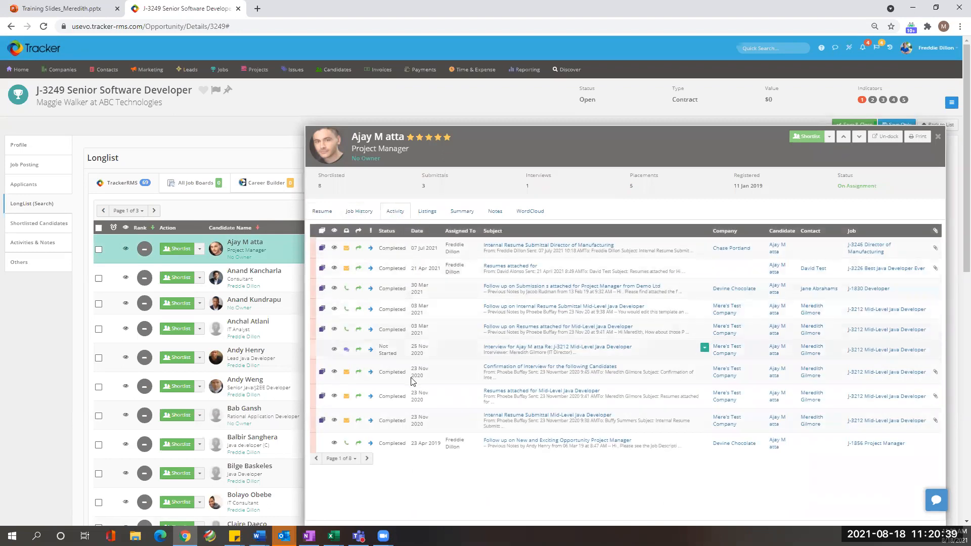
{"action": "left_click", "coordinate": [425, 221]}
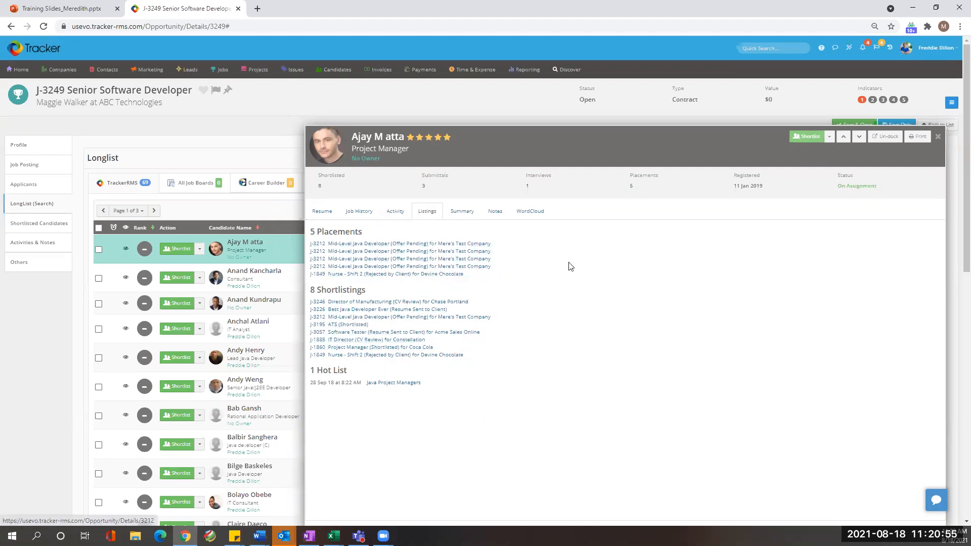
Step: Review the first candidate's summary details and view the click-to-call options for the cell phone without placing a call
{"action": "left_click", "coordinate": [477, 211]}
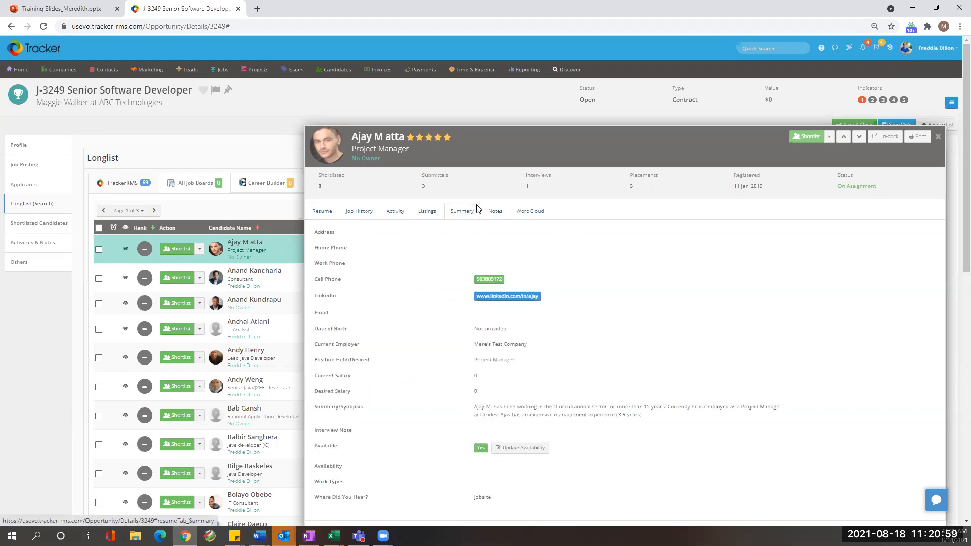
{"action": "scroll", "coordinate": [482, 284], "scroll_direction": "down", "scroll_amount": 1}
{"action": "scroll", "coordinate": [482, 288], "scroll_direction": "down", "scroll_amount": 6}
{"action": "scroll", "coordinate": [483, 288], "scroll_direction": "up", "scroll_amount": 8}
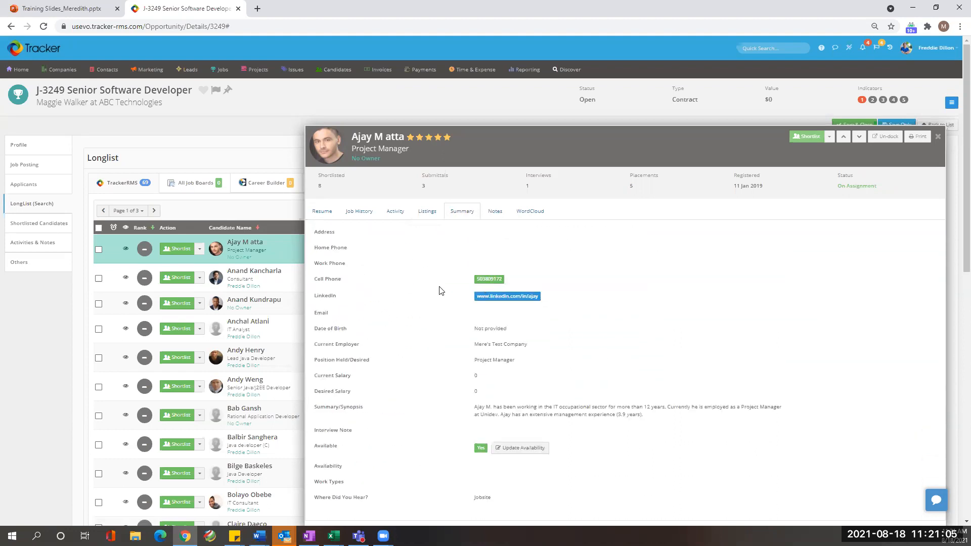
{"action": "left_click", "coordinate": [483, 282]}
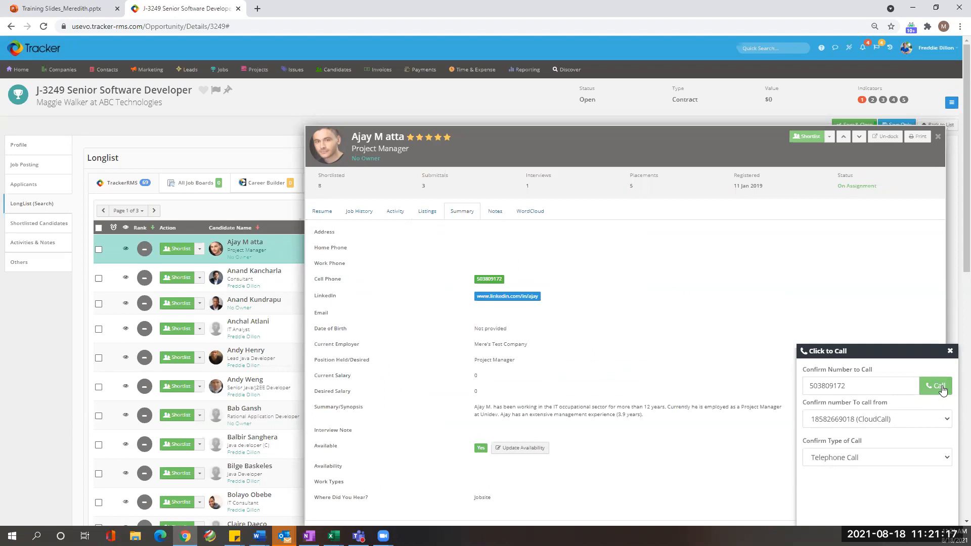
{"action": "left_click", "coordinate": [950, 352]}
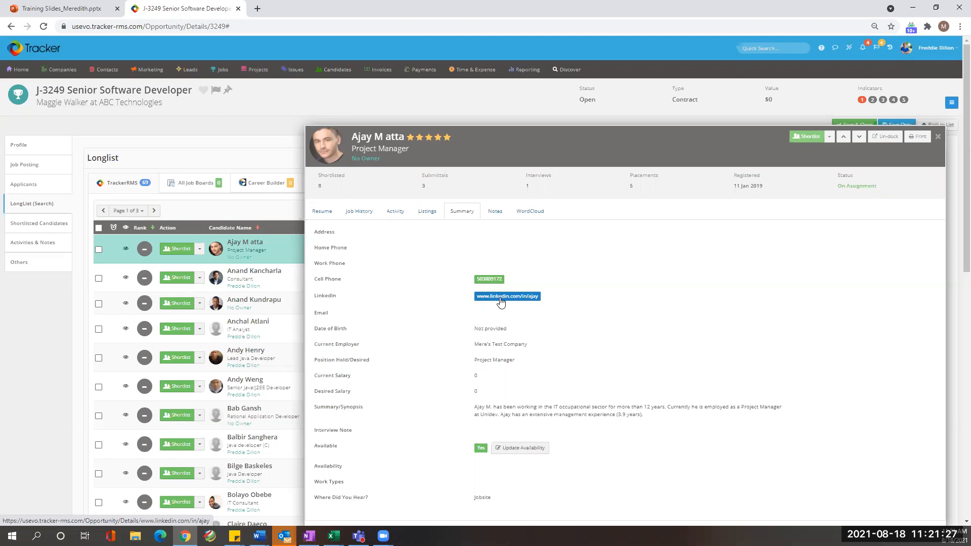
{"action": "scroll", "coordinate": [506, 360], "scroll_direction": "down", "scroll_amount": 1}
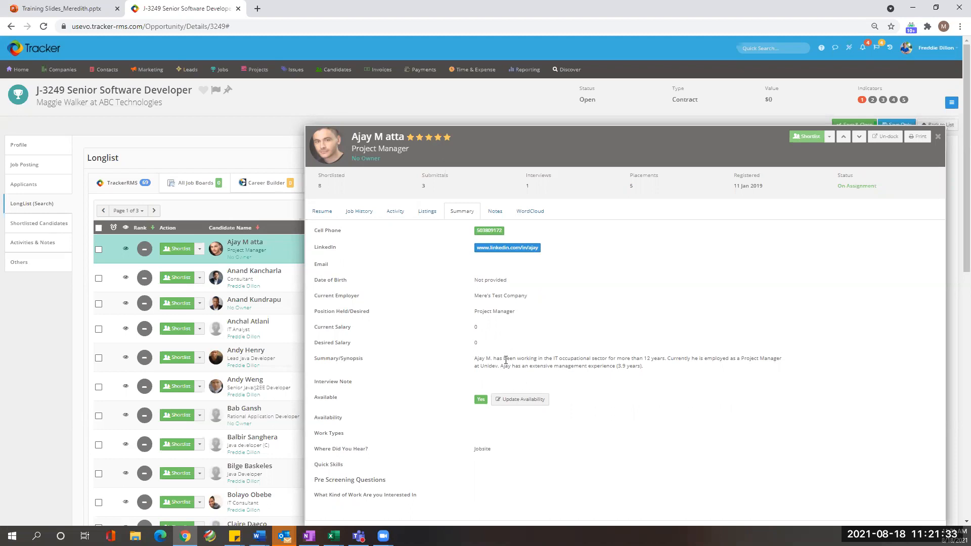
{"action": "scroll", "coordinate": [505, 362], "scroll_direction": "down", "scroll_amount": 1}
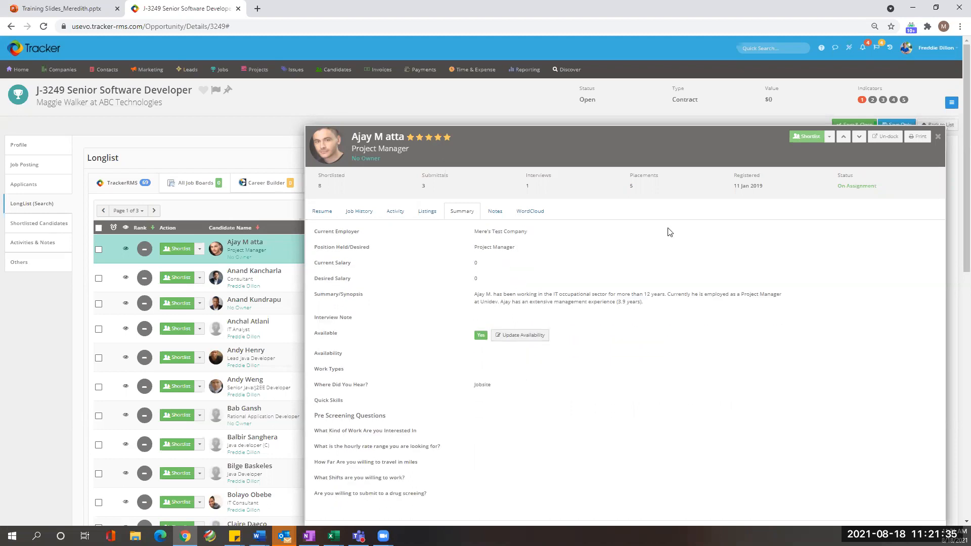
{"action": "scroll", "coordinate": [823, 247], "scroll_direction": "up", "scroll_amount": 2}
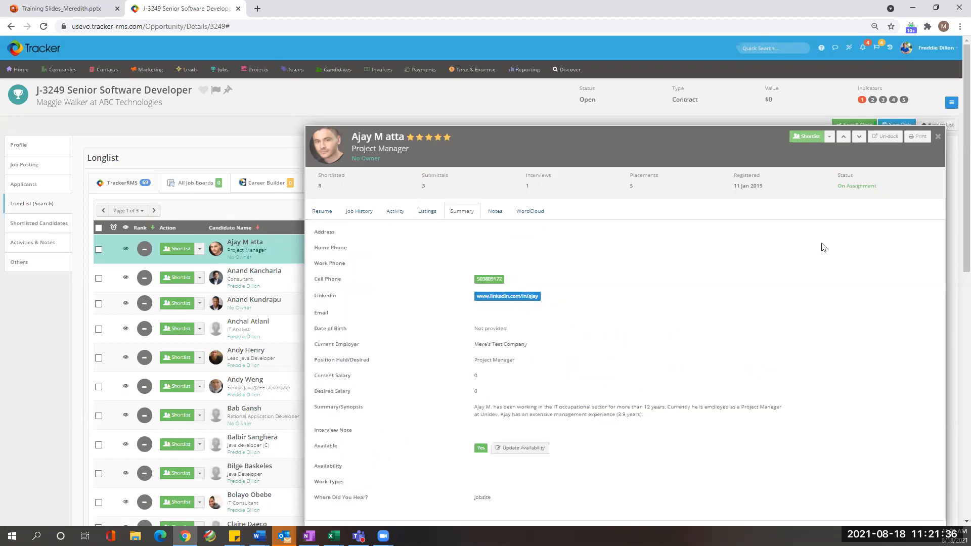
Step: Move the preview forward to the third longlisted candidate, then back to the second
{"action": "left_click", "coordinate": [859, 136]}
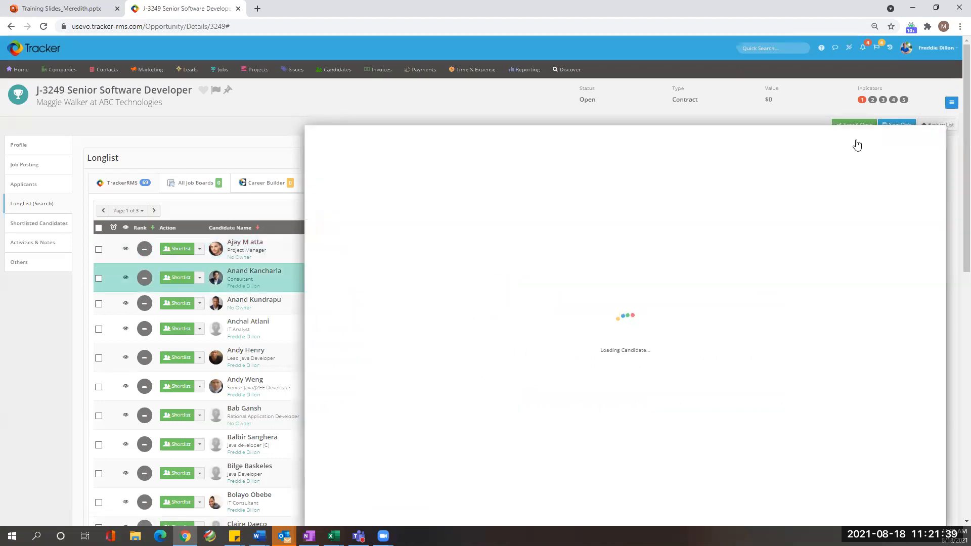
{"action": "left_click", "coordinate": [858, 137]}
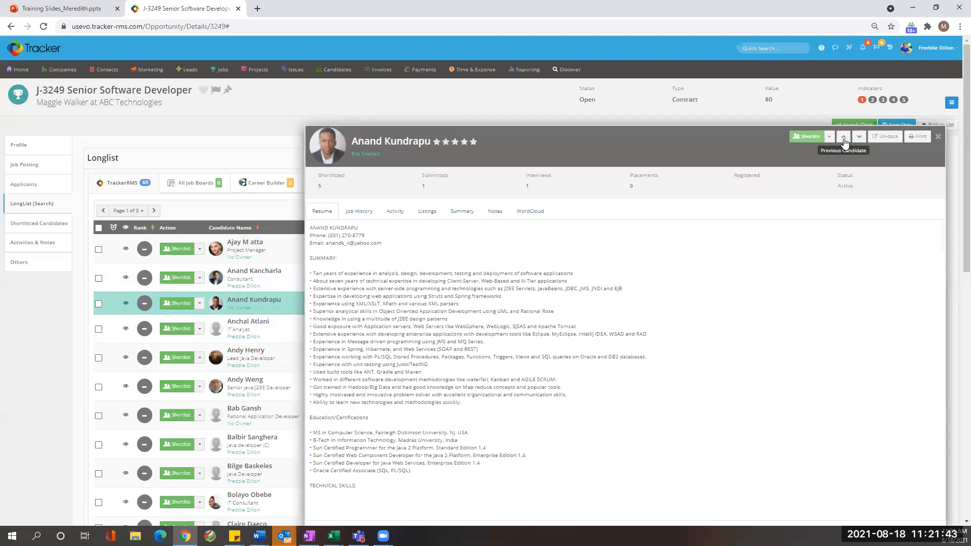
{"action": "left_click", "coordinate": [843, 137]}
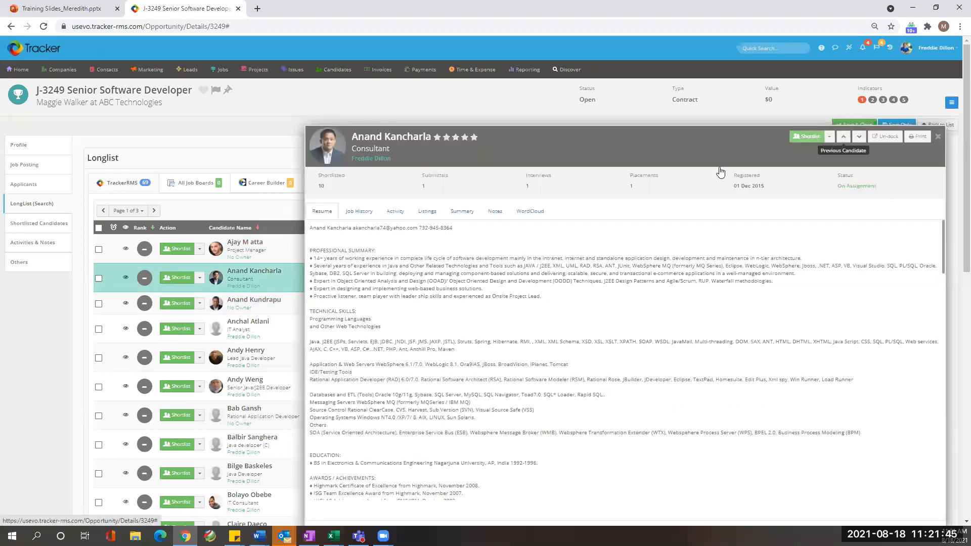
Step: Skim the second candidate's resume and show the additional actions available for this candidate besides shortlisting
{"action": "scroll", "coordinate": [243, 306], "scroll_direction": "down", "scroll_amount": 3}
{"action": "scroll", "coordinate": [243, 306], "scroll_direction": "up", "scroll_amount": 3}
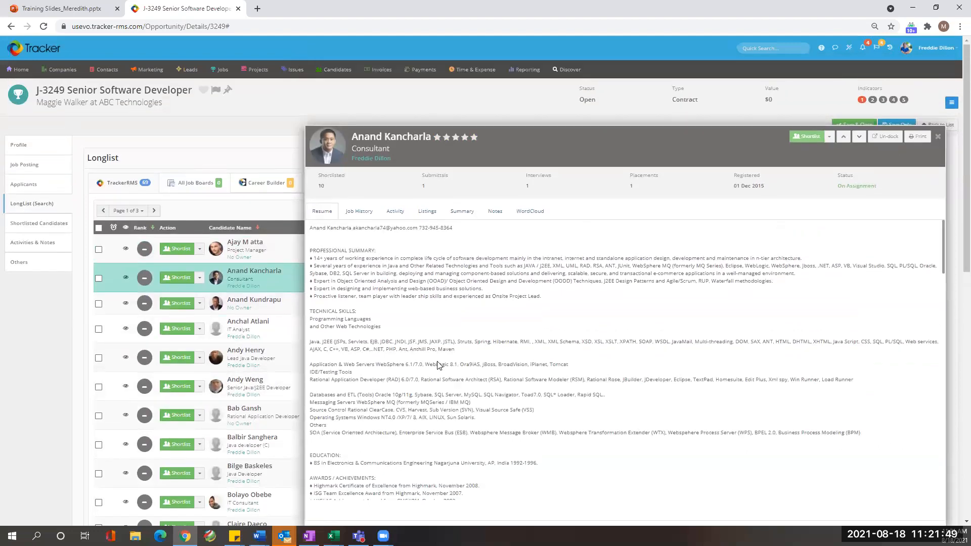
{"action": "scroll", "coordinate": [438, 354], "scroll_direction": "down", "scroll_amount": 10}
{"action": "scroll", "coordinate": [439, 354], "scroll_direction": "up", "scroll_amount": 10}
{"action": "left_click", "coordinate": [830, 137]}
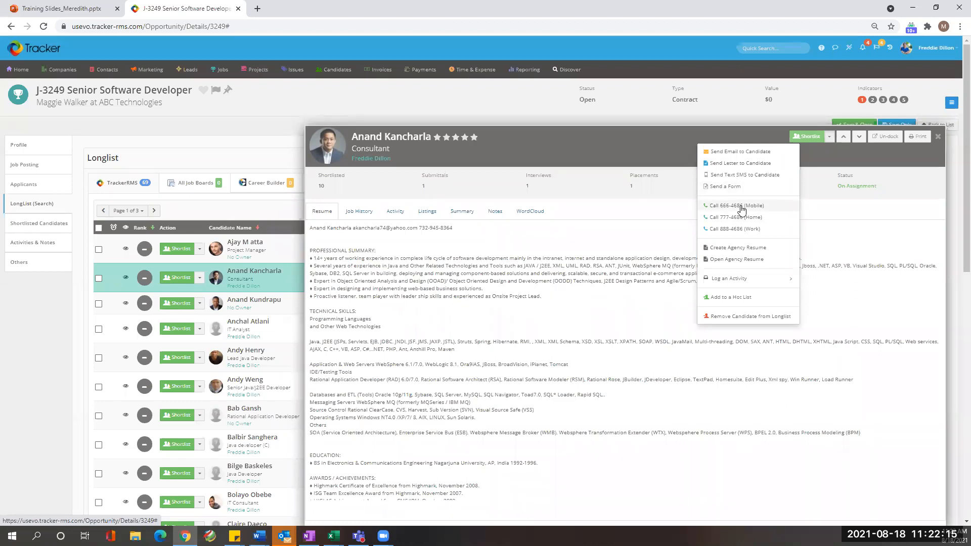
Step: Start logging a telephone call for the second candidate and dictate a sample note into its Note field
{"action": "left_click", "coordinate": [735, 277]}
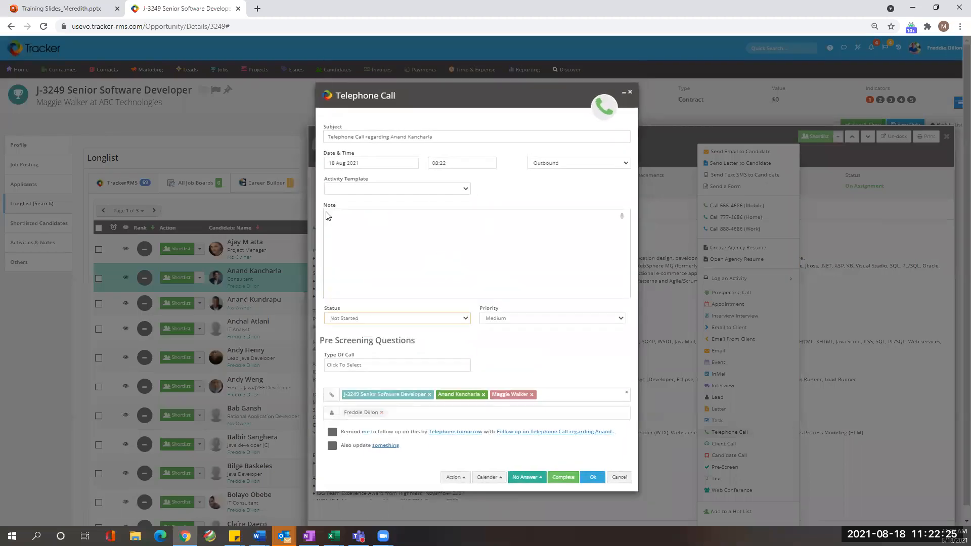
{"action": "left_click", "coordinate": [326, 216]}
{"action": "left_click", "coordinate": [622, 217]}
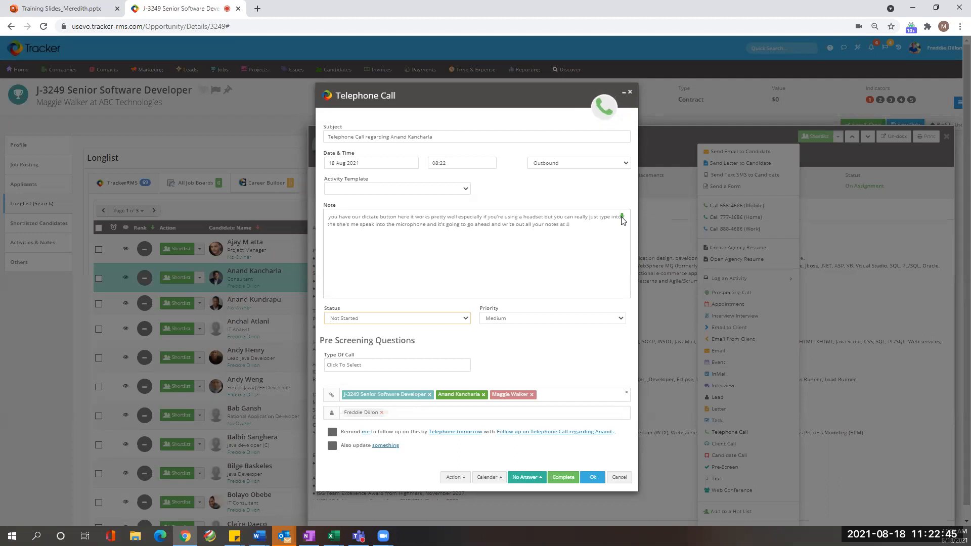
{"action": "left_click", "coordinate": [622, 219]}
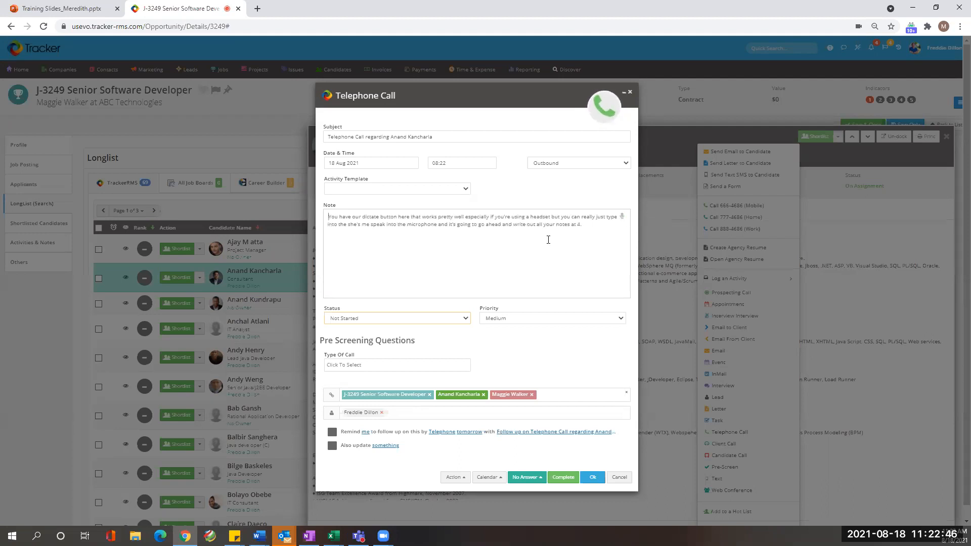
Step: Check the call's activity template choices, enable the telephone follow-up reminder for tomorrow, and save the call as complete
{"action": "left_click", "coordinate": [461, 189]}
{"action": "left_click", "coordinate": [514, 198]}
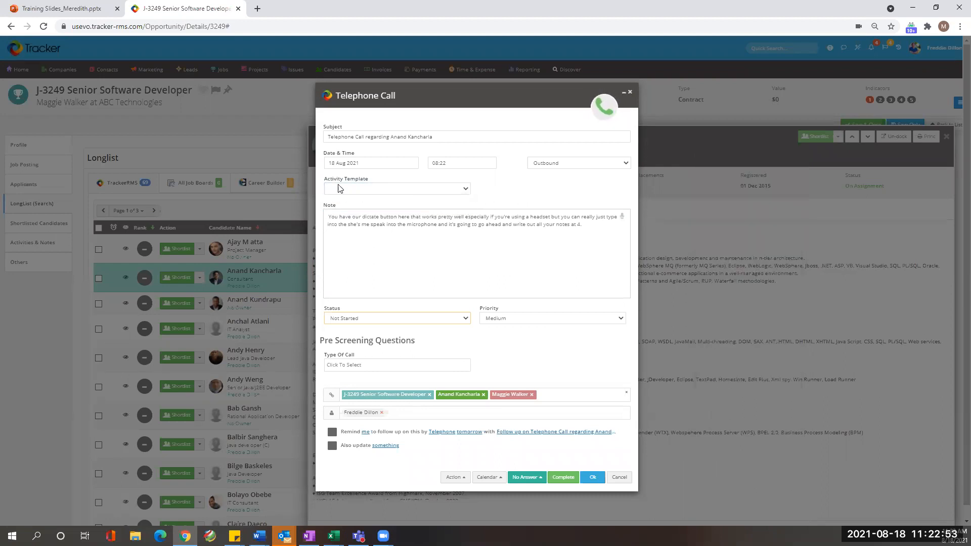
{"action": "left_click", "coordinate": [398, 188]}
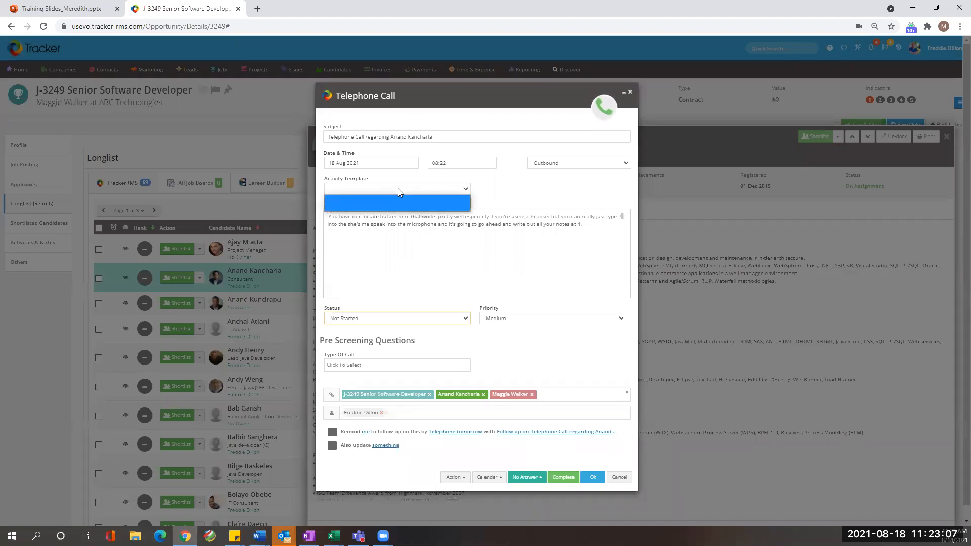
{"action": "left_click", "coordinate": [393, 234]}
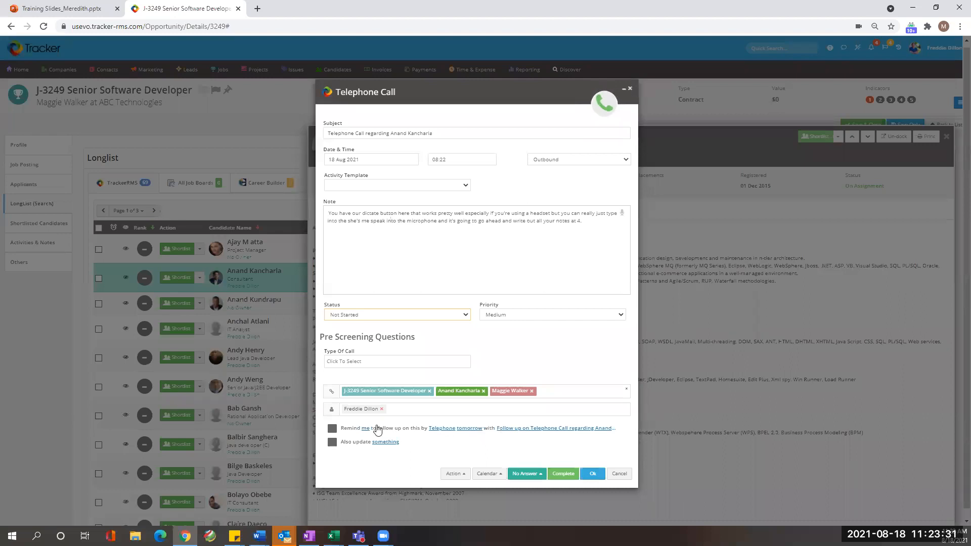
{"action": "left_click", "coordinate": [332, 429]}
{"action": "left_click", "coordinate": [557, 472]}
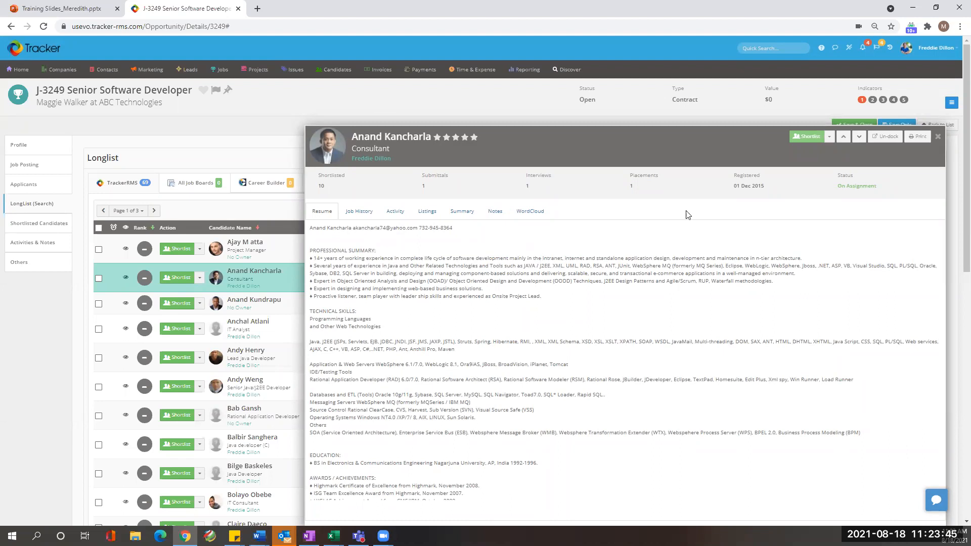
Step: Advance the preview to the third candidate and back, shortlist the second candidate, and close the preview
{"action": "left_click", "coordinate": [859, 136]}
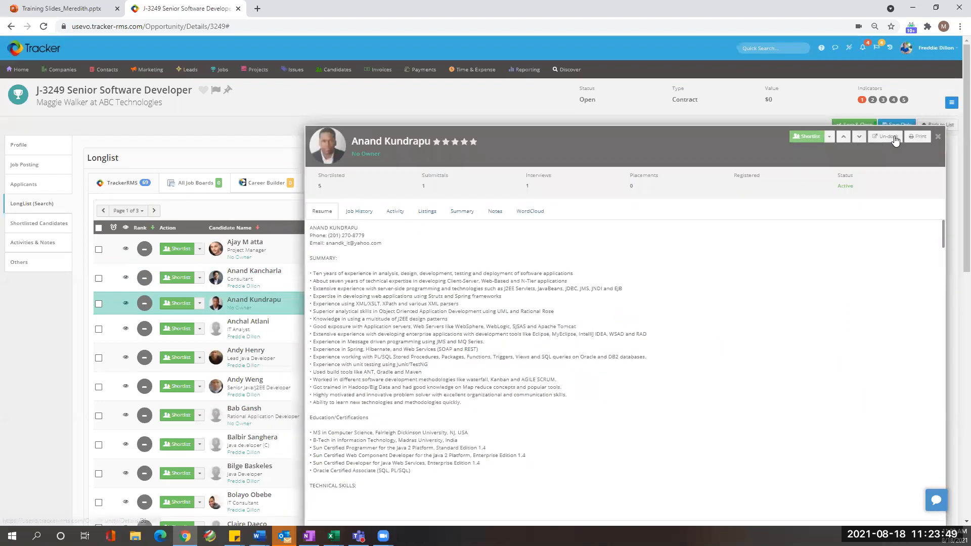
{"action": "left_click", "coordinate": [843, 137]}
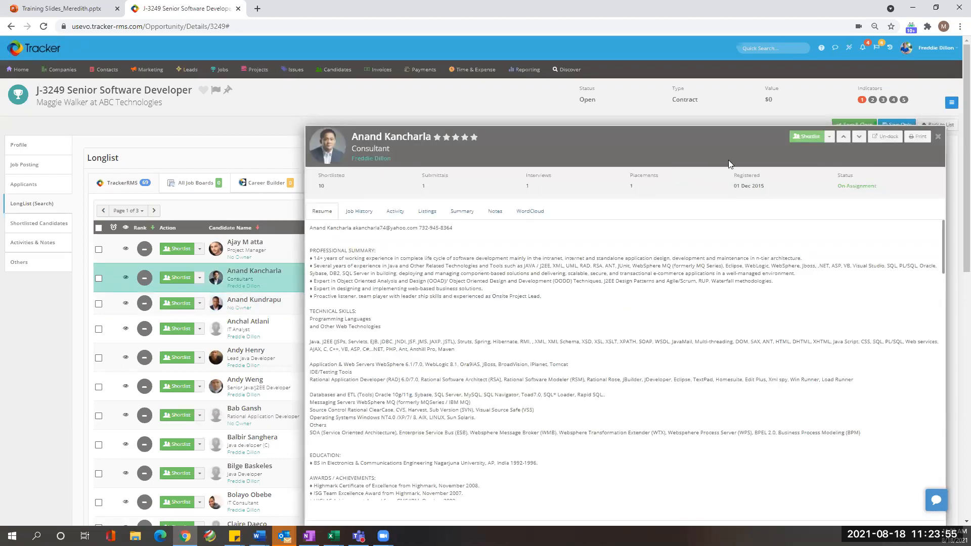
{"action": "left_click", "coordinate": [814, 139]}
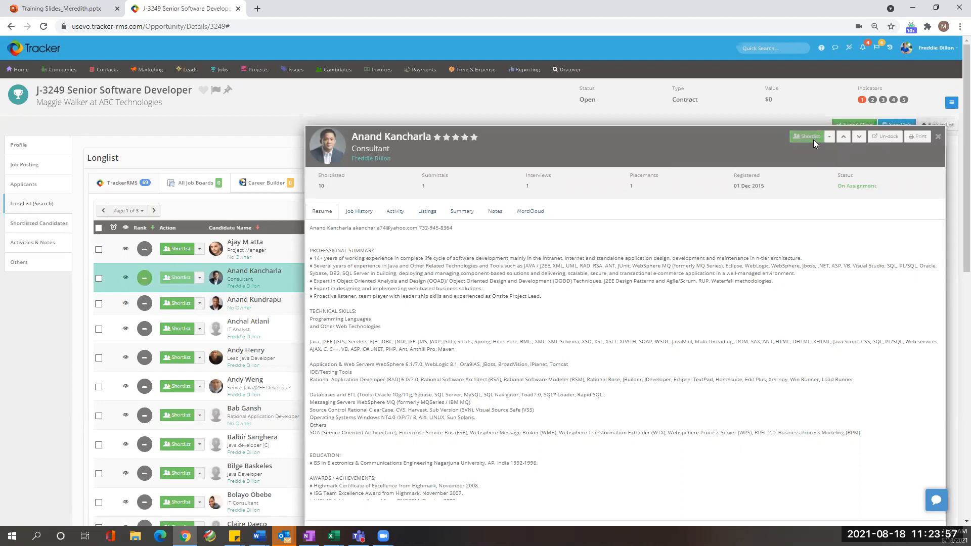
{"action": "left_click", "coordinate": [939, 139]}
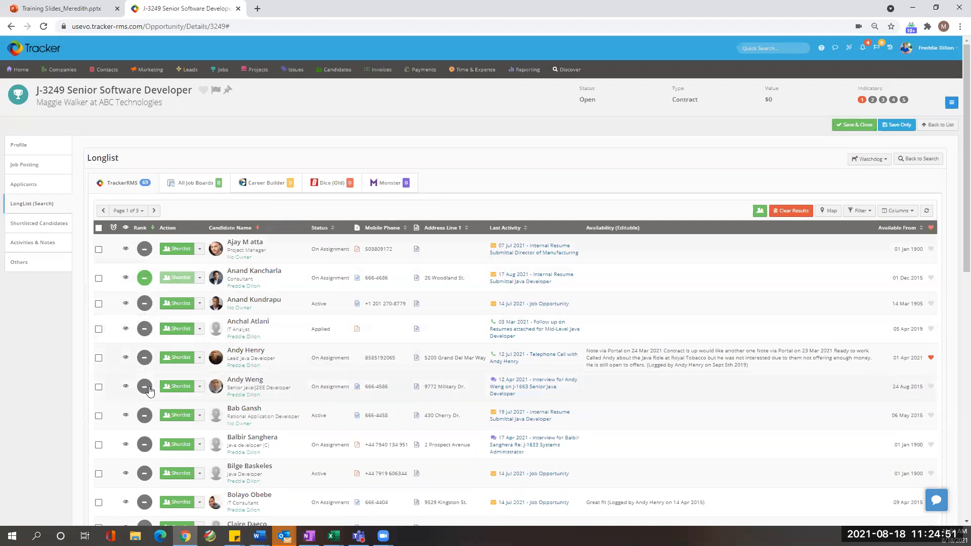
Step: Rank the first longlisted candidate red and the third and fourth candidates amber
{"action": "scroll", "coordinate": [149, 392], "scroll_direction": "down", "scroll_amount": 2}
{"action": "scroll", "coordinate": [150, 391], "scroll_direction": "down", "scroll_amount": 10}
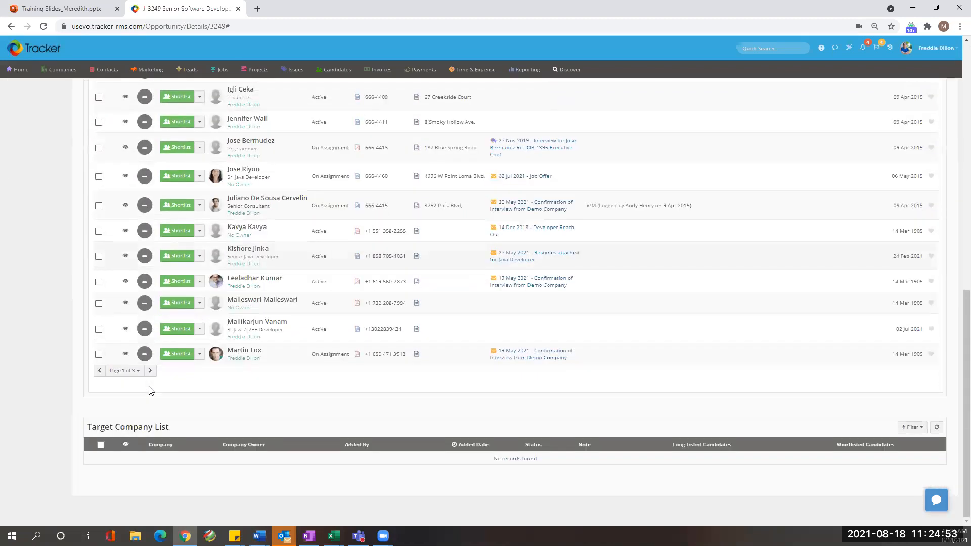
{"action": "scroll", "coordinate": [149, 390], "scroll_direction": "up", "scroll_amount": 15}
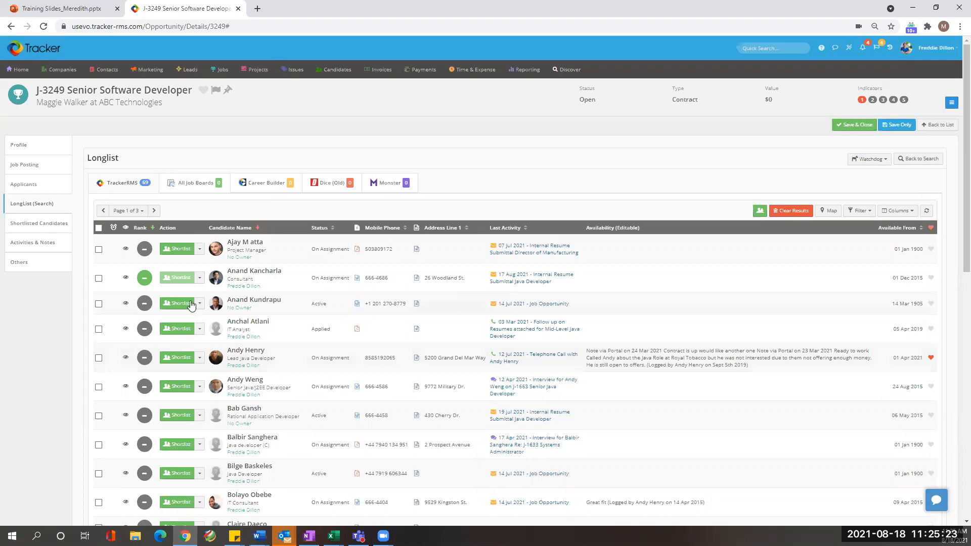
{"action": "left_click", "coordinate": [146, 252]}
{"action": "left_click", "coordinate": [141, 249]}
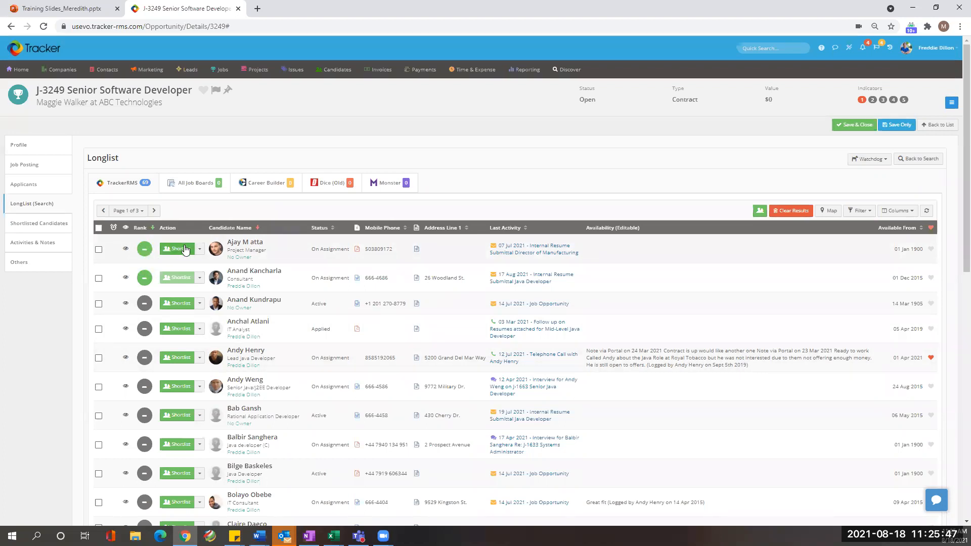
{"action": "left_click", "coordinate": [144, 249]}
{"action": "left_click", "coordinate": [145, 302]}
{"action": "left_click", "coordinate": [146, 330]}
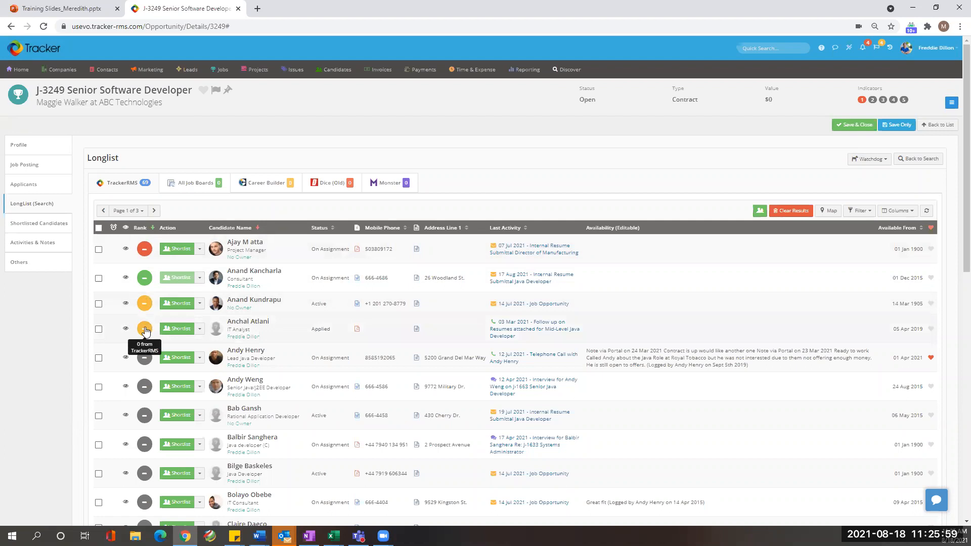
Step: Rank the fifth longlisted candidate green and the sixth red
{"action": "left_click", "coordinate": [146, 358]}
{"action": "left_click", "coordinate": [145, 359]}
{"action": "left_click", "coordinate": [145, 386]}
{"action": "left_click", "coordinate": [146, 386]}
{"action": "left_click", "coordinate": [146, 386]}
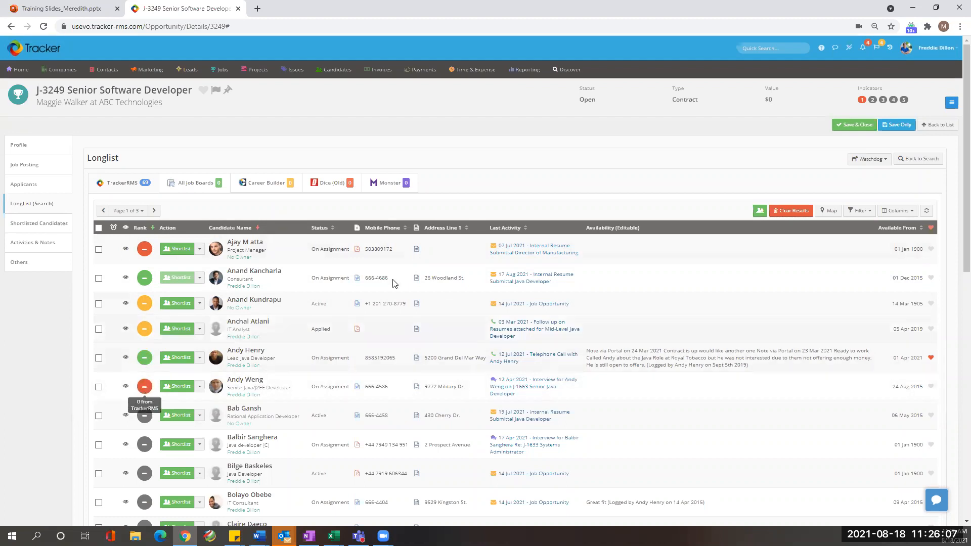
Step: Leave the job for the Projects page, reopen Senior Software Developer from the recently viewed jobs, and return to its longlist
{"action": "scroll", "coordinate": [695, 211], "scroll_direction": "down", "scroll_amount": 3}
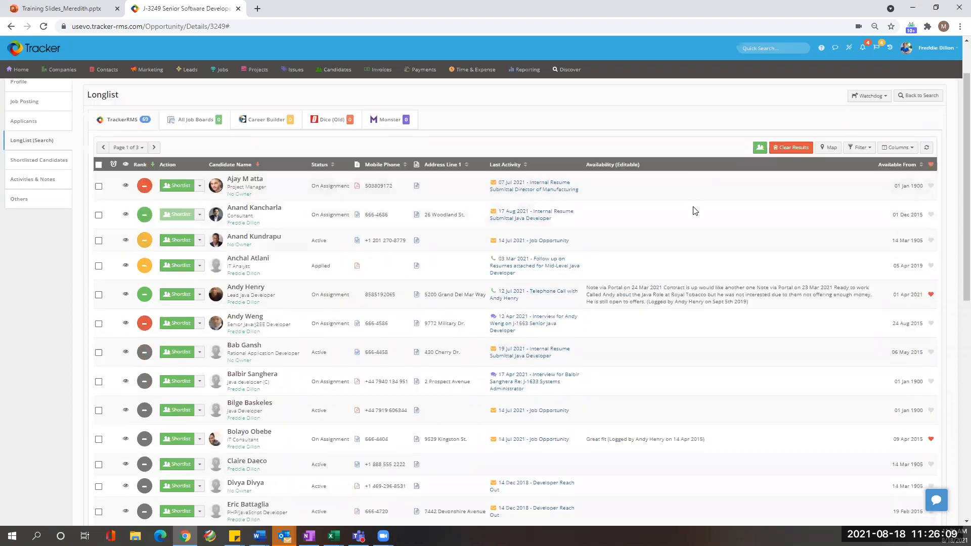
{"action": "scroll", "coordinate": [652, 303], "scroll_direction": "up", "scroll_amount": 3}
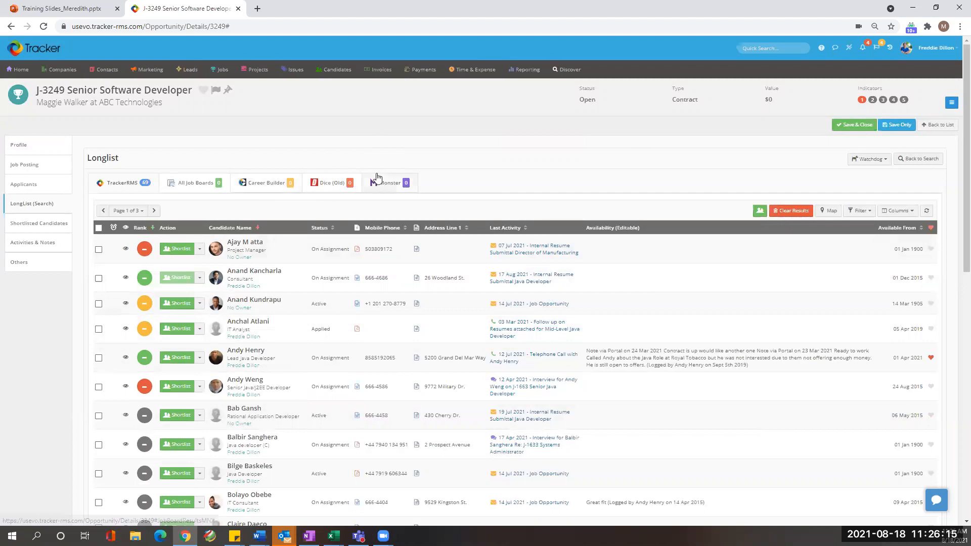
{"action": "left_click", "coordinate": [263, 72]}
{"action": "left_click", "coordinate": [267, 70]}
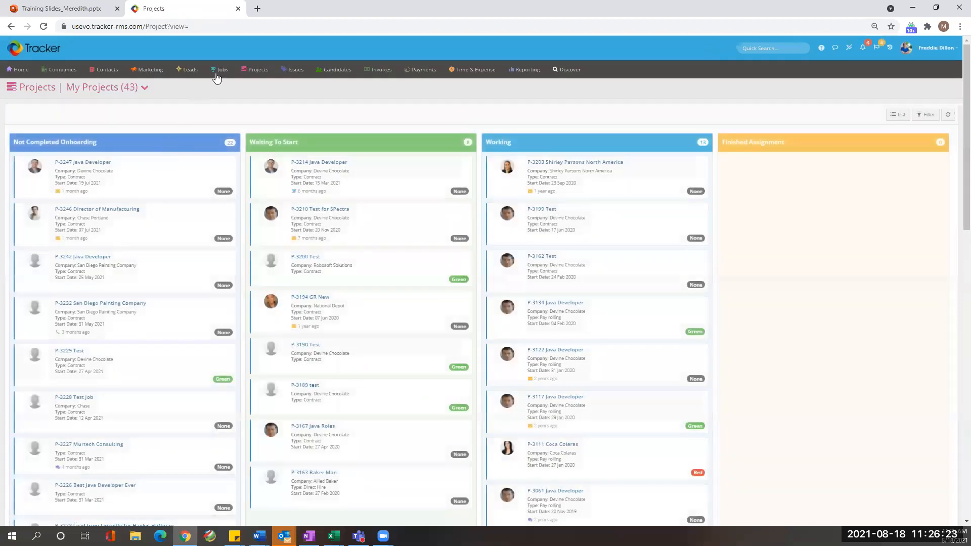
{"action": "mouse_move", "coordinate": [223, 72]}
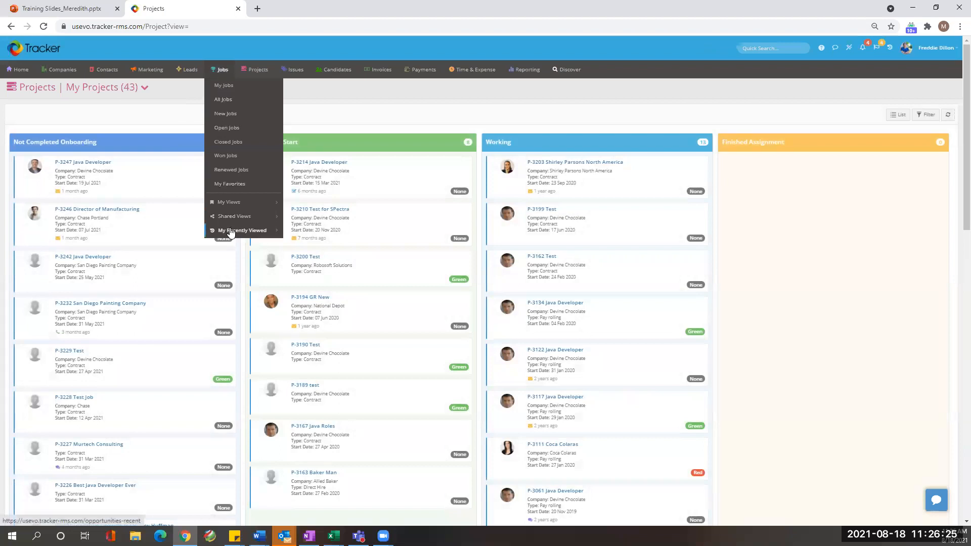
{"action": "mouse_move", "coordinate": [227, 232]}
{"action": "left_click", "coordinate": [230, 250]}
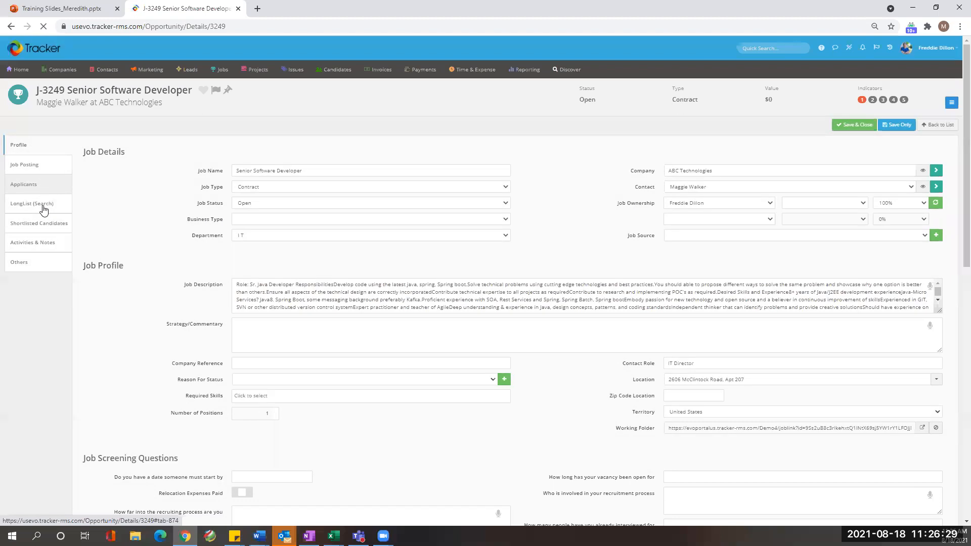
{"action": "left_click", "coordinate": [43, 206]}
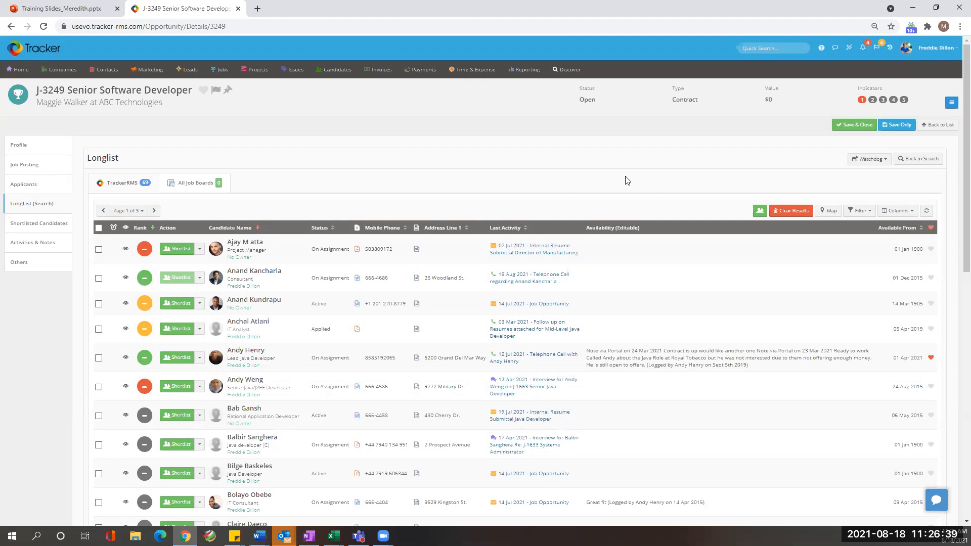
Step: Filter the longlist to amber and unranked candidates only, and move the Status column to directly after Mobile Phone
{"action": "left_click", "coordinate": [852, 211]}
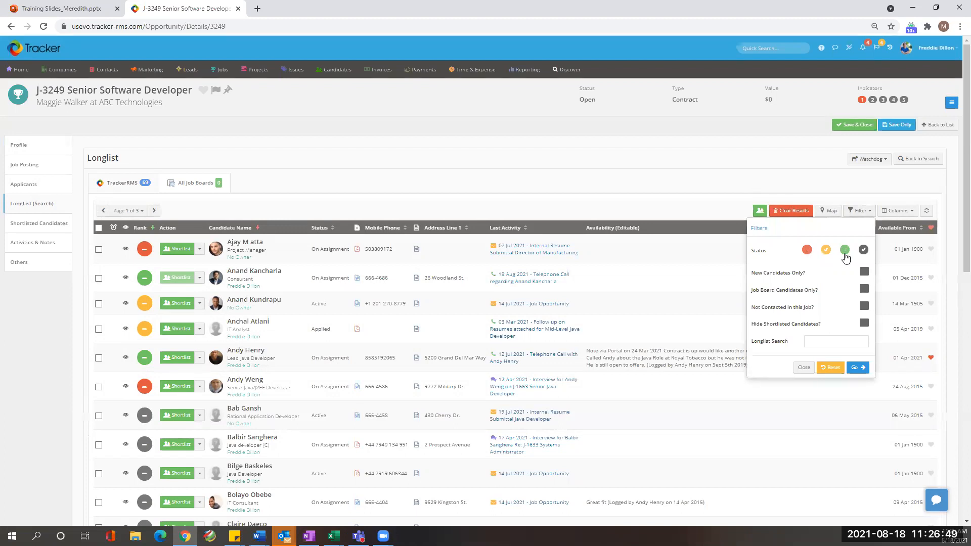
{"action": "left_click", "coordinate": [857, 368]}
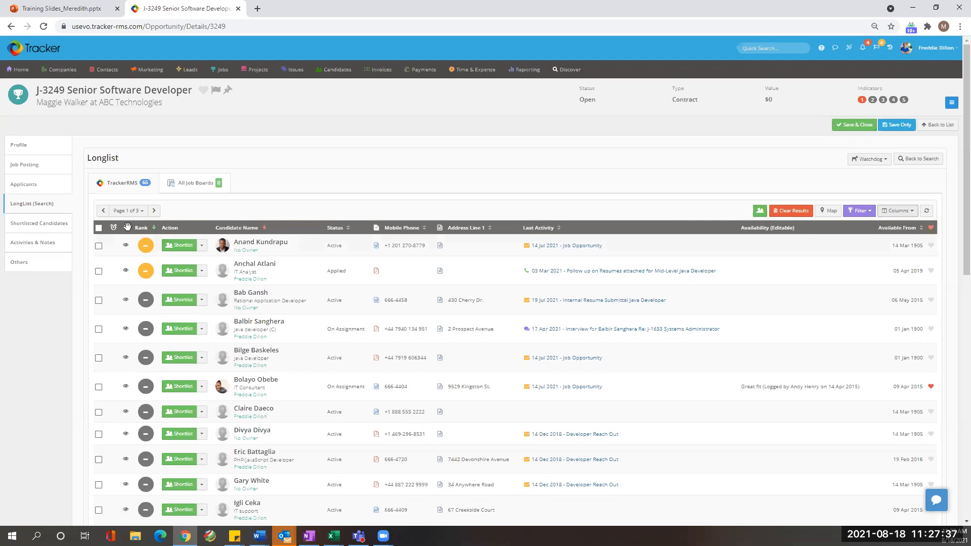
{"action": "mouse_move", "coordinate": [127, 226]}
{"action": "left_mouse_down"}
{"action": "mouse_move", "coordinate": [256, 248]}
{"action": "mouse_move", "coordinate": [126, 235]}
{"action": "left_mouse_up"}
{"action": "left_click_drag", "start_coordinate": [333, 226], "coordinate": [443, 246]}
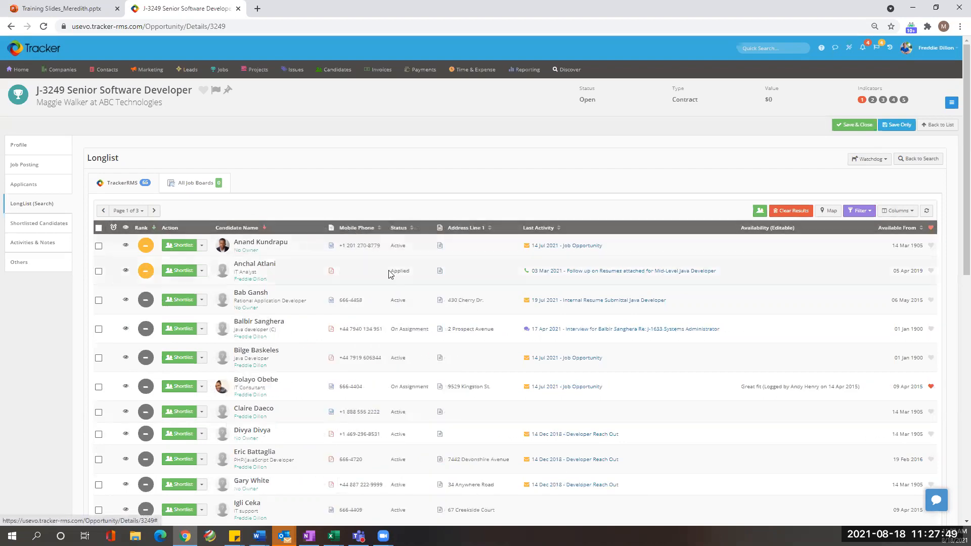
{"action": "scroll", "coordinate": [526, 263], "scroll_direction": "down", "scroll_amount": 2}
{"action": "scroll", "coordinate": [524, 263], "scroll_direction": "down", "scroll_amount": 7}
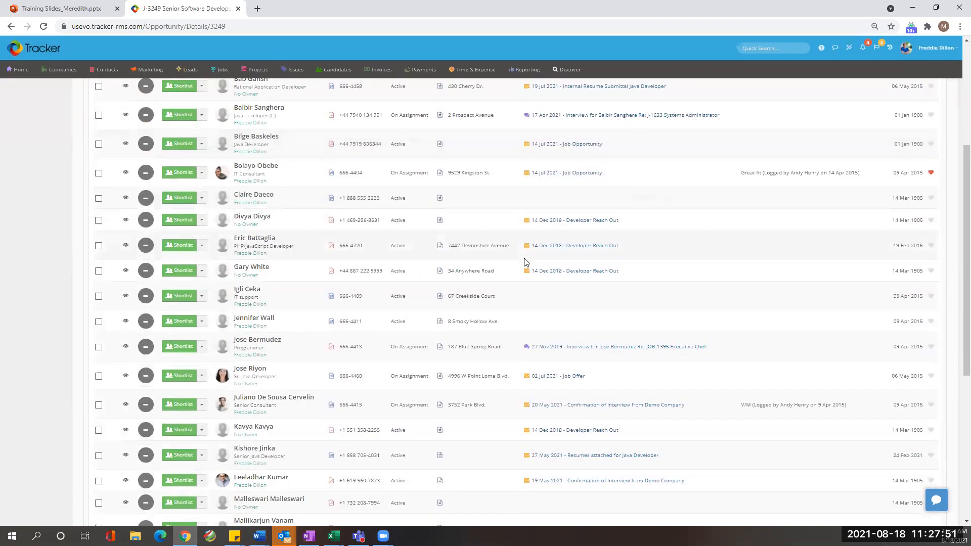
{"action": "scroll", "coordinate": [524, 263], "scroll_direction": "up", "scroll_amount": 6}
{"action": "scroll", "coordinate": [524, 262], "scroll_direction": "up", "scroll_amount": 2}
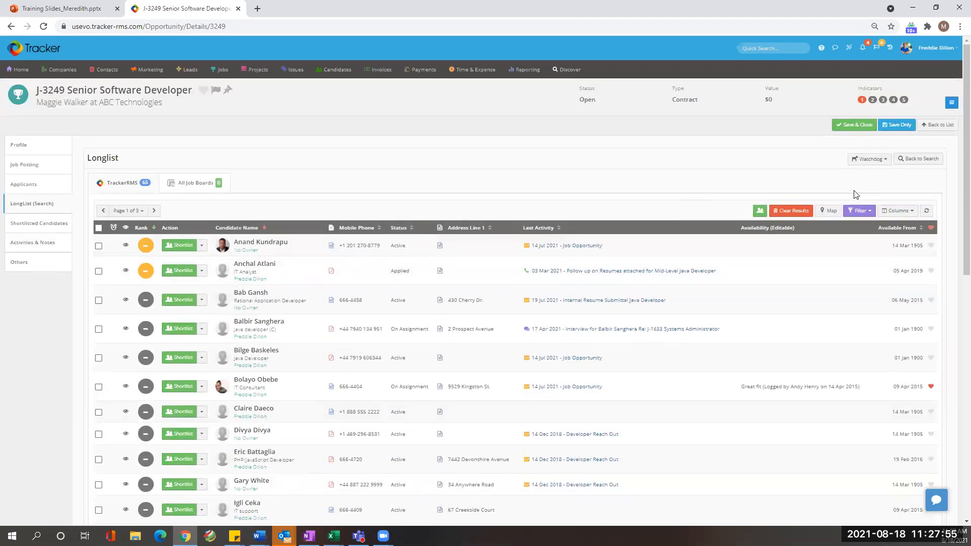
Step: Include the red and green statuses in the longlist filter again and apply it
{"action": "left_click", "coordinate": [858, 211]}
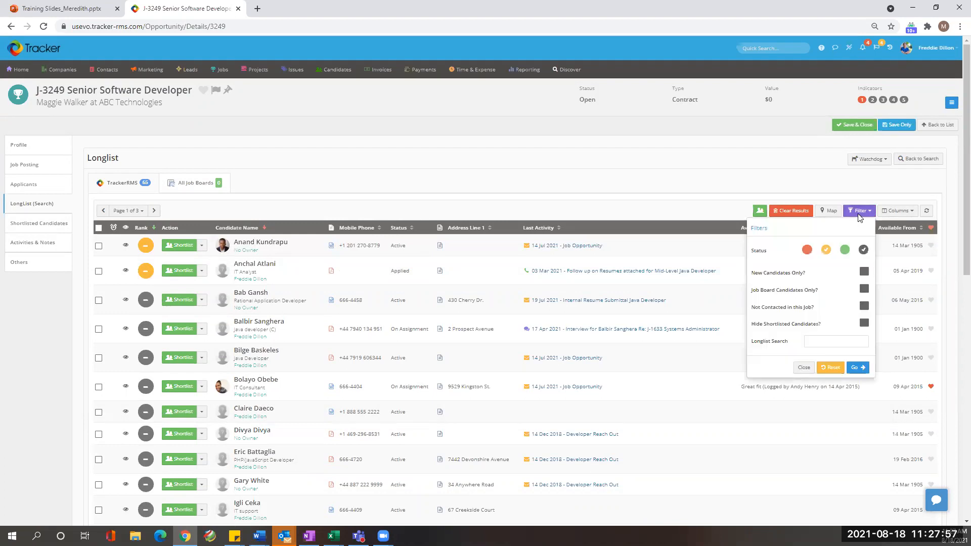
{"action": "left_click", "coordinate": [807, 250]}
{"action": "left_click", "coordinate": [844, 252]}
{"action": "left_click", "coordinate": [810, 342]}
{"action": "left_click", "coordinate": [855, 367]}
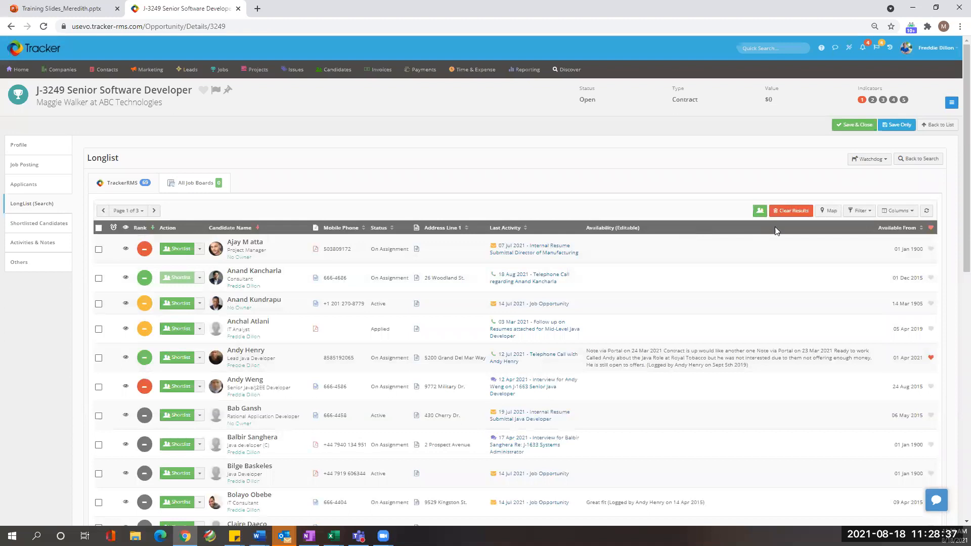
Step: Show the longlisted candidates on the map and zoom out to examine their locations relative to the job
{"action": "left_click", "coordinate": [831, 211]}
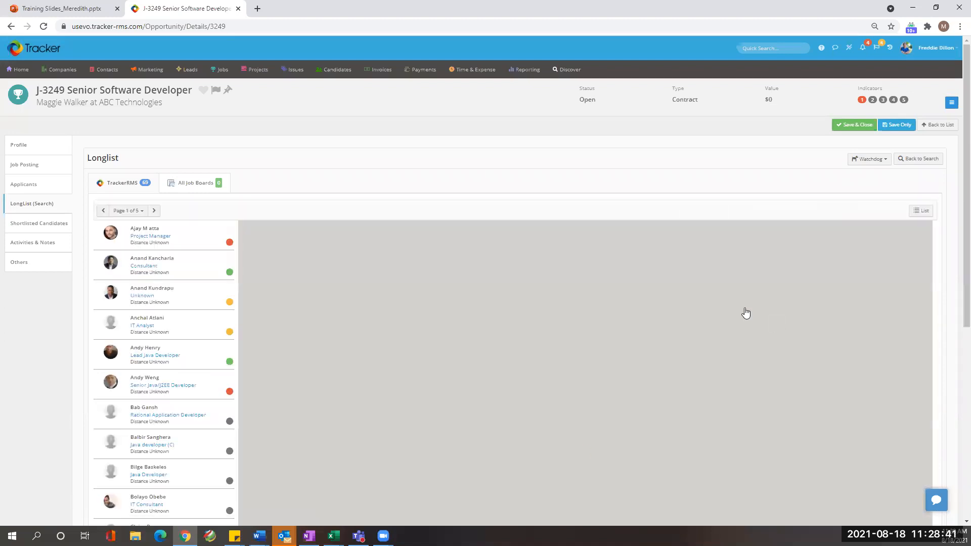
{"action": "scroll", "coordinate": [745, 312], "scroll_direction": "down", "scroll_amount": 4}
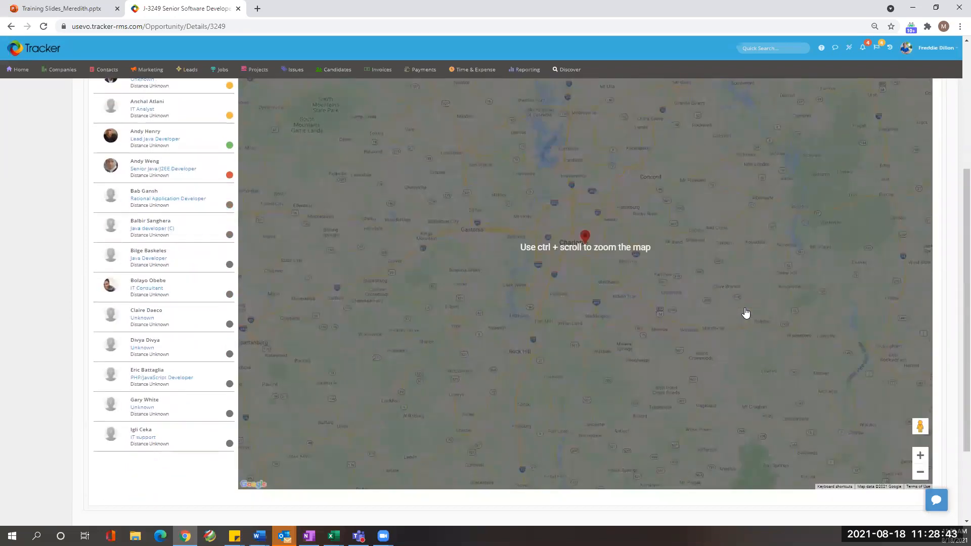
{"action": "scroll", "coordinate": [745, 312], "scroll_direction": "down", "scroll_amount": 1}
{"action": "left_click", "coordinate": [921, 430]}
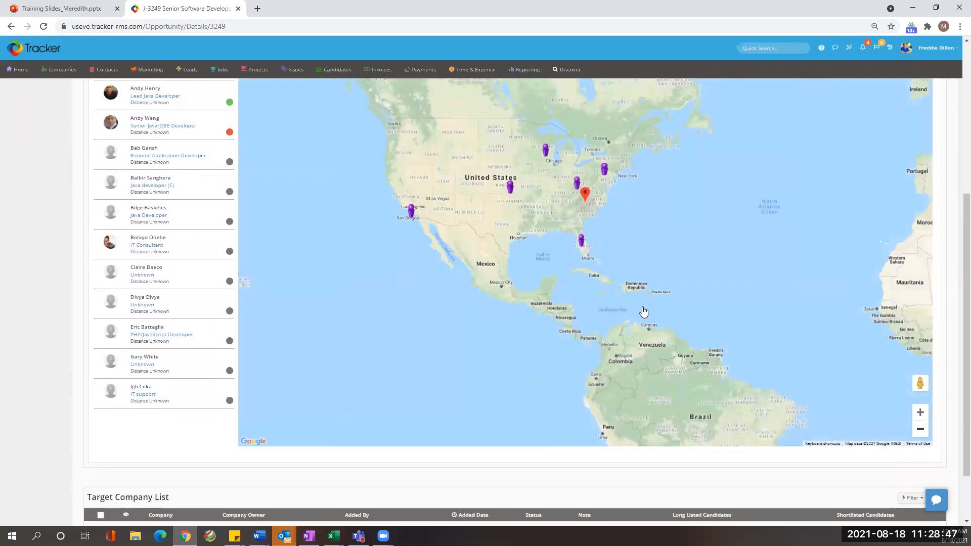
{"action": "scroll", "coordinate": [99, 202], "scroll_direction": "up", "scroll_amount": 1}
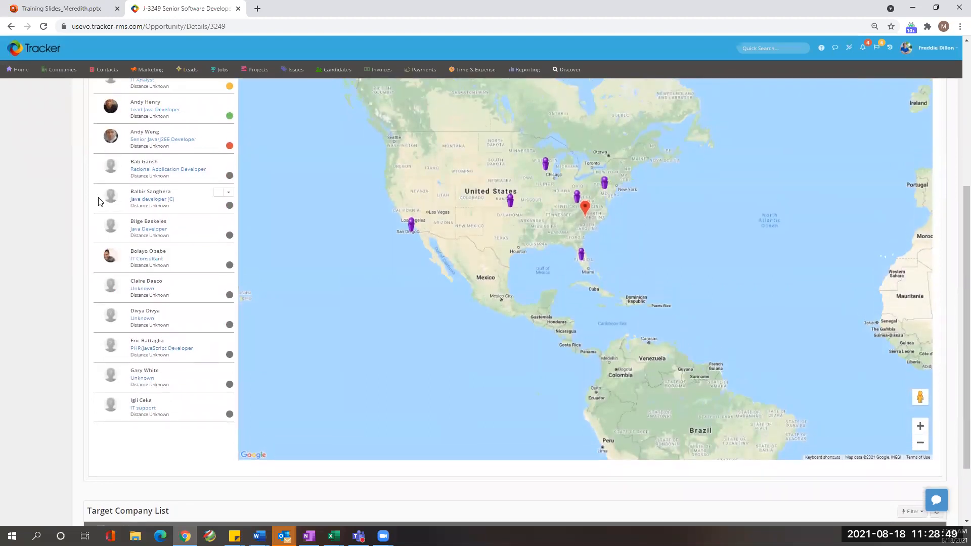
{"action": "scroll", "coordinate": [100, 201], "scroll_direction": "up", "scroll_amount": 2}
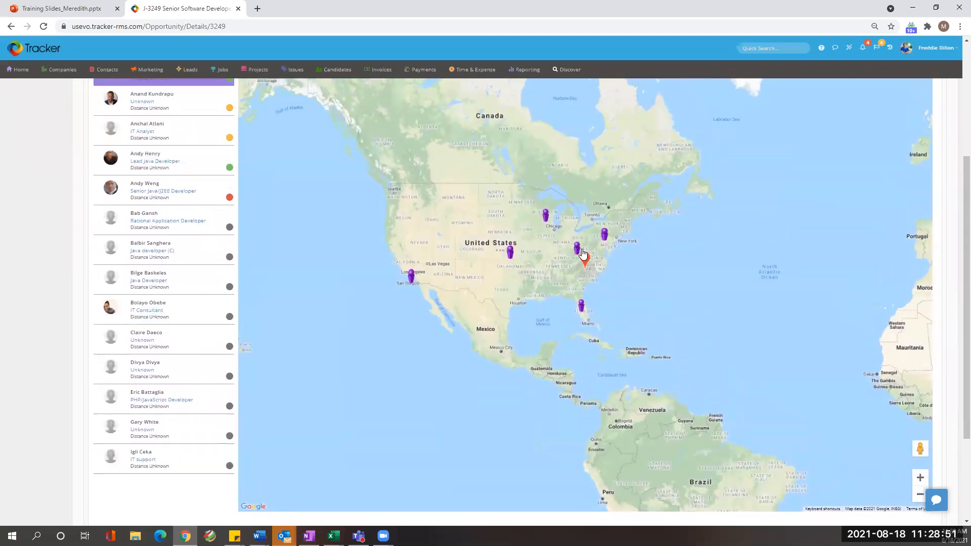
{"action": "mouse_move", "coordinate": [586, 268]}
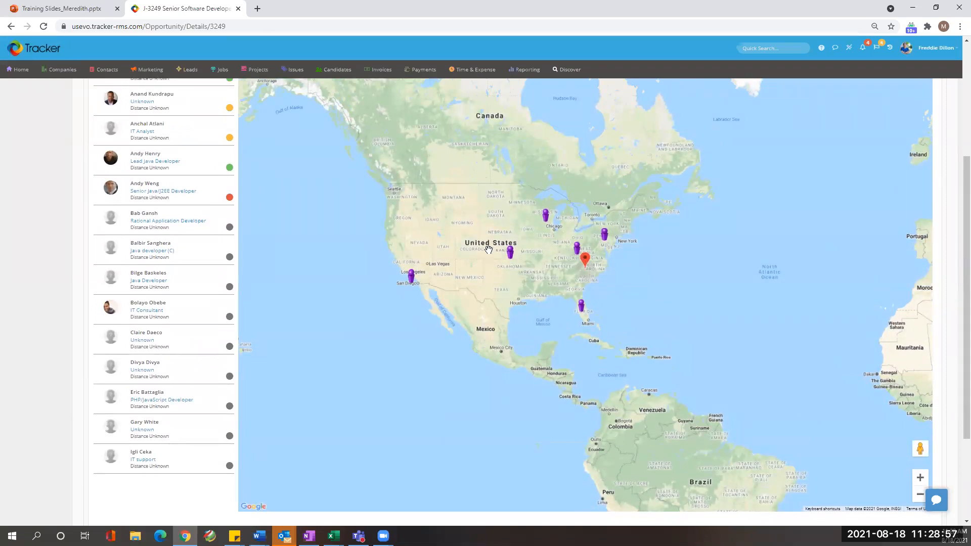
Step: Inspect the candidate pins across the United States map to identify which longlisted candidate each one represents
{"action": "mouse_move", "coordinate": [511, 257]}
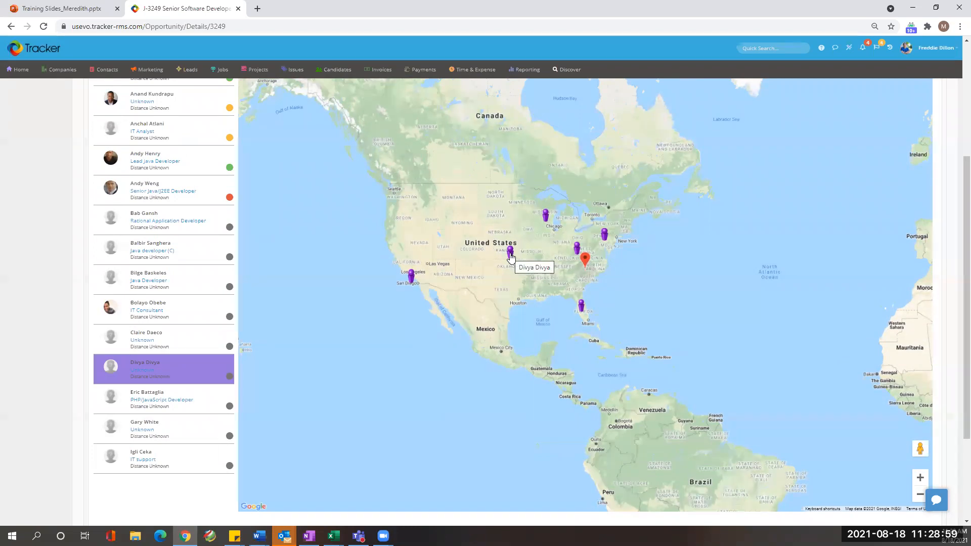
{"action": "mouse_move", "coordinate": [411, 276]}
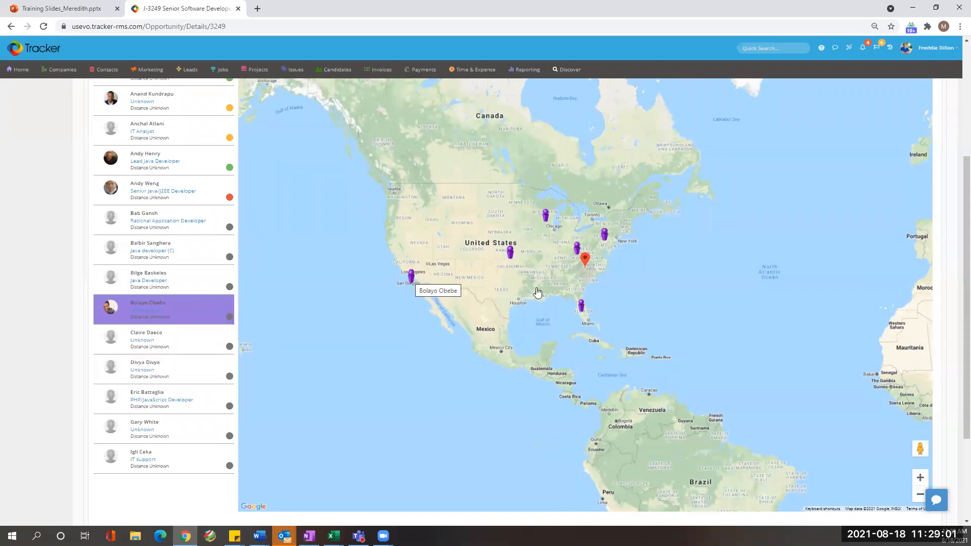
{"action": "mouse_move", "coordinate": [584, 310]}
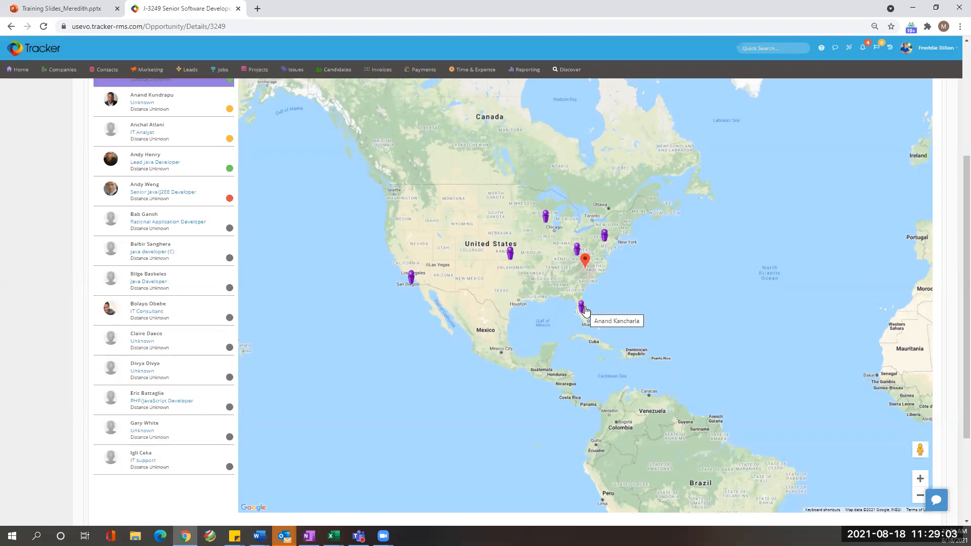
{"action": "scroll", "coordinate": [586, 309], "scroll_direction": "up", "scroll_amount": 1}
{"action": "mouse_move", "coordinate": [607, 250]}
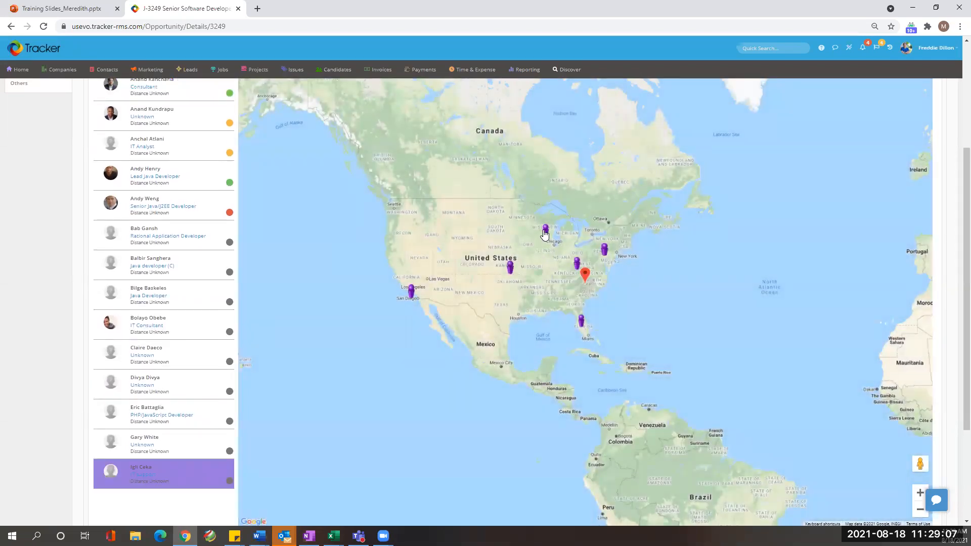
{"action": "mouse_move", "coordinate": [545, 234]}
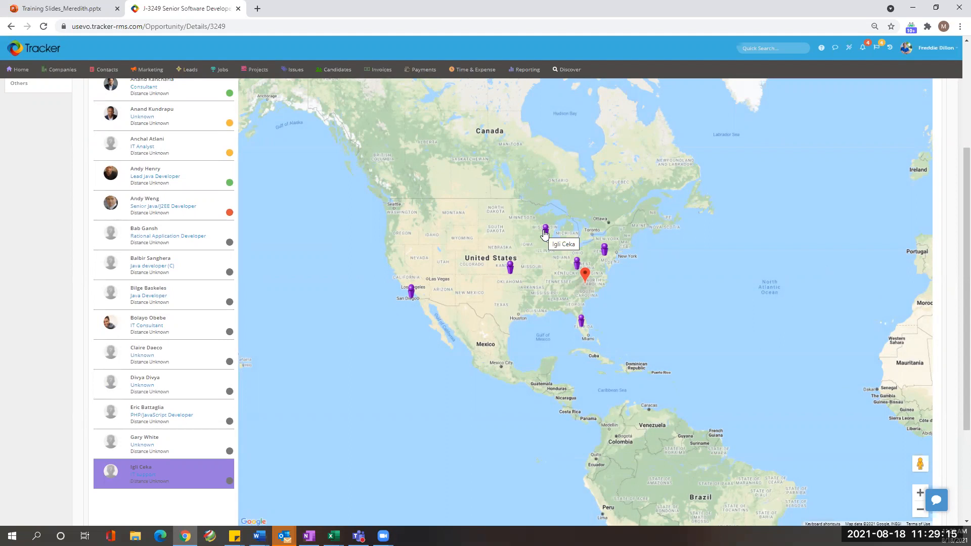
Step: Open the preview of the IT support candidate pinned near Chicago, read through the resume, and close it
{"action": "left_click", "coordinate": [605, 250]}
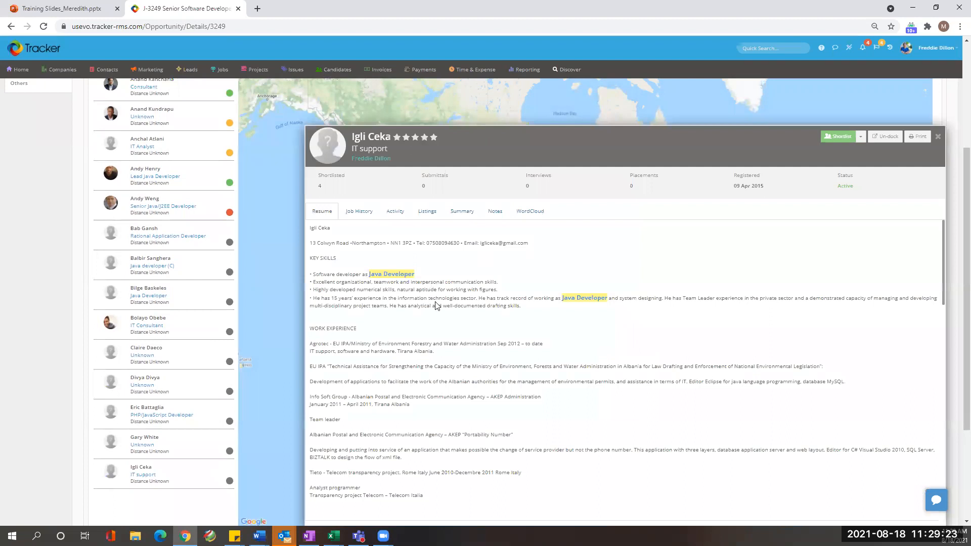
{"action": "scroll", "coordinate": [460, 335], "scroll_direction": "down", "scroll_amount": 10}
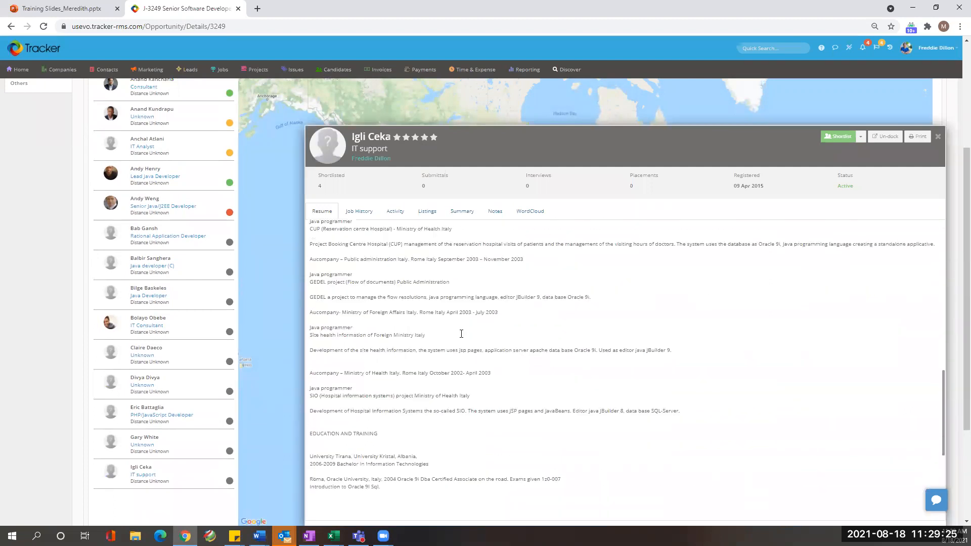
{"action": "scroll", "coordinate": [461, 334], "scroll_direction": "up", "scroll_amount": 12}
{"action": "left_click", "coordinate": [939, 223]}
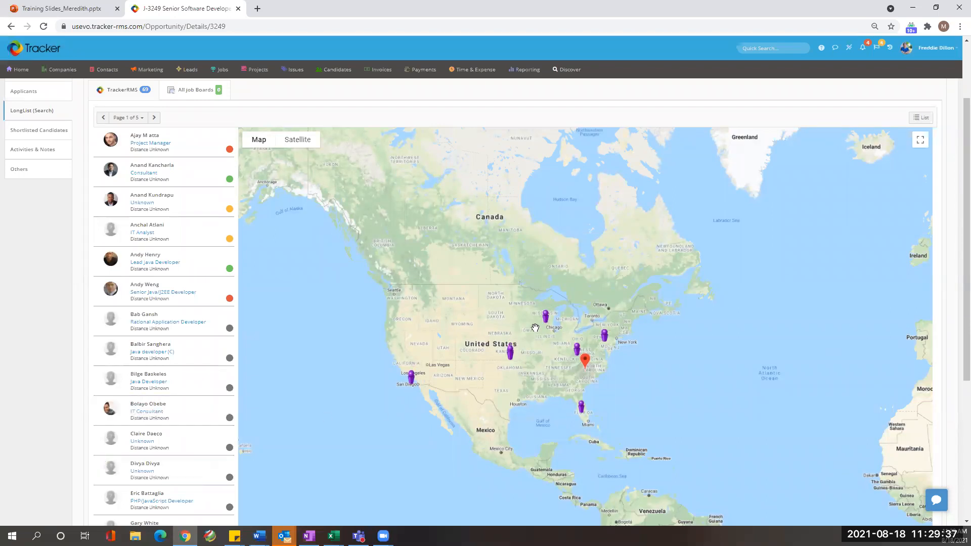
Step: Switch the longlist from the map back to the list view
{"action": "scroll", "coordinate": [518, 364], "scroll_direction": "up", "scroll_amount": 2}
{"action": "scroll", "coordinate": [518, 357], "scroll_direction": "up", "scroll_amount": 1}
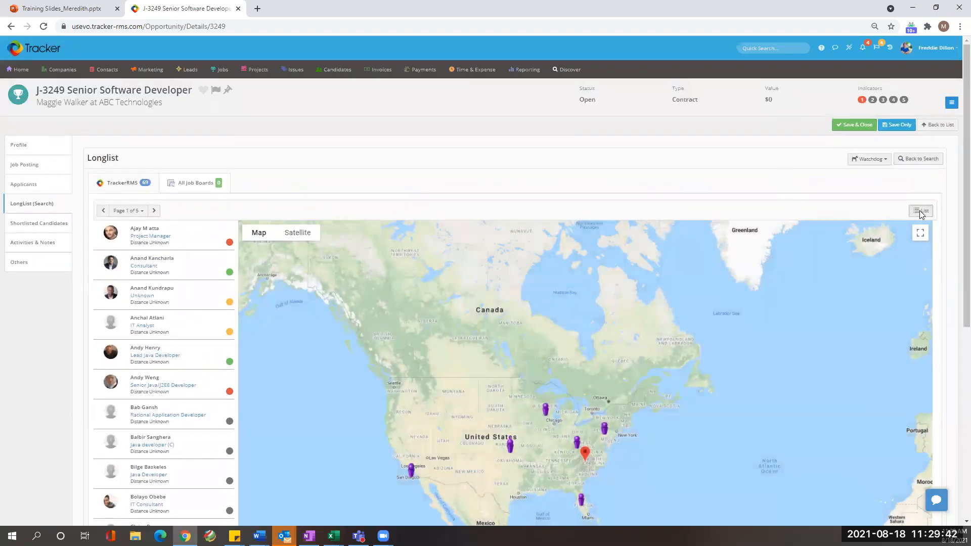
{"action": "left_click", "coordinate": [922, 210]}
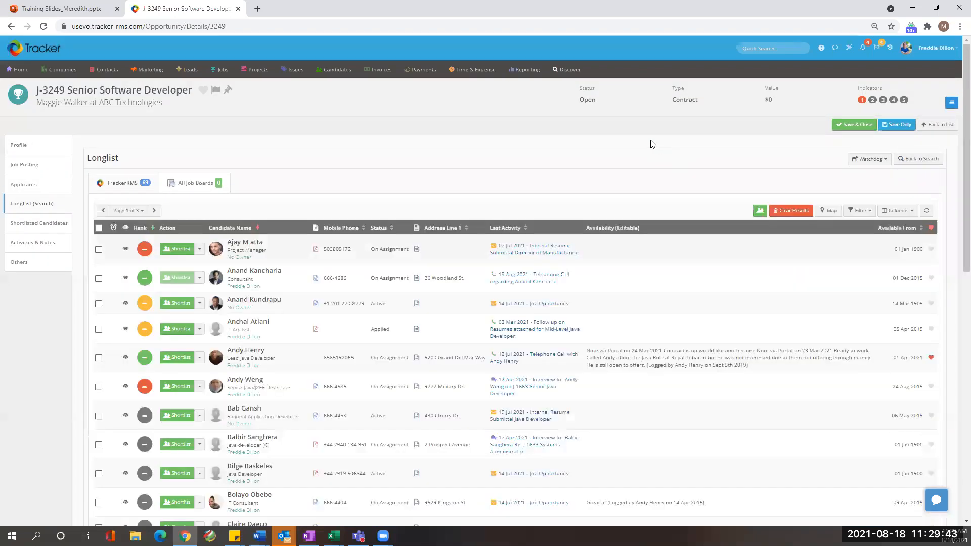
{"action": "scroll", "coordinate": [625, 228], "scroll_direction": "down", "scroll_amount": 1}
{"action": "scroll", "coordinate": [625, 229], "scroll_direction": "up", "scroll_amount": 1}
Step: Open the form for quick-adding a candidate to the longlist, close it without adding anyone, and look over the list
{"action": "left_click", "coordinate": [759, 210]}
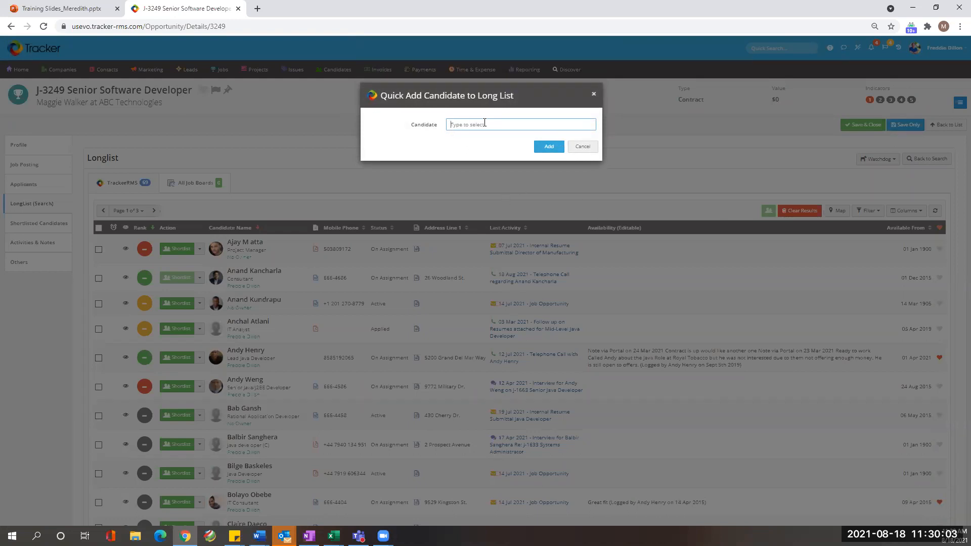
{"action": "left_click", "coordinate": [577, 146]}
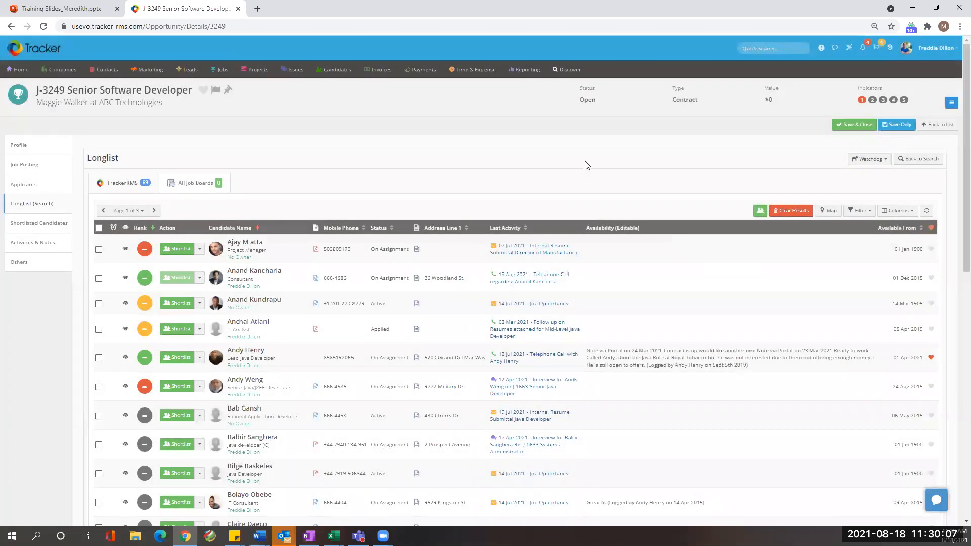
{"action": "scroll", "coordinate": [581, 182], "scroll_direction": "down", "scroll_amount": 5}
{"action": "scroll", "coordinate": [567, 234], "scroll_direction": "up", "scroll_amount": 5}
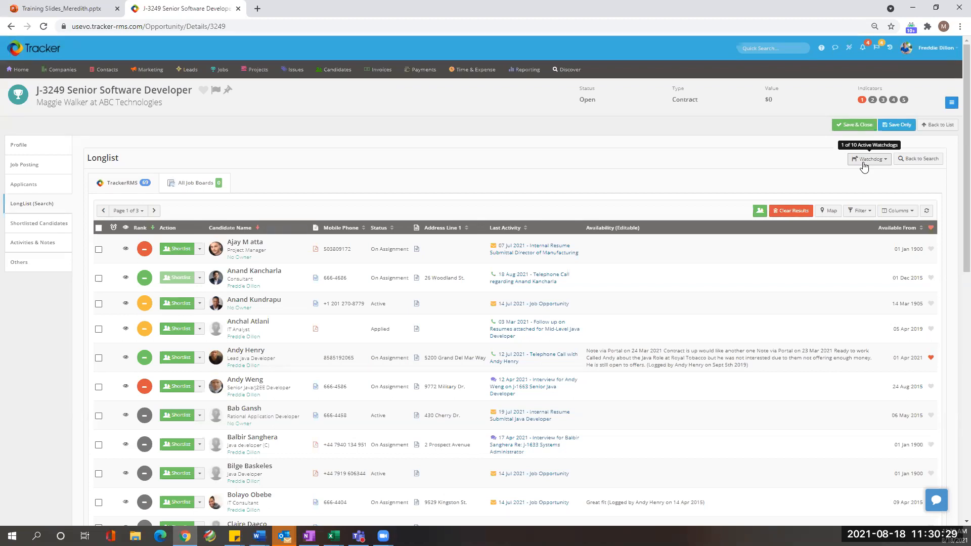
Step: Open the Watchdog setup for this longlist, review its auto-match and auto-engagement email options, and cancel it
{"action": "left_click", "coordinate": [863, 163]}
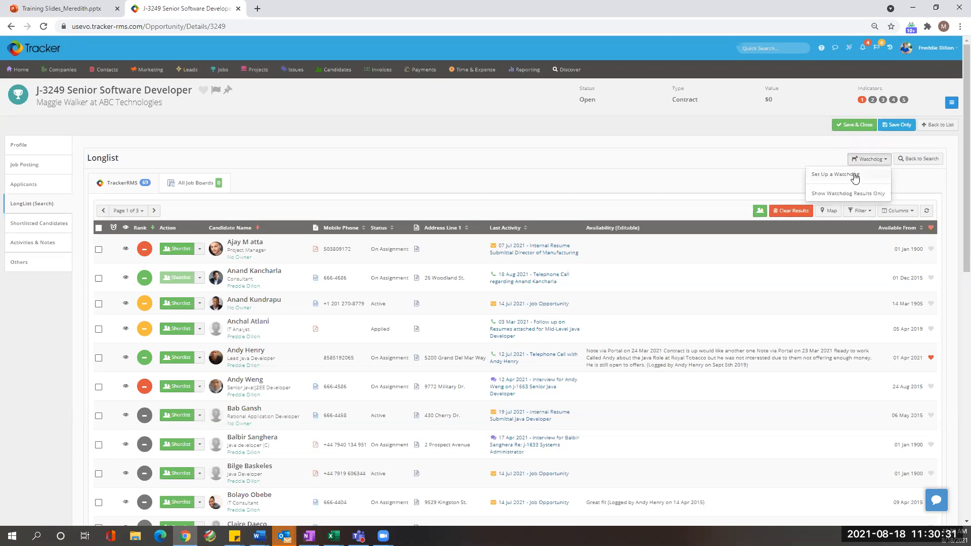
{"action": "left_click", "coordinate": [855, 175]}
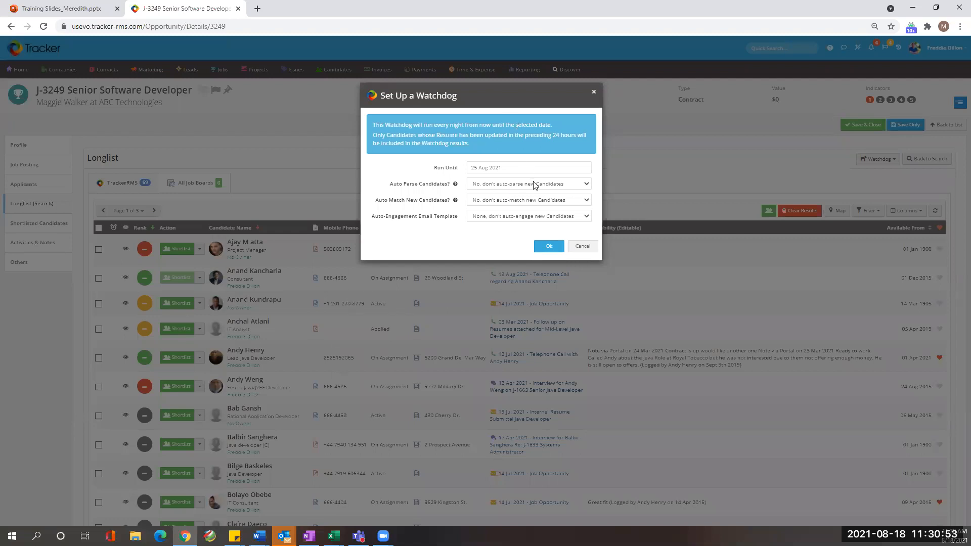
{"action": "left_click", "coordinate": [534, 200]}
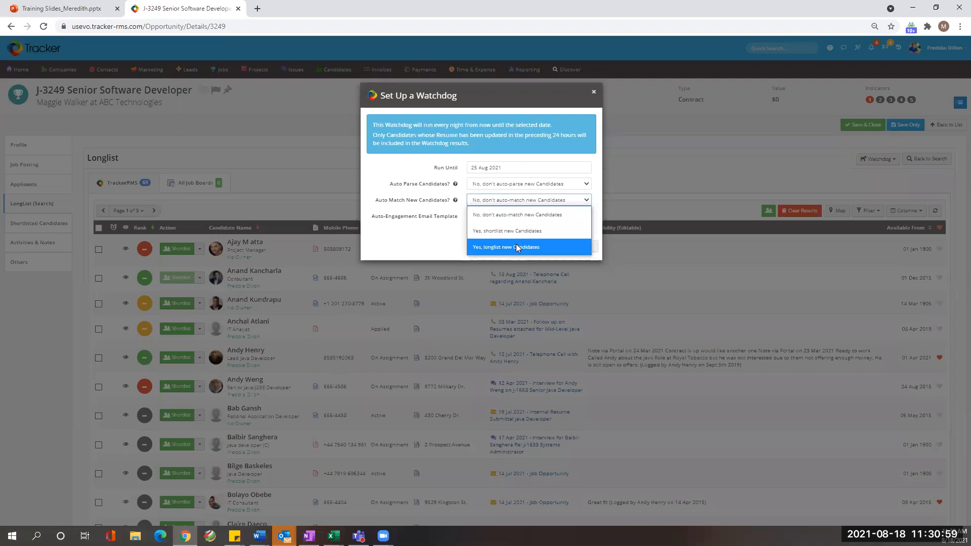
{"action": "left_click", "coordinate": [421, 223]}
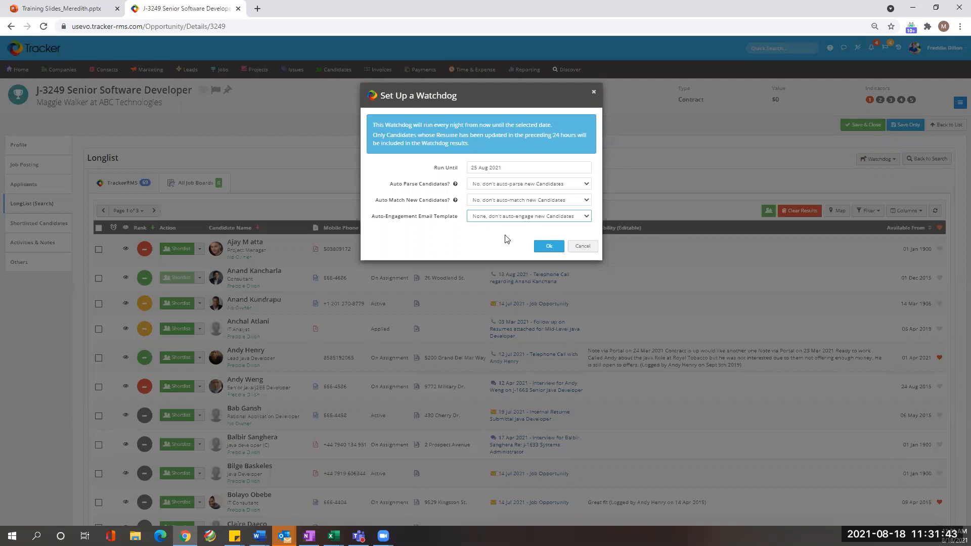
{"action": "left_click", "coordinate": [583, 247]}
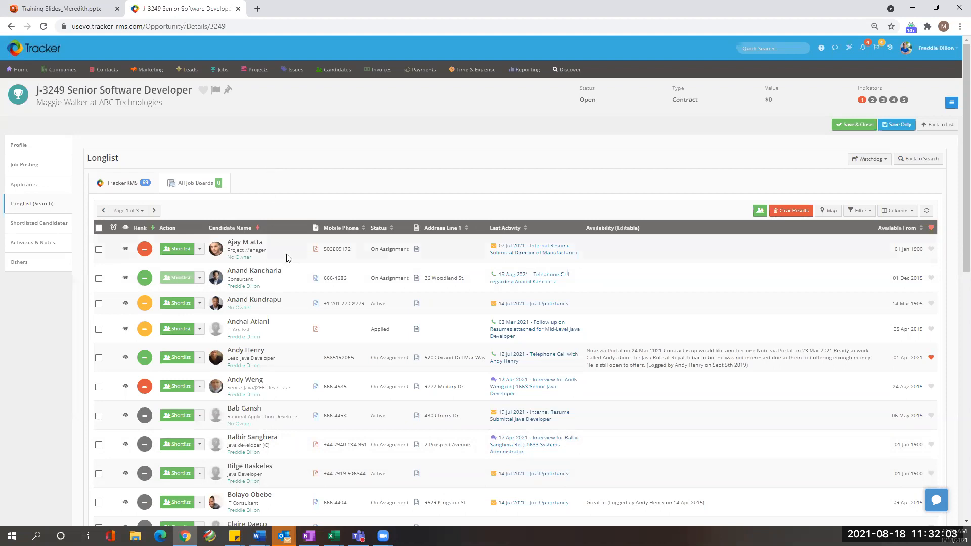
Step: Shortlist the first and third candidates in the longlist
{"action": "left_click", "coordinate": [184, 249]}
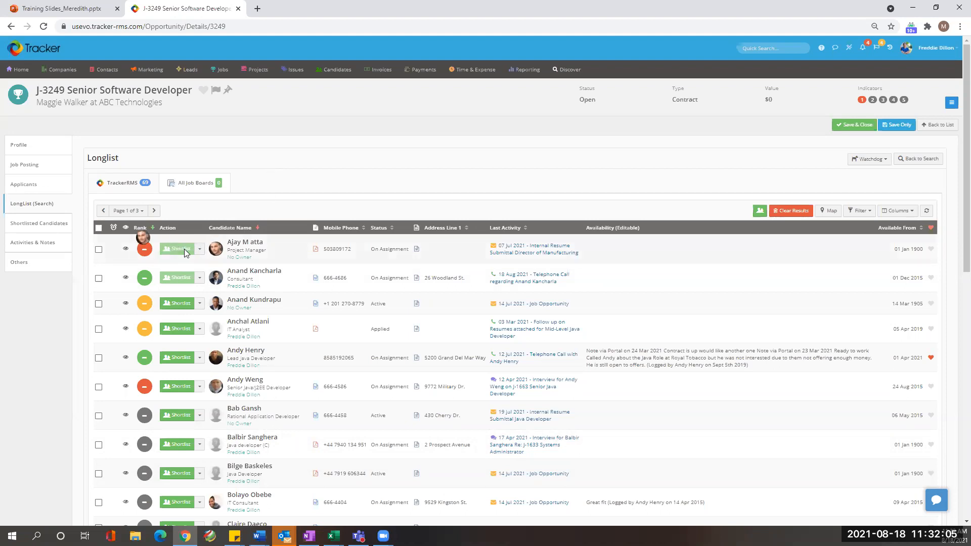
{"action": "left_click", "coordinate": [183, 301]}
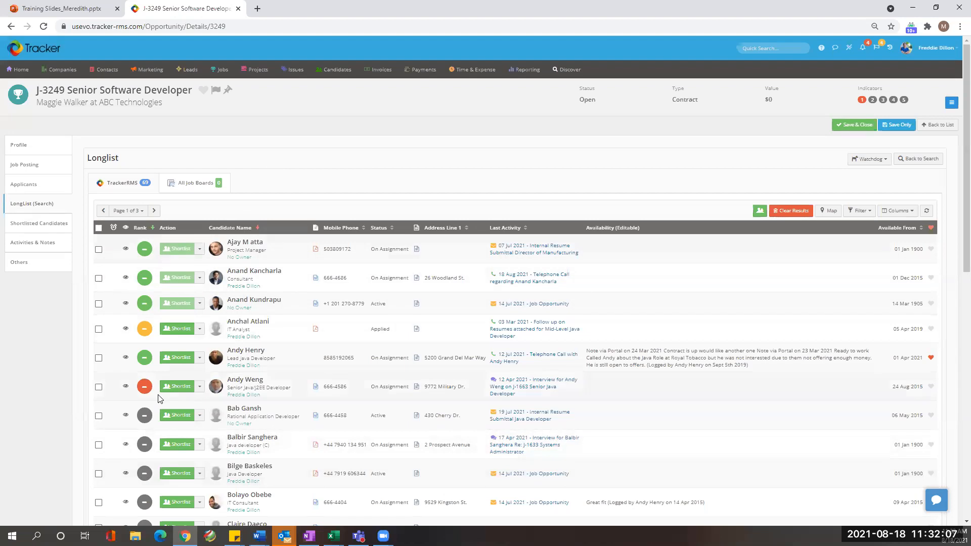
Step: Select the first four longlisted candidates and review the bulk actions available for them
{"action": "left_click", "coordinate": [99, 250]}
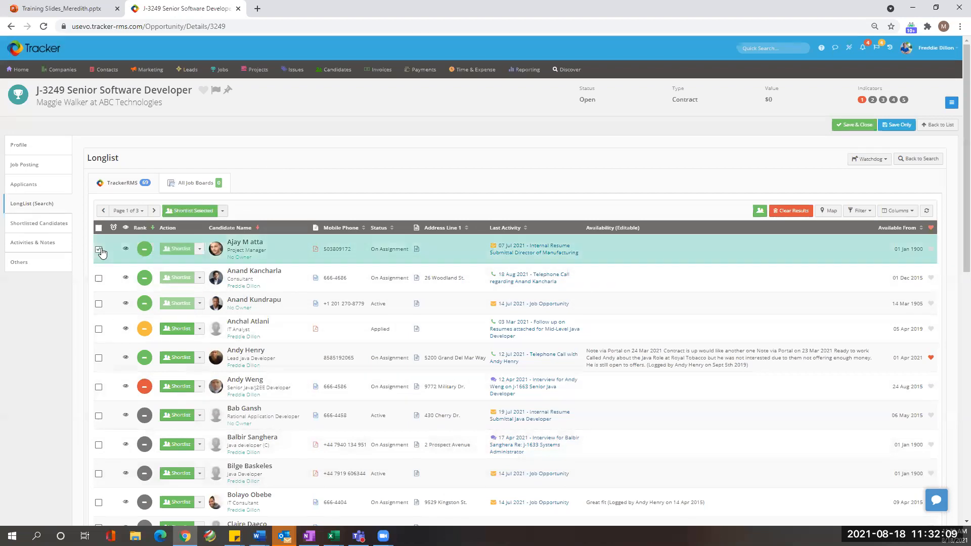
{"action": "left_click", "coordinate": [99, 280]}
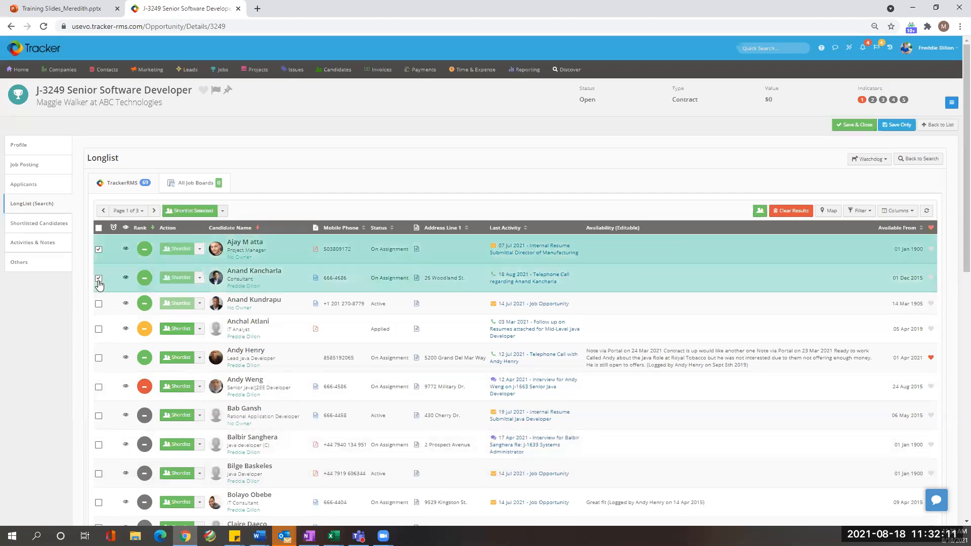
{"action": "left_click", "coordinate": [98, 305]}
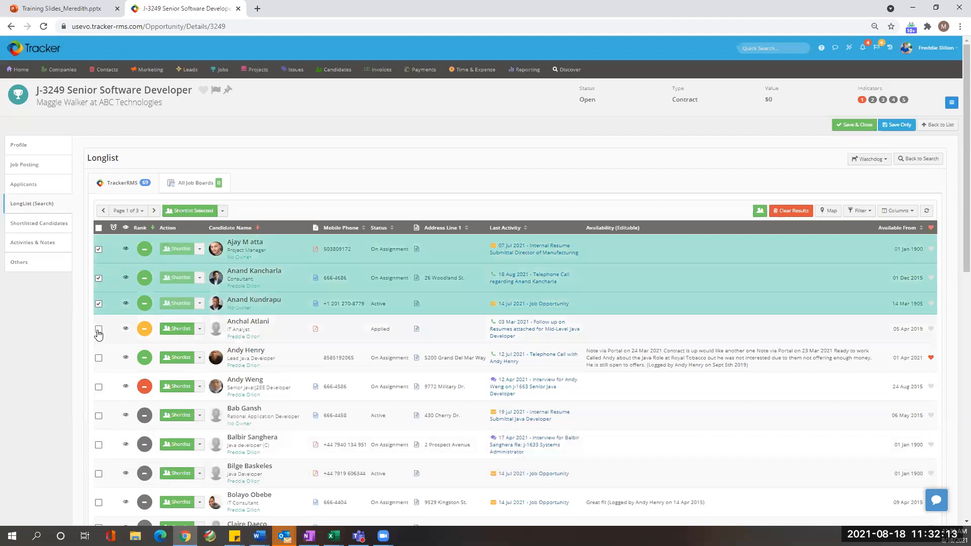
{"action": "left_click", "coordinate": [99, 329]}
{"action": "left_click", "coordinate": [222, 211]}
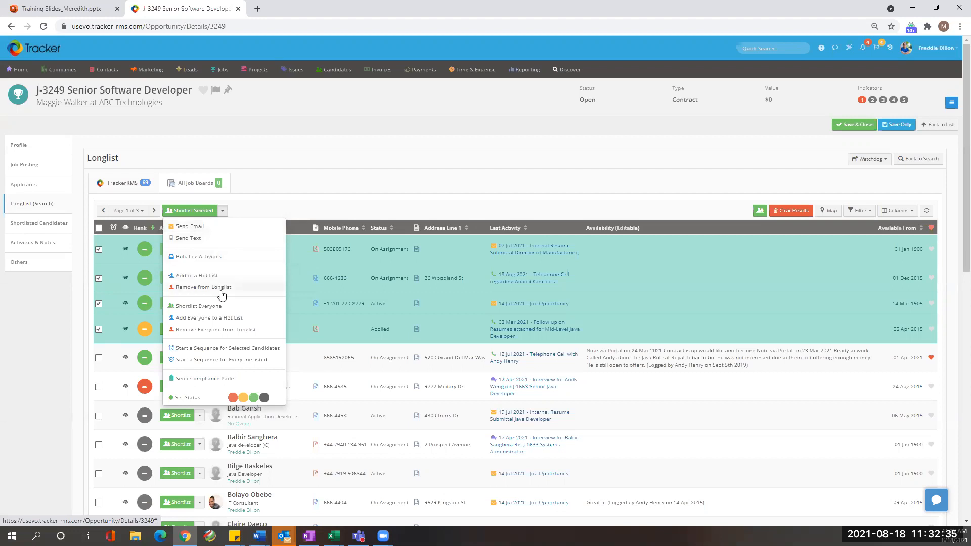
{"action": "scroll", "coordinate": [221, 294], "scroll_direction": "down", "scroll_amount": 1}
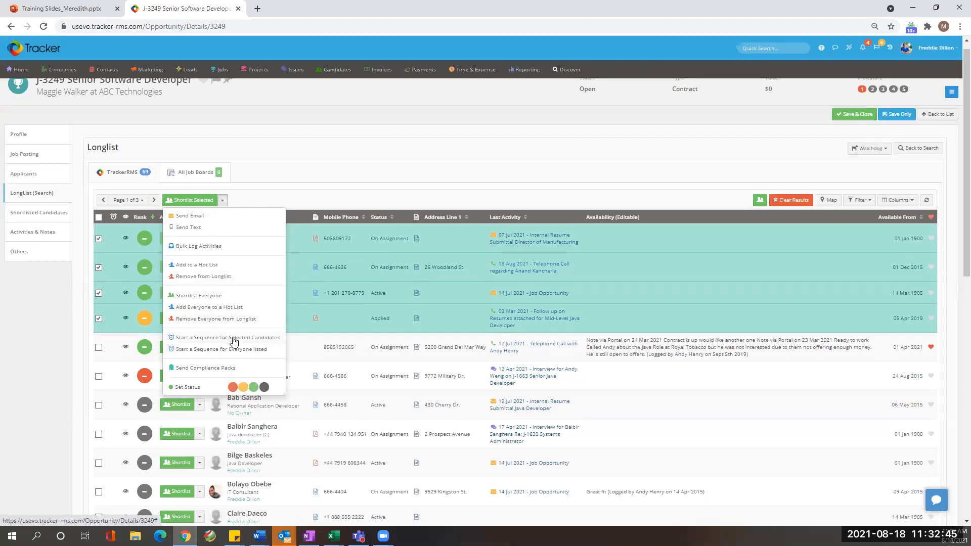
{"action": "left_click", "coordinate": [379, 169]}
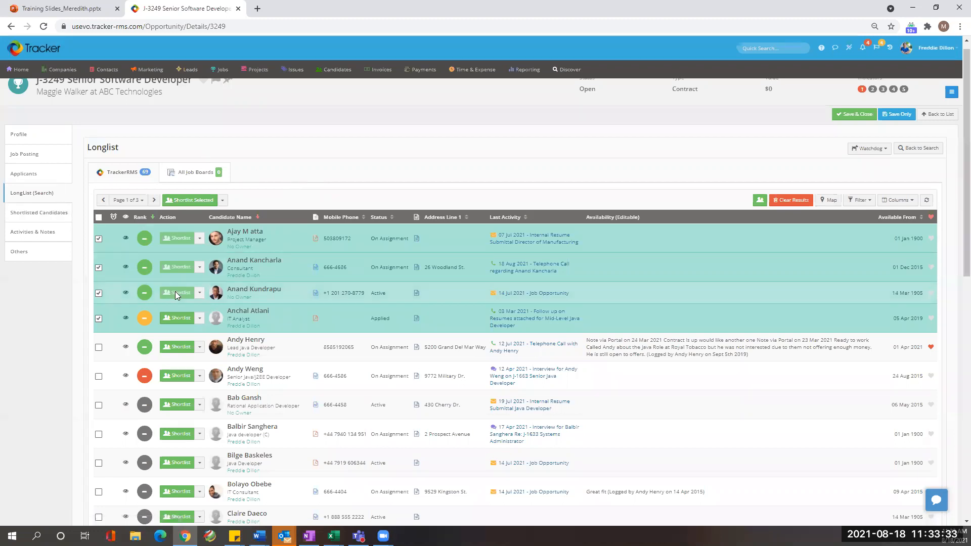
Step: Shortlist the fourth and fifth candidates in the longlist and open the job's shortlisted candidates
{"action": "left_click", "coordinate": [173, 318]}
{"action": "left_click", "coordinate": [177, 347]}
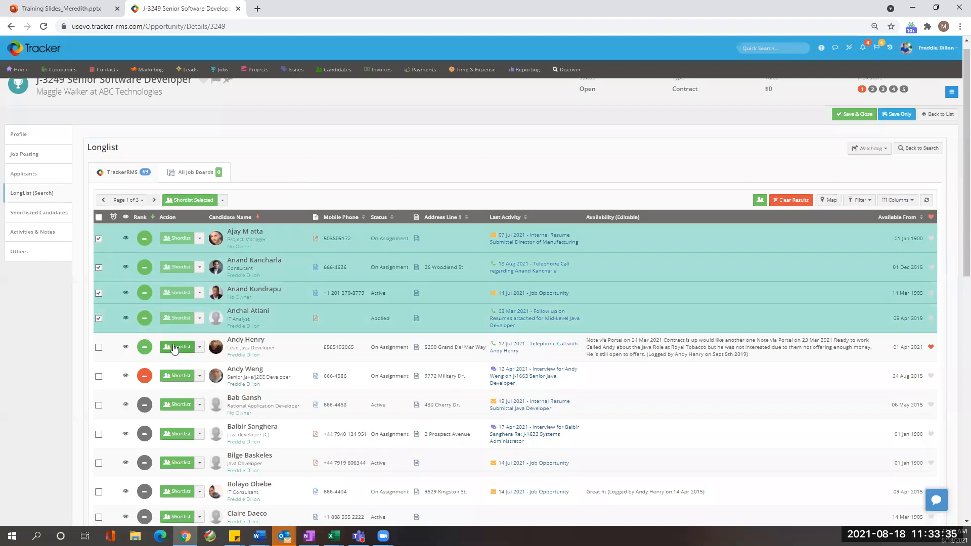
{"action": "left_click", "coordinate": [51, 213]}
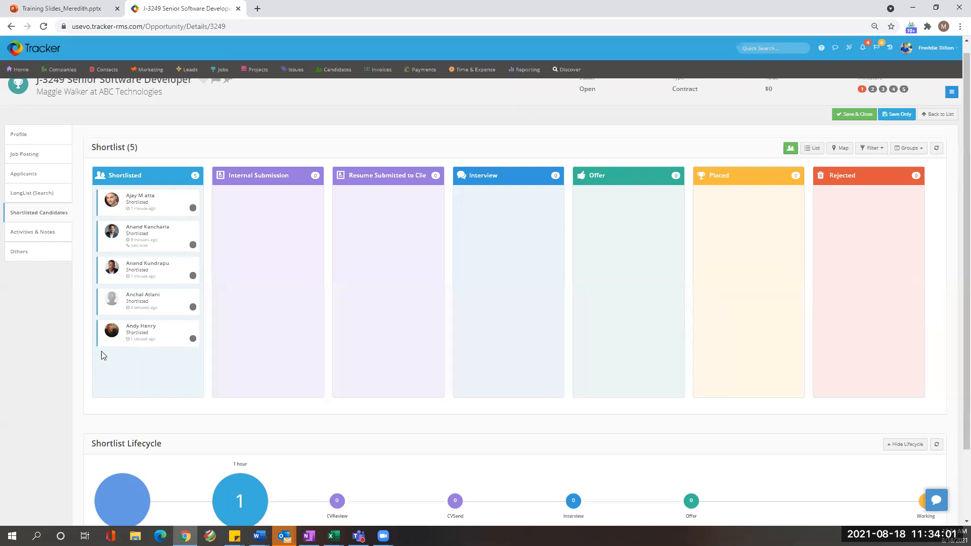
Step: Examine the shortlisted candidate cards and the selection of groups for the board, leaving the groups as they are
{"action": "mouse_move", "coordinate": [154, 266]}
{"action": "mouse_move", "coordinate": [154, 336]}
{"action": "left_click", "coordinate": [898, 152]}
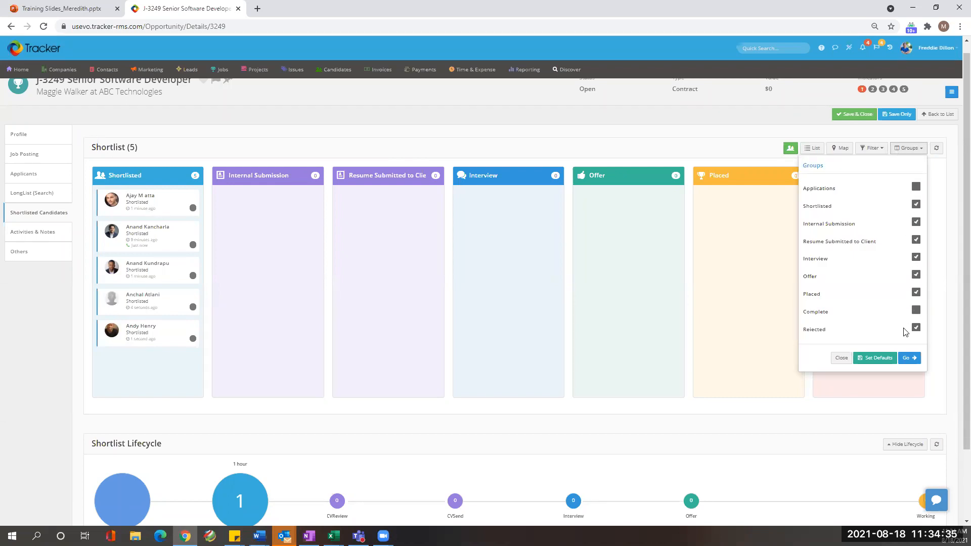
{"action": "left_click", "coordinate": [843, 359]}
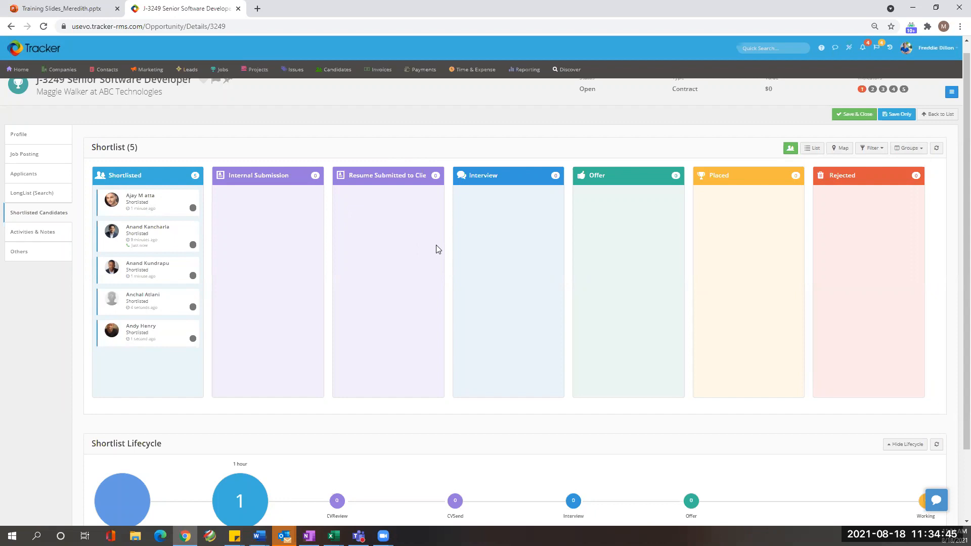
Step: Show the shortlist as a list and review the available list columns without changing them
{"action": "left_click", "coordinate": [808, 149]}
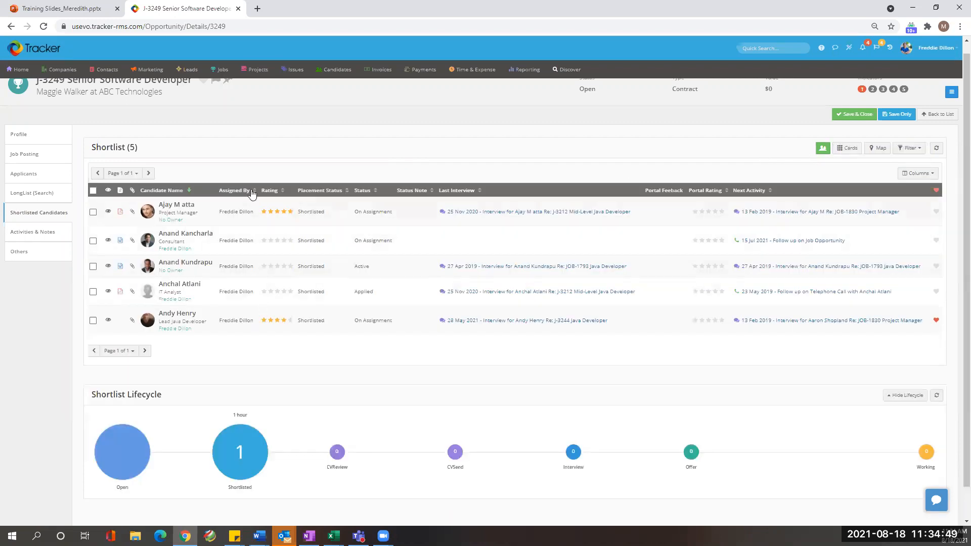
{"action": "left_click", "coordinate": [920, 178]}
{"action": "scroll", "coordinate": [919, 337], "scroll_direction": "down", "scroll_amount": 1}
{"action": "scroll", "coordinate": [919, 338], "scroll_direction": "down", "scroll_amount": 5}
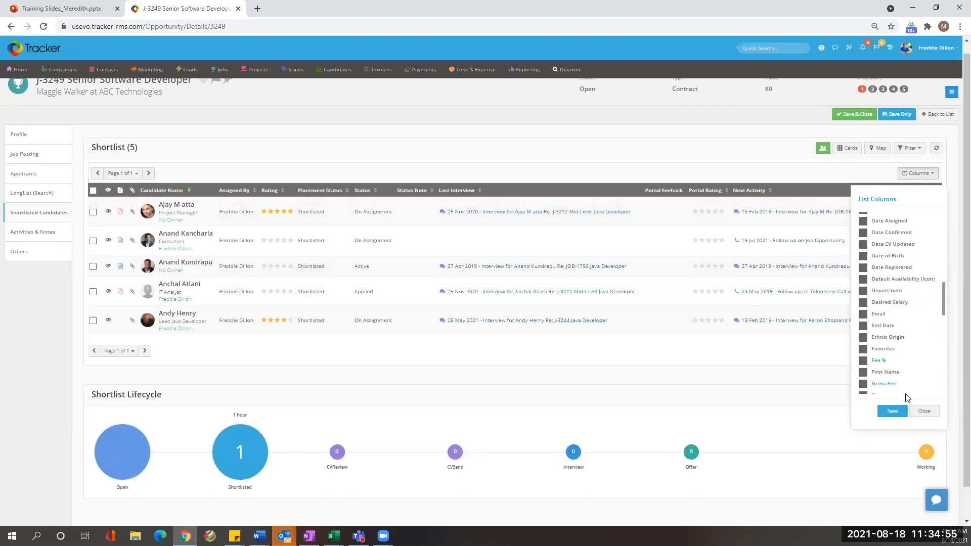
{"action": "left_click", "coordinate": [921, 412]}
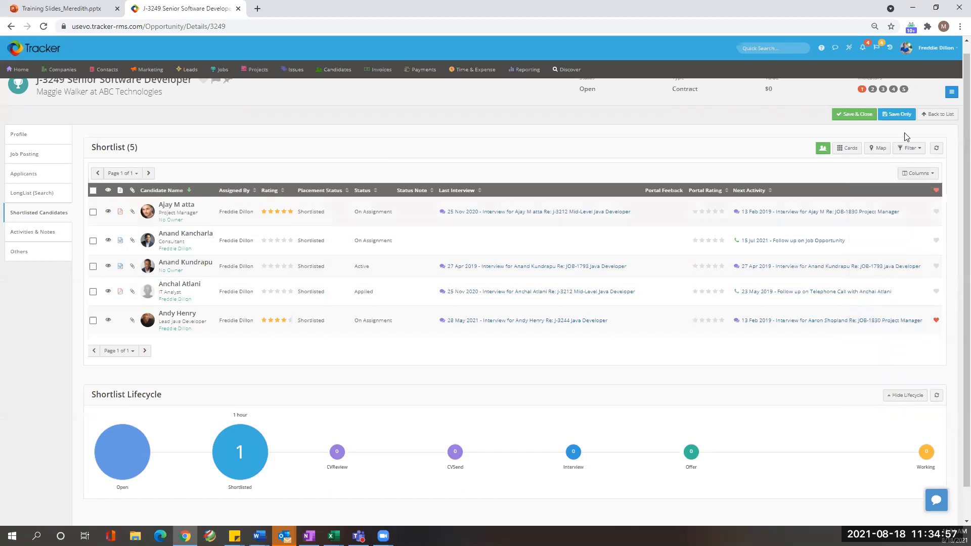
Step: Show the shortlist as cards and review the actions available for the first shortlisted candidate, including the activity logging options
{"action": "left_click", "coordinate": [850, 148]}
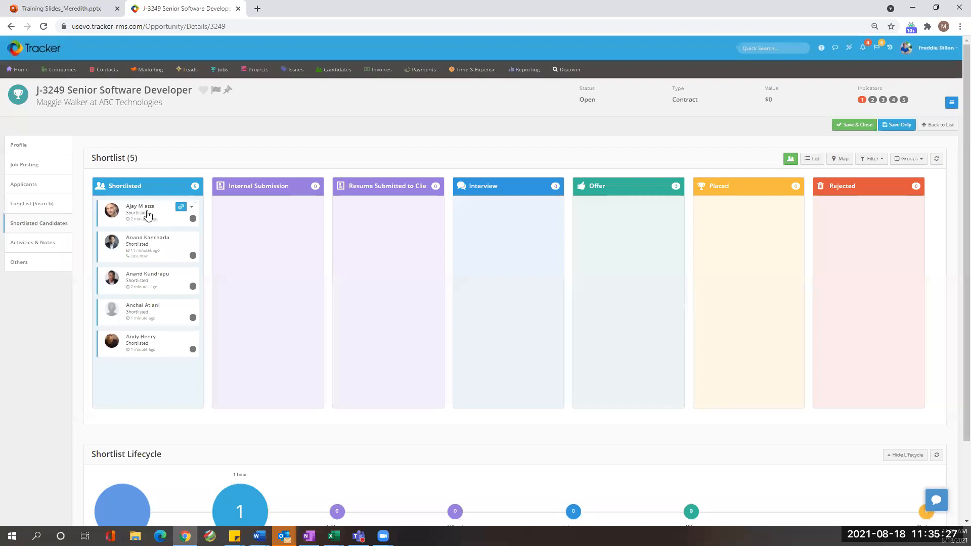
{"action": "left_click", "coordinate": [191, 209]}
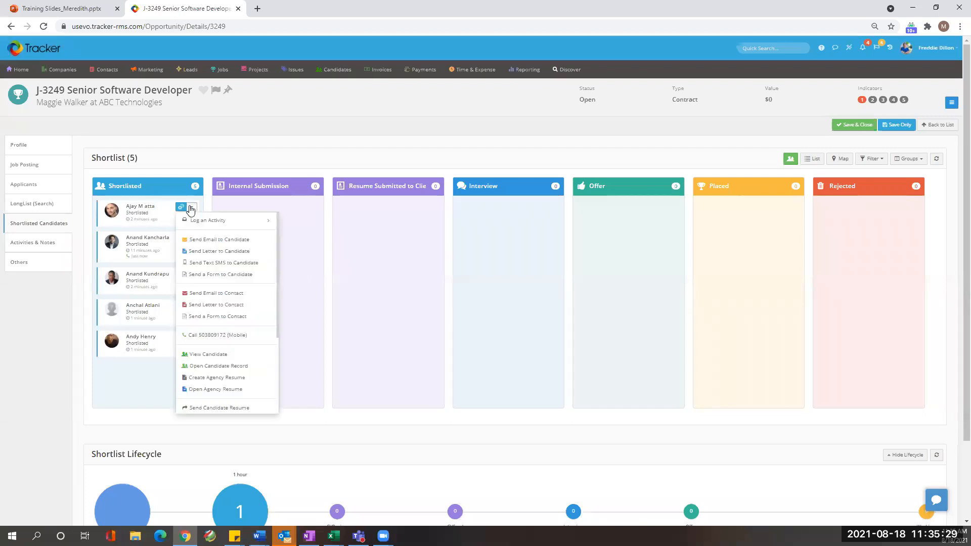
{"action": "scroll", "coordinate": [202, 263], "scroll_direction": "down", "scroll_amount": 5}
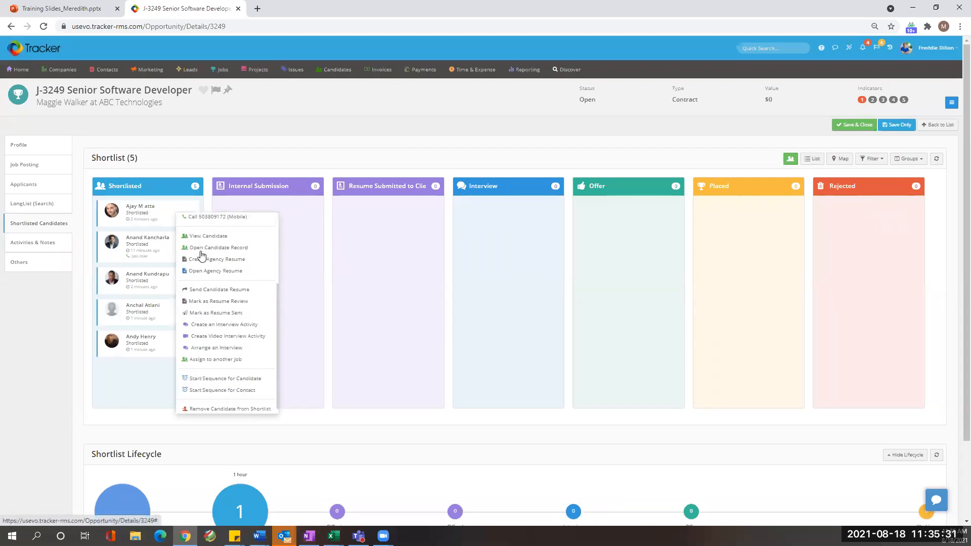
{"action": "scroll", "coordinate": [221, 191], "scroll_direction": "up", "scroll_amount": 5}
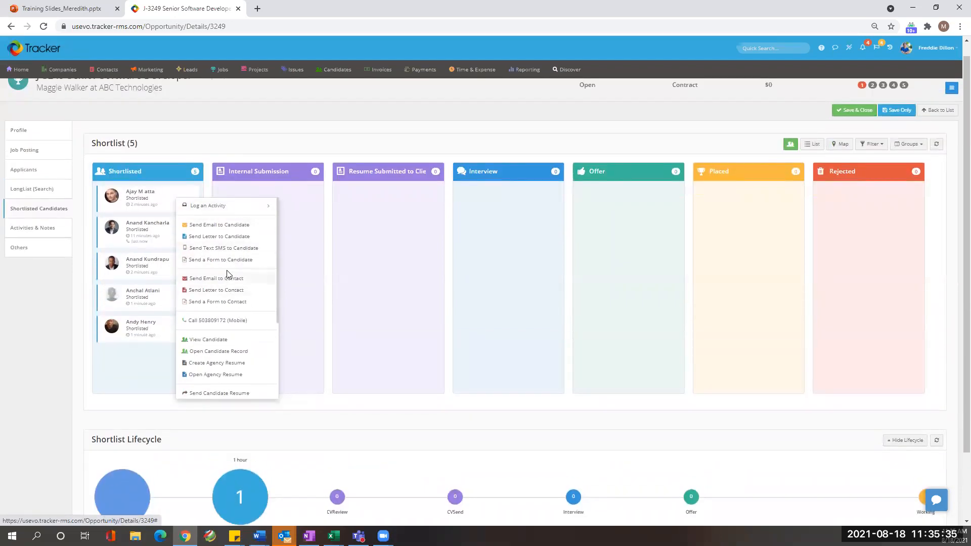
{"action": "left_click", "coordinate": [237, 208]}
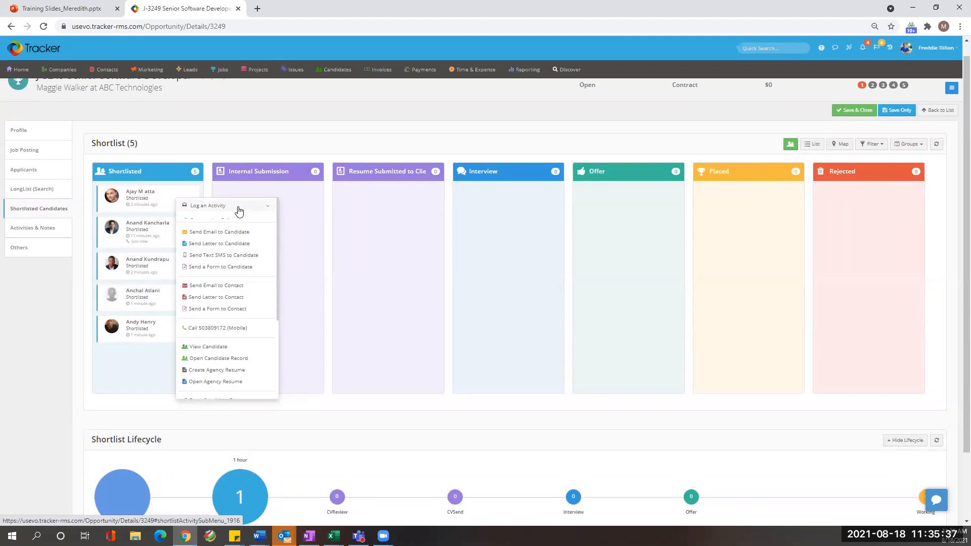
{"action": "left_click", "coordinate": [228, 206]}
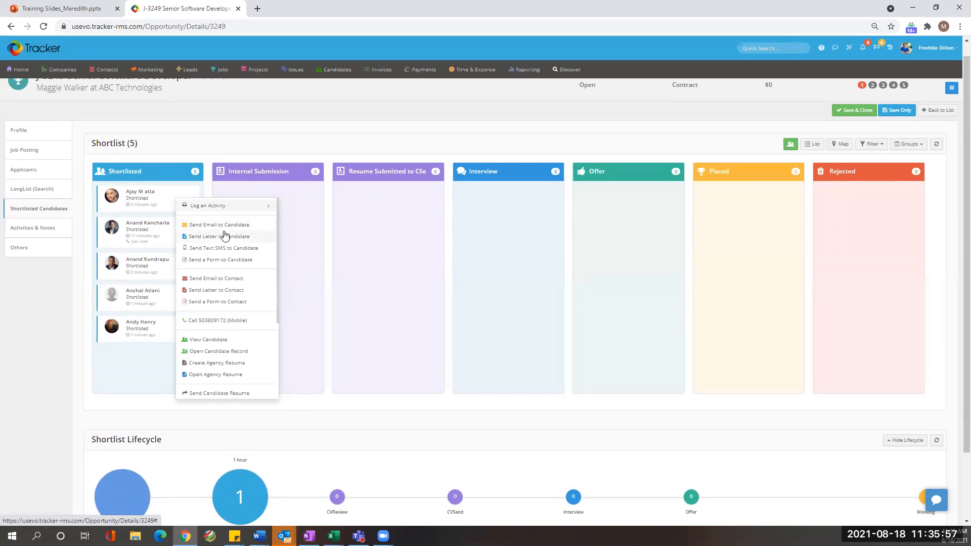
{"action": "scroll", "coordinate": [225, 250], "scroll_direction": "down", "scroll_amount": 1}
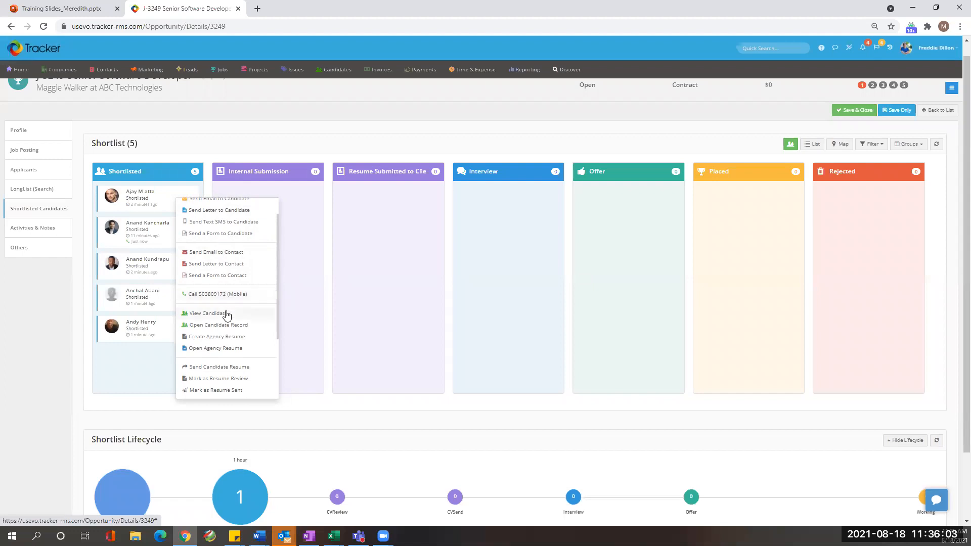
{"action": "scroll", "coordinate": [240, 323], "scroll_direction": "down", "scroll_amount": 1}
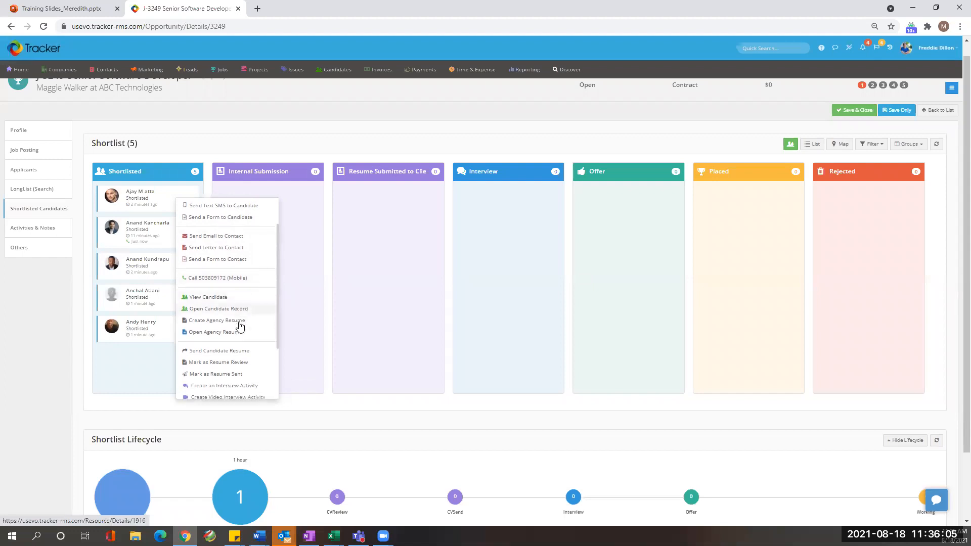
{"action": "scroll", "coordinate": [247, 328], "scroll_direction": "down", "scroll_amount": 1}
{"action": "scroll", "coordinate": [246, 328], "scroll_direction": "down", "scroll_amount": 4}
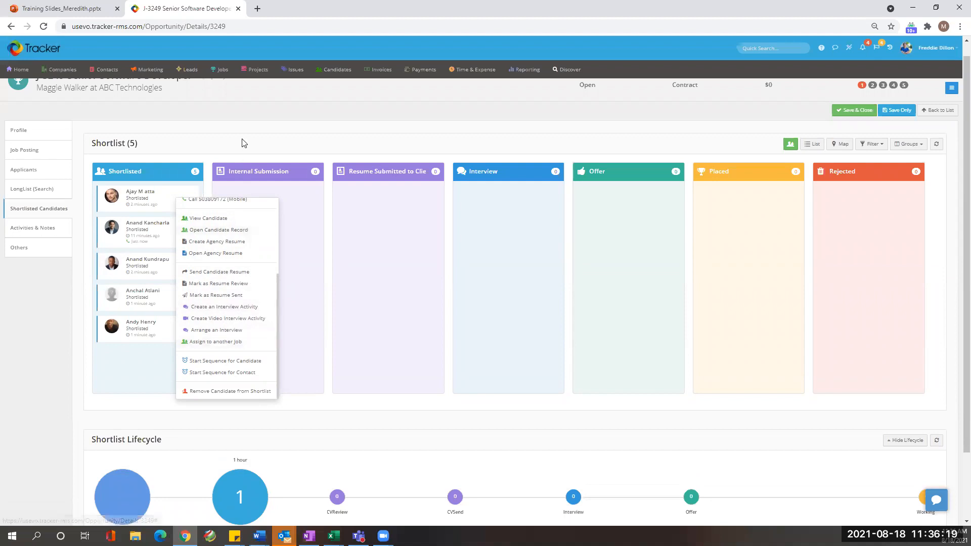
{"action": "left_click", "coordinate": [125, 172]}
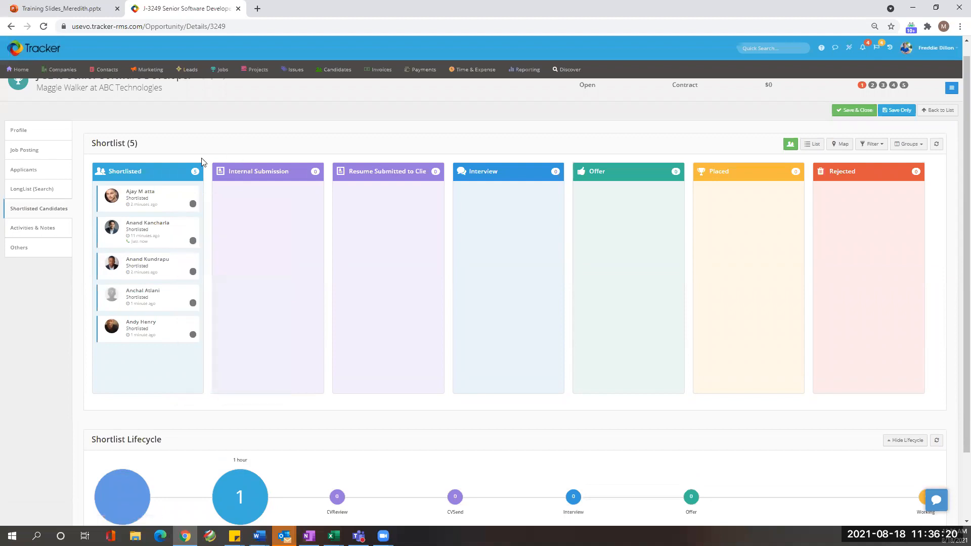
Step: Open the first candidate's placement record, look through its Financials, Activities and Placement Details sections, and close it
{"action": "left_click", "coordinate": [181, 195]}
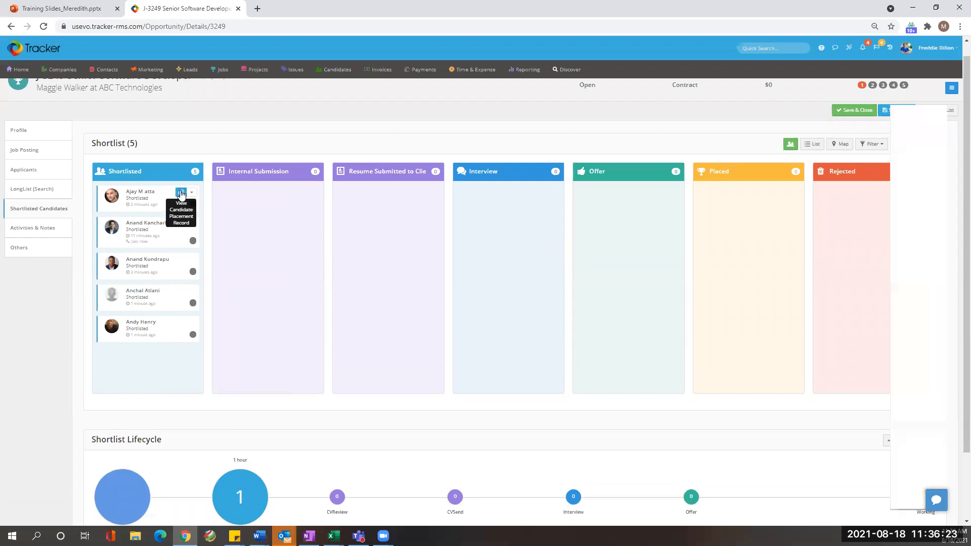
{"action": "left_click", "coordinate": [338, 183]}
{"action": "left_click", "coordinate": [337, 200]}
{"action": "left_click", "coordinate": [347, 162]}
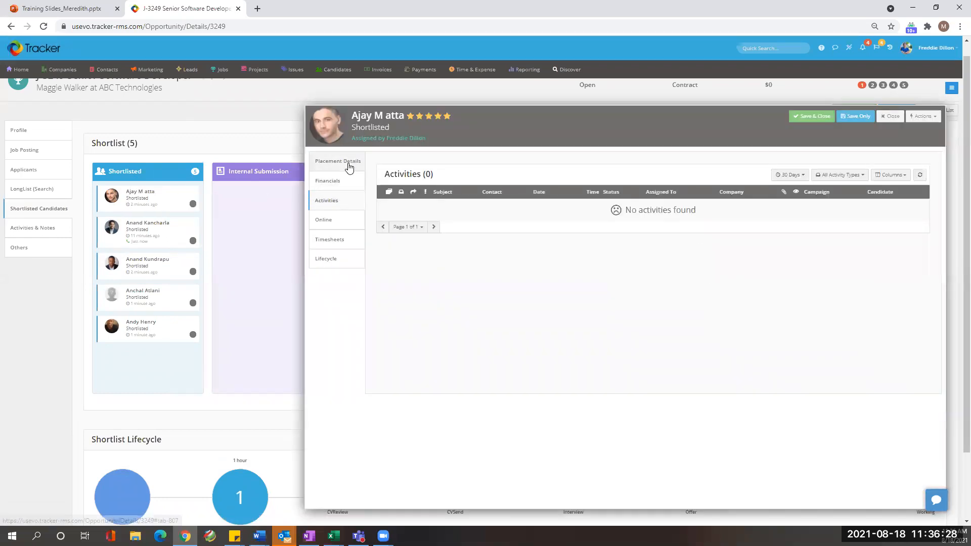
{"action": "left_click", "coordinate": [893, 116]}
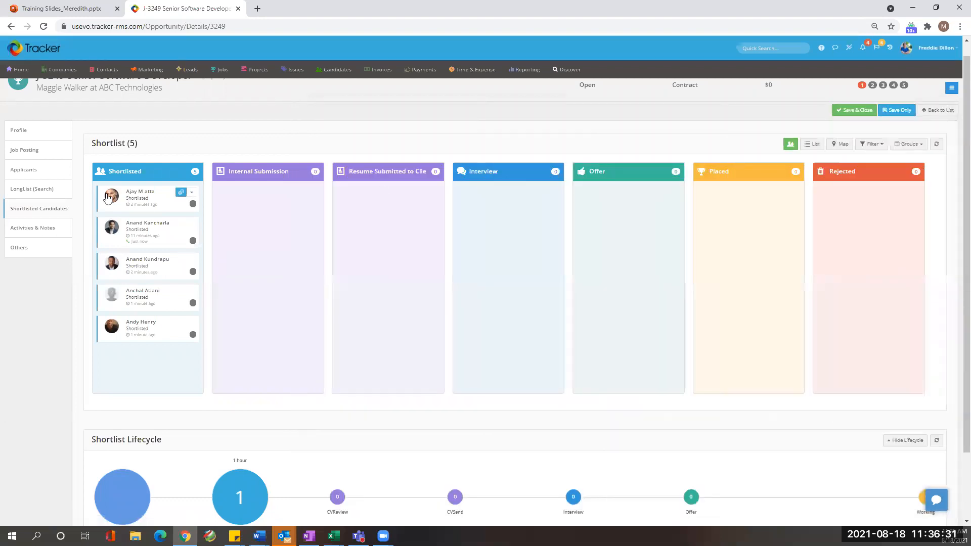
{"action": "mouse_move", "coordinate": [178, 206]}
{"action": "scroll", "coordinate": [178, 205], "scroll_direction": "up", "scroll_amount": 1}
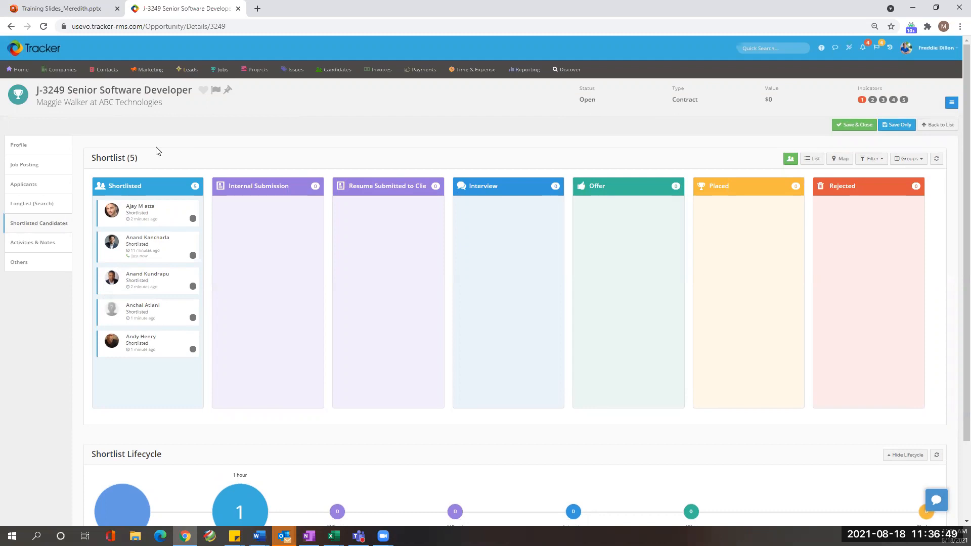
Step: Select the first three candidates in the Shortlisted group and start sending their candidate resumes
{"action": "mouse_move", "coordinate": [112, 216]}
{"action": "left_click", "coordinate": [111, 213]}
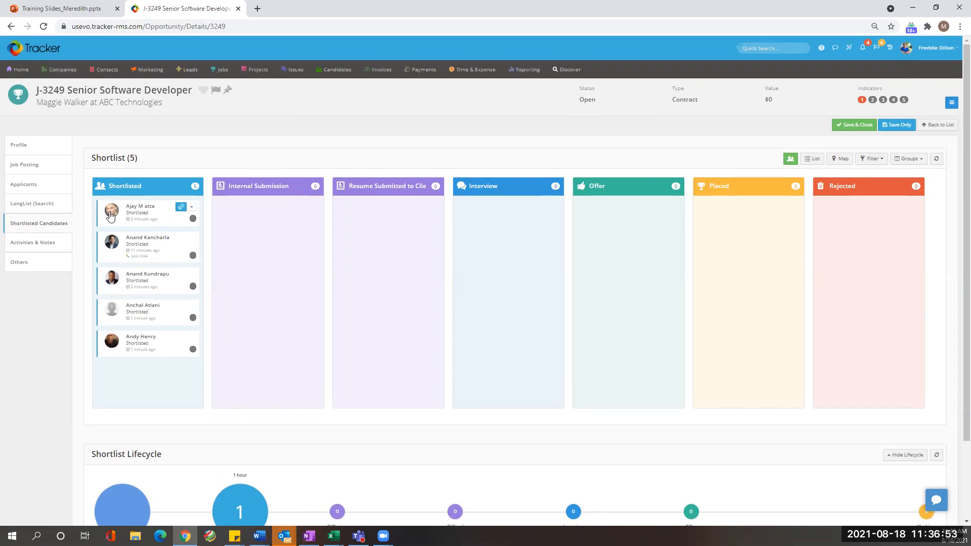
{"action": "left_click", "coordinate": [111, 277]}
{"action": "left_click", "coordinate": [112, 245]}
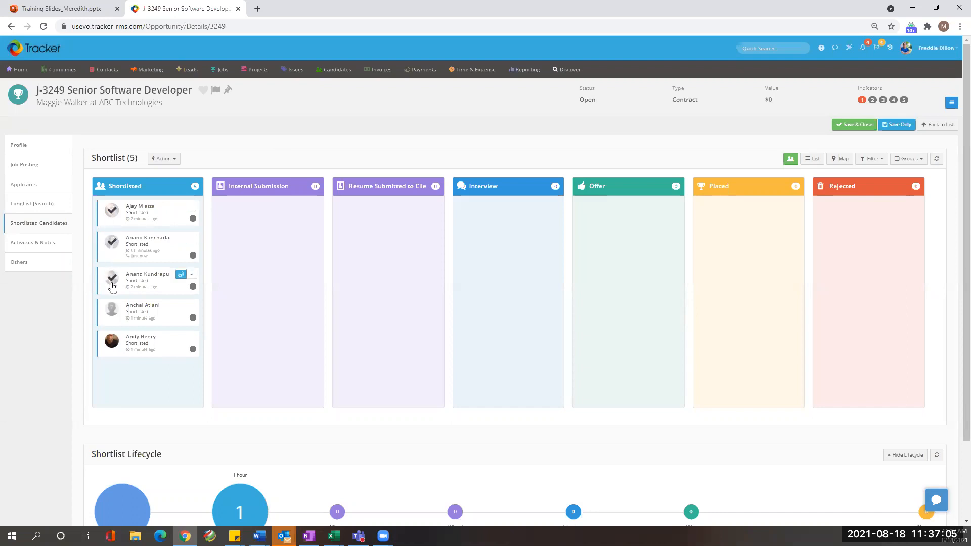
{"action": "left_click", "coordinate": [163, 159]}
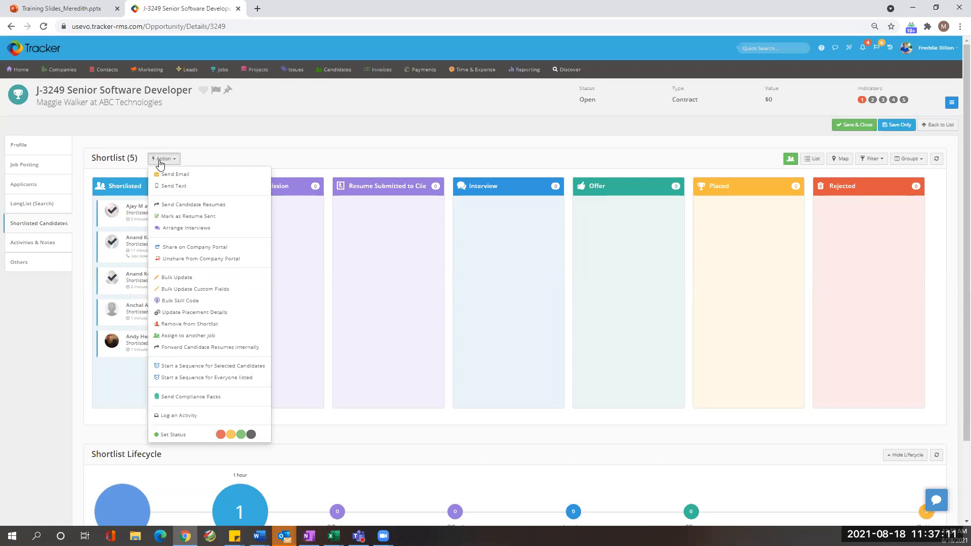
{"action": "left_click", "coordinate": [196, 207]}
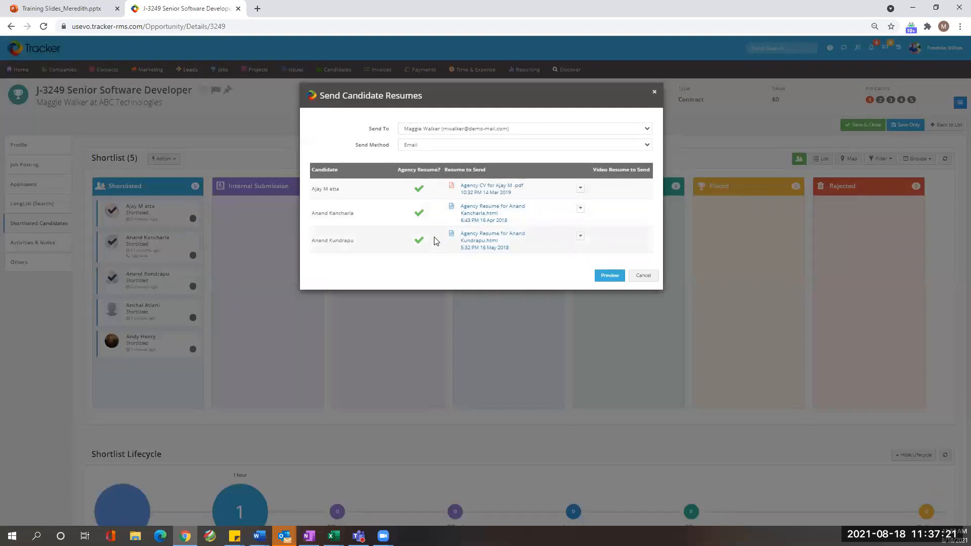
Step: Address the resumes to the internal user, keep Email as the send method and the agency resumes attached, and preview the email
{"action": "left_click", "coordinate": [412, 131]}
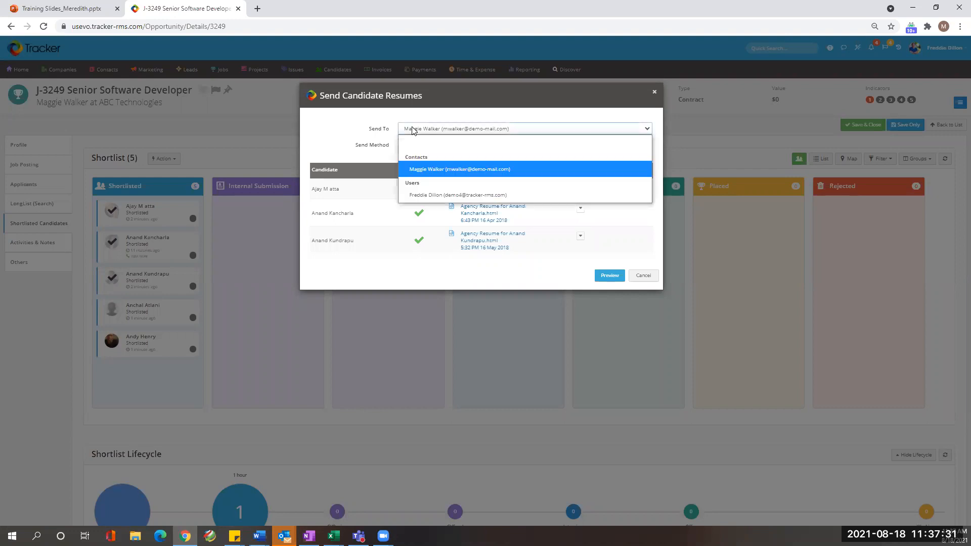
{"action": "left_click", "coordinate": [419, 196]}
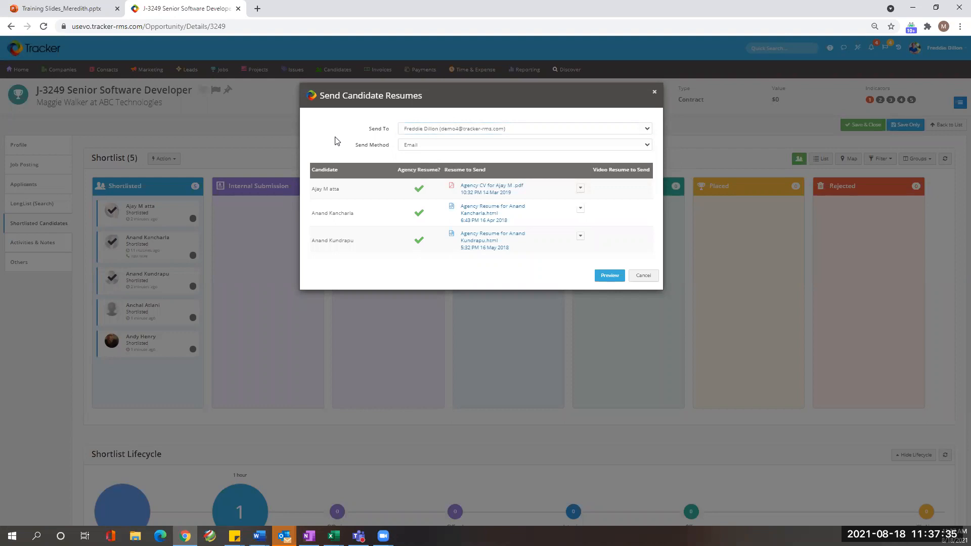
{"action": "left_click", "coordinate": [425, 144]}
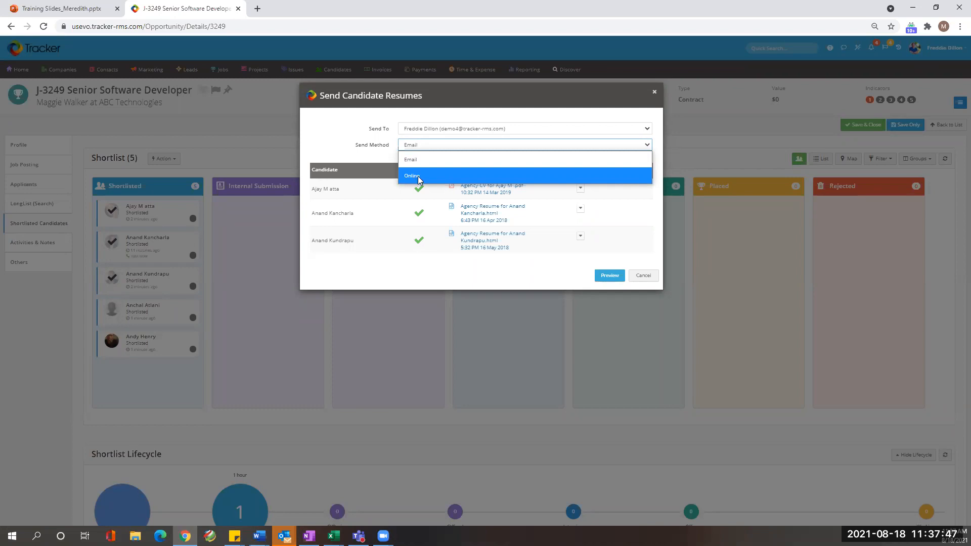
{"action": "left_click", "coordinate": [417, 161]}
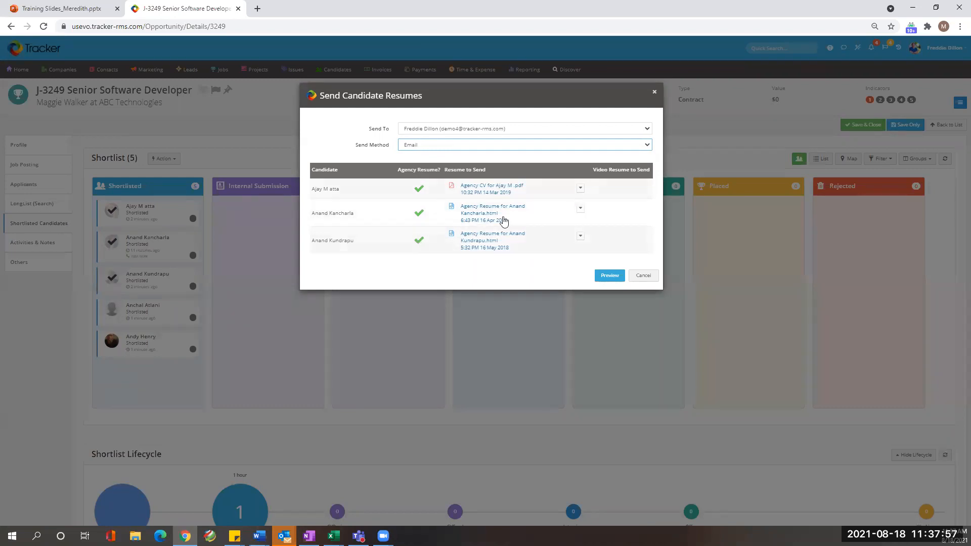
{"action": "left_click", "coordinate": [581, 189]}
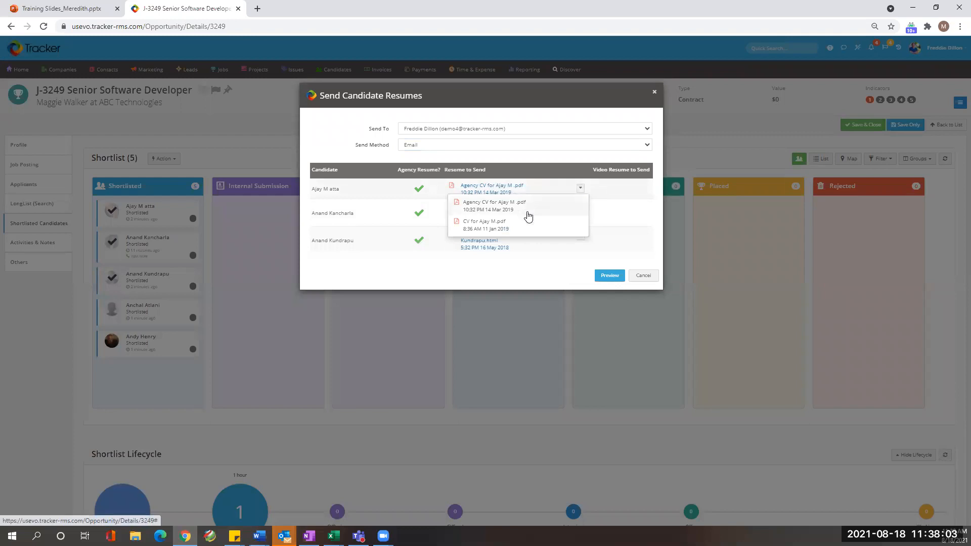
{"action": "left_click", "coordinate": [558, 159]}
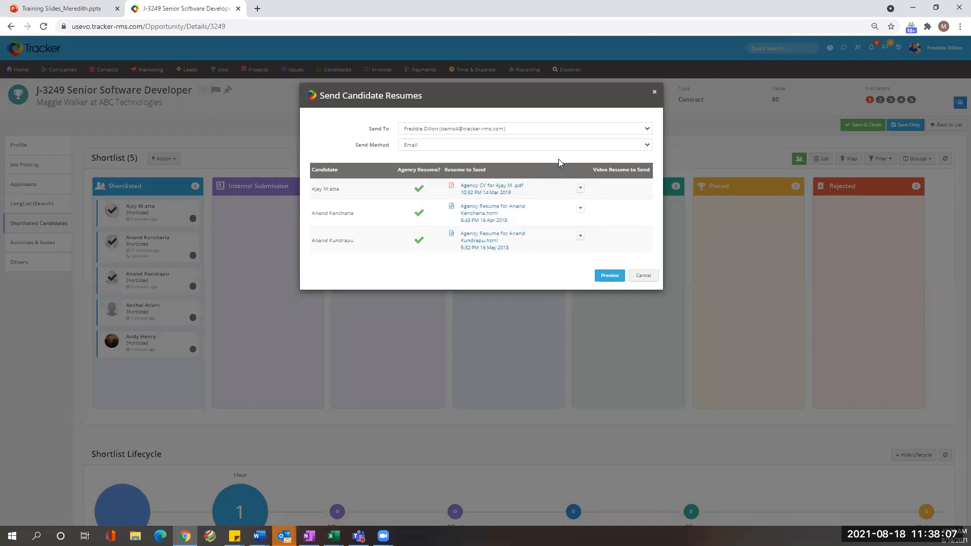
{"action": "left_click", "coordinate": [609, 276]}
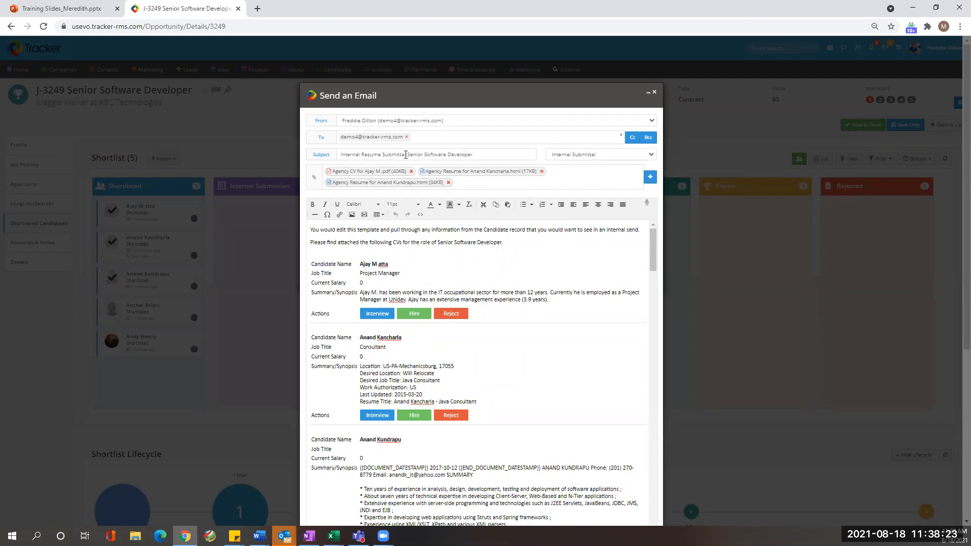
Step: Review the internal resume submittal email and send it with the placement status update to CV Review enabled
{"action": "scroll", "coordinate": [456, 227], "scroll_direction": "down", "scroll_amount": 2}
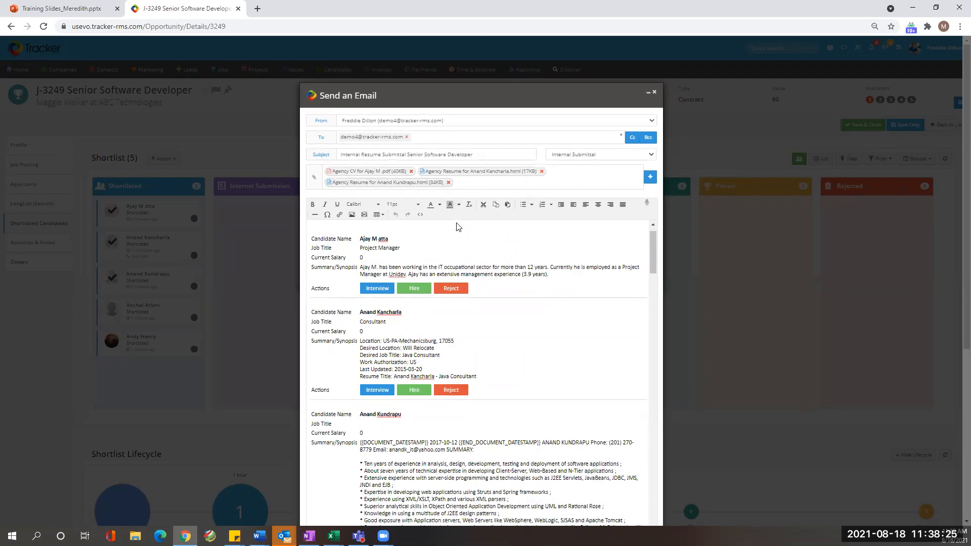
{"action": "scroll", "coordinate": [460, 311], "scroll_direction": "up", "scroll_amount": 2}
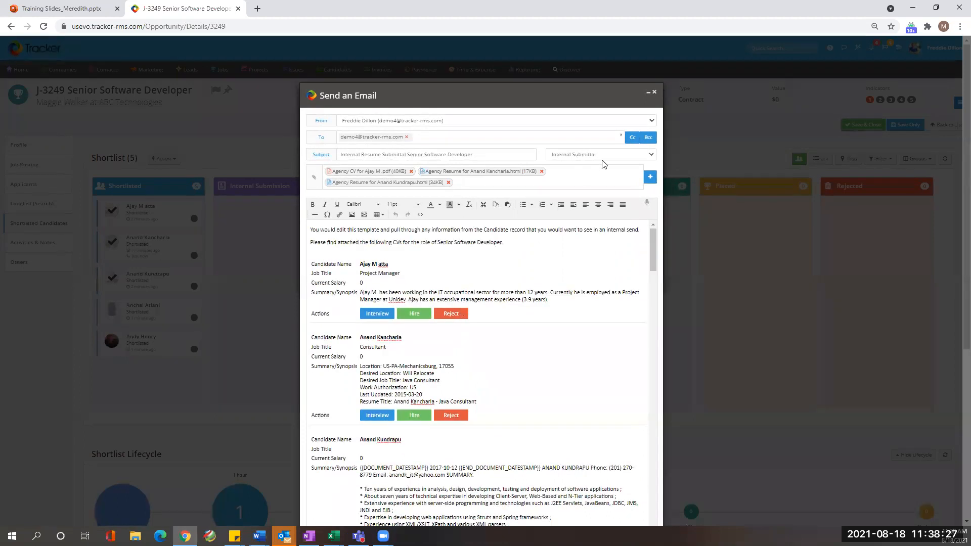
{"action": "scroll", "coordinate": [603, 163], "scroll_direction": "down", "scroll_amount": 2}
{"action": "scroll", "coordinate": [466, 199], "scroll_direction": "down", "scroll_amount": 1}
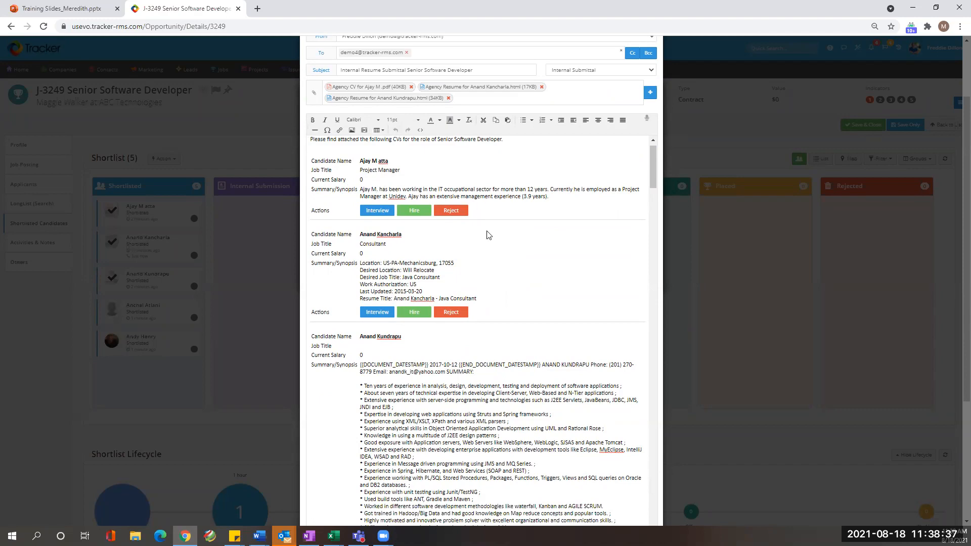
{"action": "scroll", "coordinate": [487, 231], "scroll_direction": "down", "scroll_amount": 2}
{"action": "scroll", "coordinate": [488, 231], "scroll_direction": "up", "scroll_amount": 1}
{"action": "scroll", "coordinate": [488, 231], "scroll_direction": "down", "scroll_amount": 20}
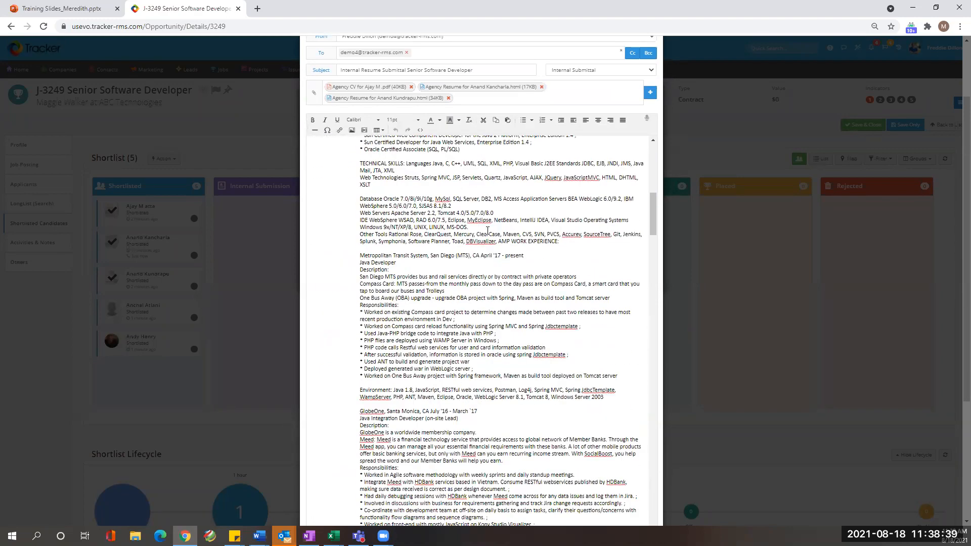
{"action": "scroll", "coordinate": [488, 231], "scroll_direction": "down", "scroll_amount": 20}
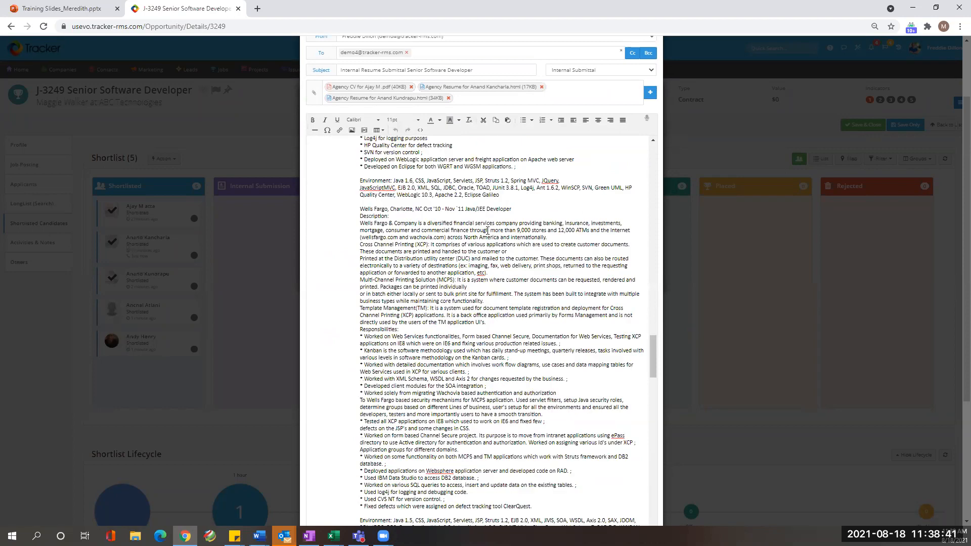
{"action": "scroll", "coordinate": [489, 269], "scroll_direction": "down", "scroll_amount": 15}
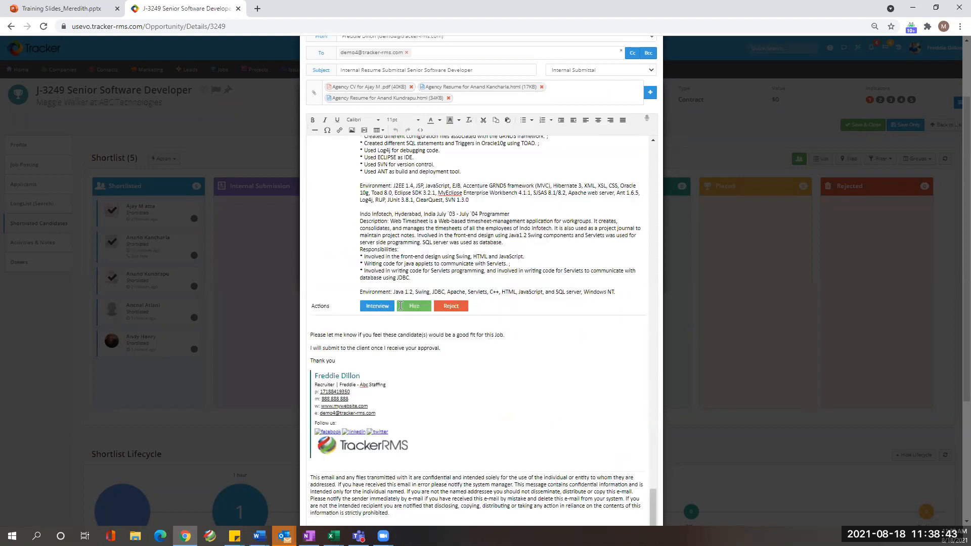
{"action": "scroll", "coordinate": [472, 319], "scroll_direction": "down", "scroll_amount": 5}
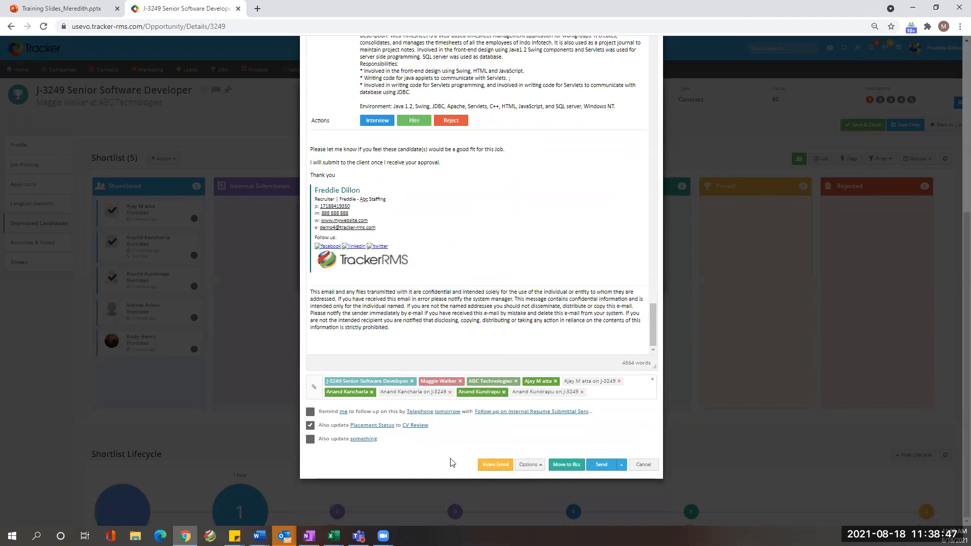
{"action": "left_click", "coordinate": [596, 468]}
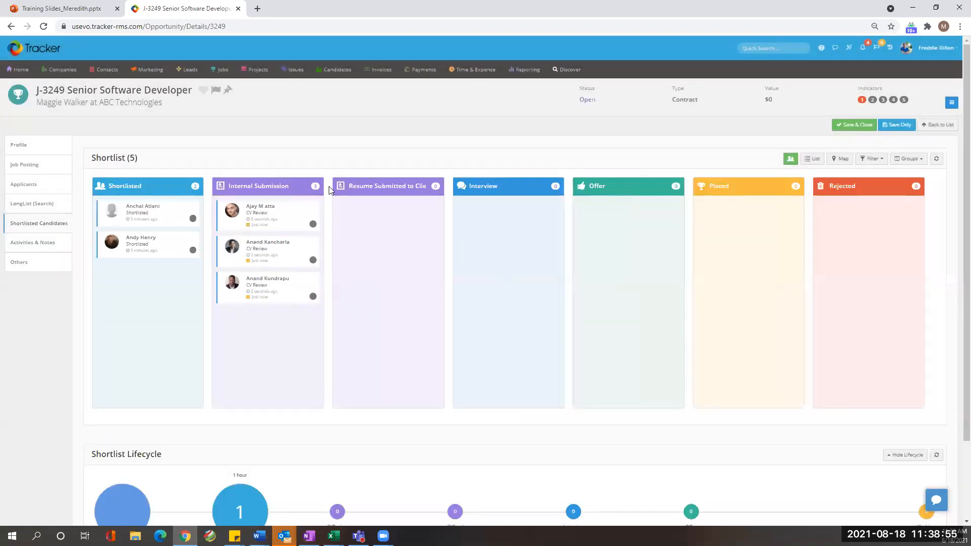
Step: Select all three candidates in the Internal Submission column and preview the email sending their agency resumes to the client contact
{"action": "left_click", "coordinate": [232, 210]}
{"action": "left_click", "coordinate": [232, 247]}
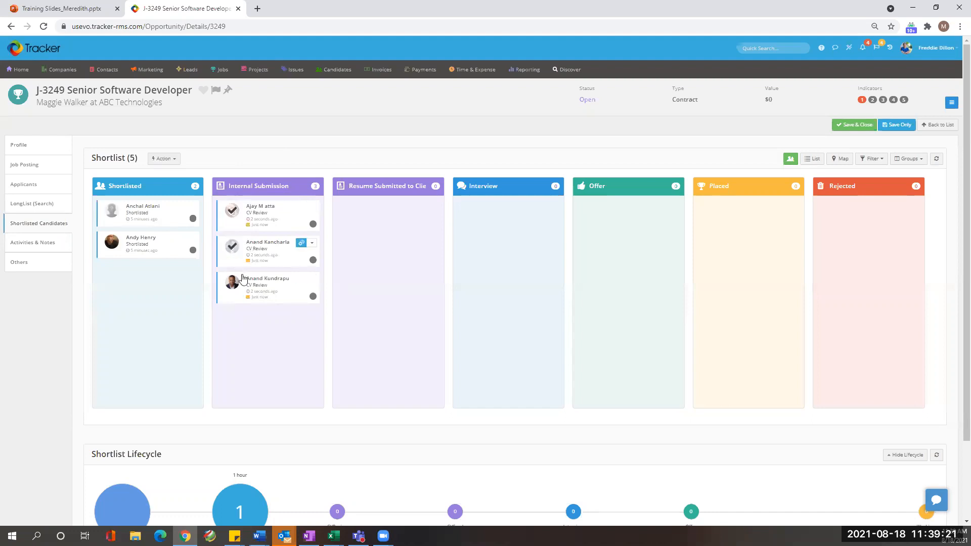
{"action": "mouse_move", "coordinate": [282, 290]}
{"action": "left_mouse_down"}
{"action": "mouse_move", "coordinate": [364, 262]}
{"action": "mouse_move", "coordinate": [276, 303]}
{"action": "left_mouse_up"}
{"action": "mouse_move", "coordinate": [233, 281]}
{"action": "left_click", "coordinate": [233, 280]}
{"action": "left_click", "coordinate": [231, 246]}
{"action": "left_click", "coordinate": [232, 254]}
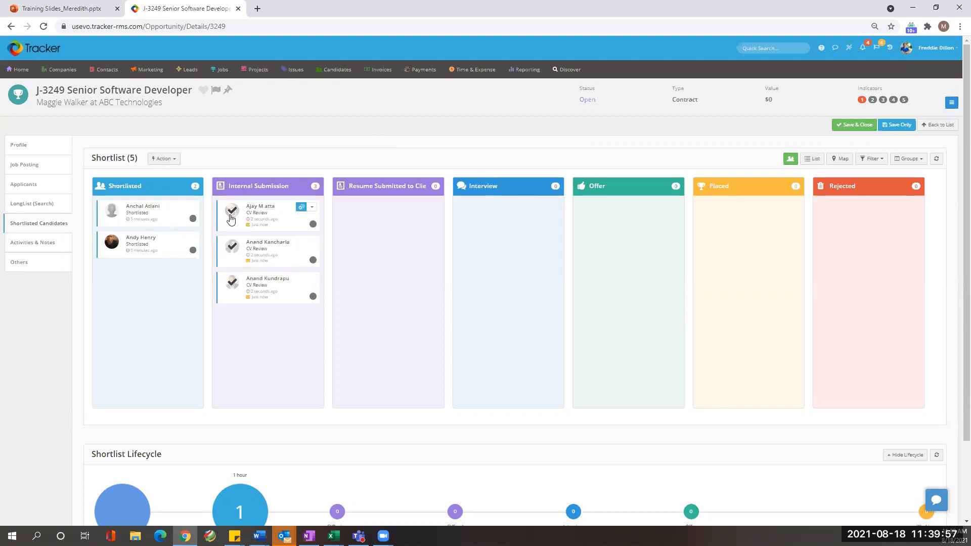
{"action": "left_click", "coordinate": [174, 165]}
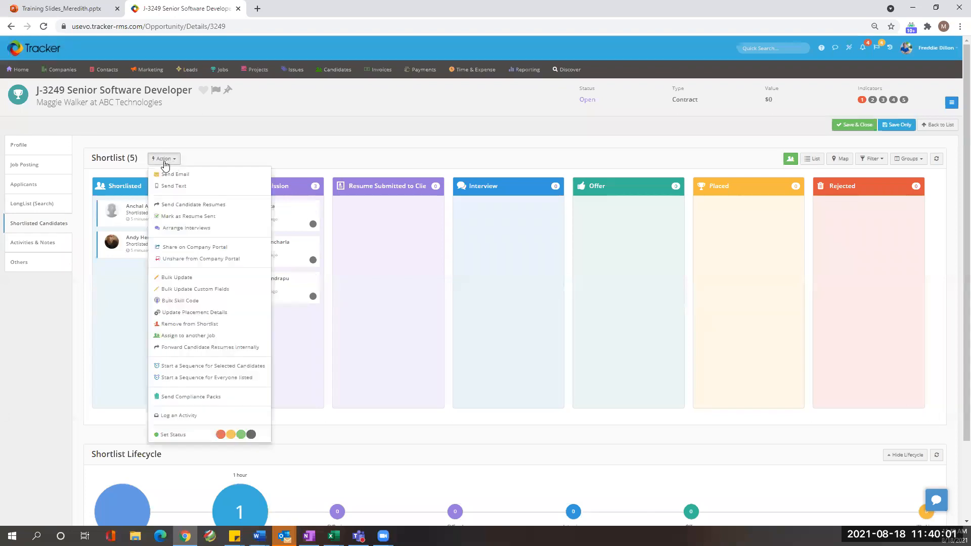
{"action": "left_click", "coordinate": [188, 209]}
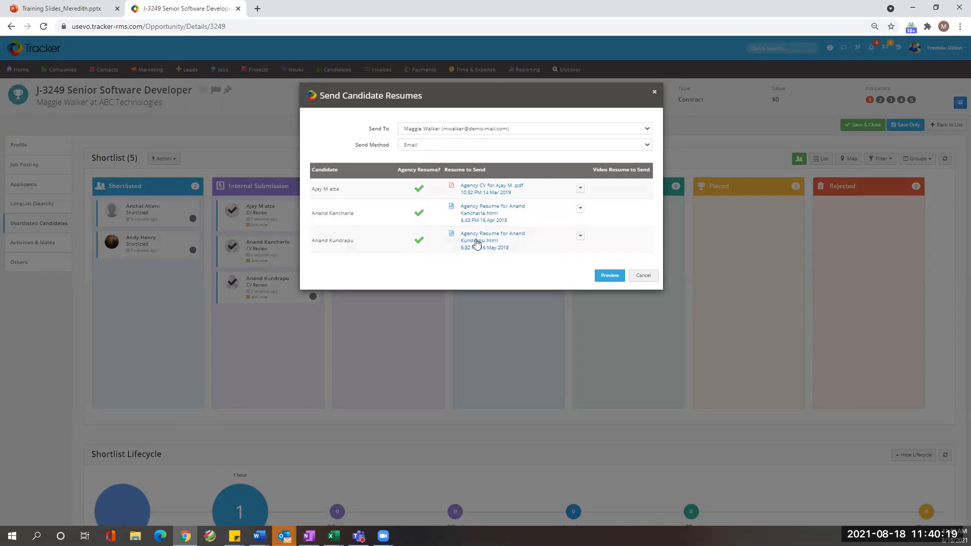
{"action": "left_click", "coordinate": [609, 276]}
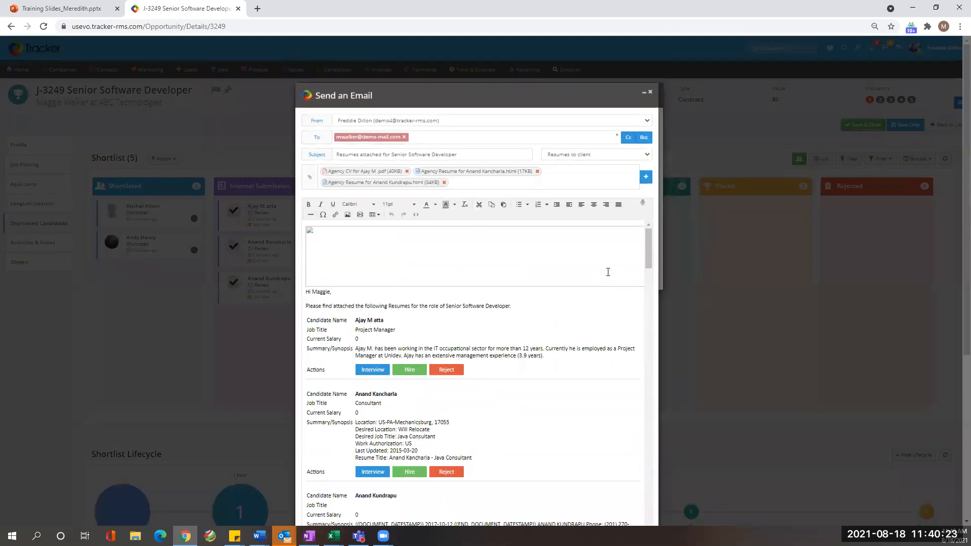
Step: Review the body of the client resume email, including the candidate summaries and the Interview, Hire and Reject actions
{"action": "scroll", "coordinate": [614, 266], "scroll_direction": "down", "scroll_amount": 2}
{"action": "scroll", "coordinate": [618, 262], "scroll_direction": "up", "scroll_amount": 2}
{"action": "scroll", "coordinate": [570, 327], "scroll_direction": "down", "scroll_amount": 1}
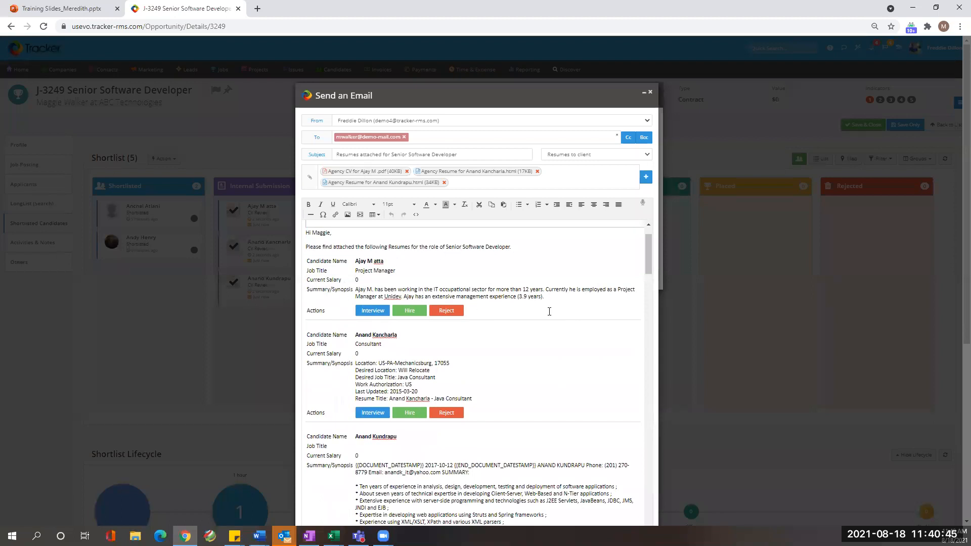
{"action": "scroll", "coordinate": [549, 312], "scroll_direction": "down", "scroll_amount": 2}
{"action": "scroll", "coordinate": [547, 306], "scroll_direction": "up", "scroll_amount": 1}
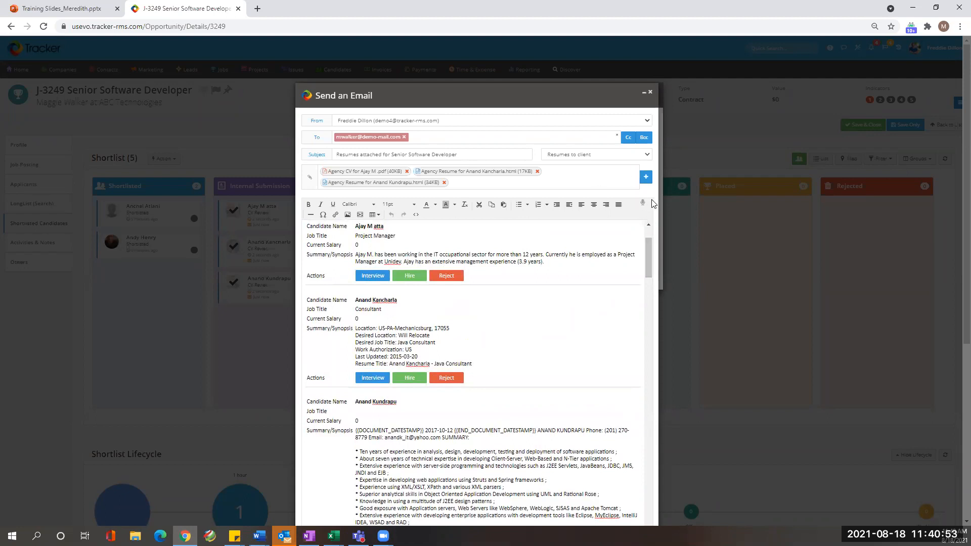
{"action": "scroll", "coordinate": [652, 199], "scroll_direction": "down", "scroll_amount": 3}
{"action": "scroll", "coordinate": [652, 199], "scroll_direction": "up", "scroll_amount": 1}
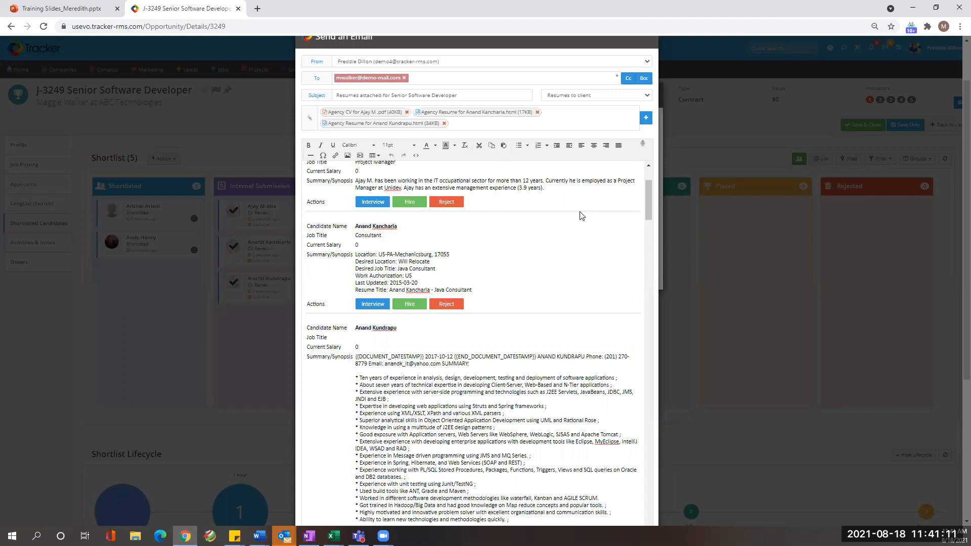
{"action": "scroll", "coordinate": [582, 216], "scroll_direction": "up", "scroll_amount": 2}
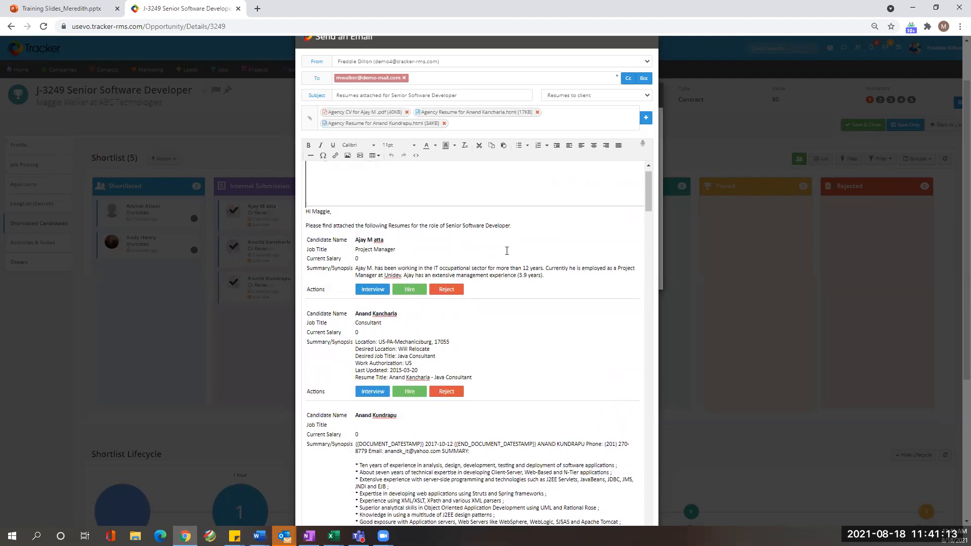
{"action": "scroll", "coordinate": [433, 303], "scroll_direction": "down", "scroll_amount": 1}
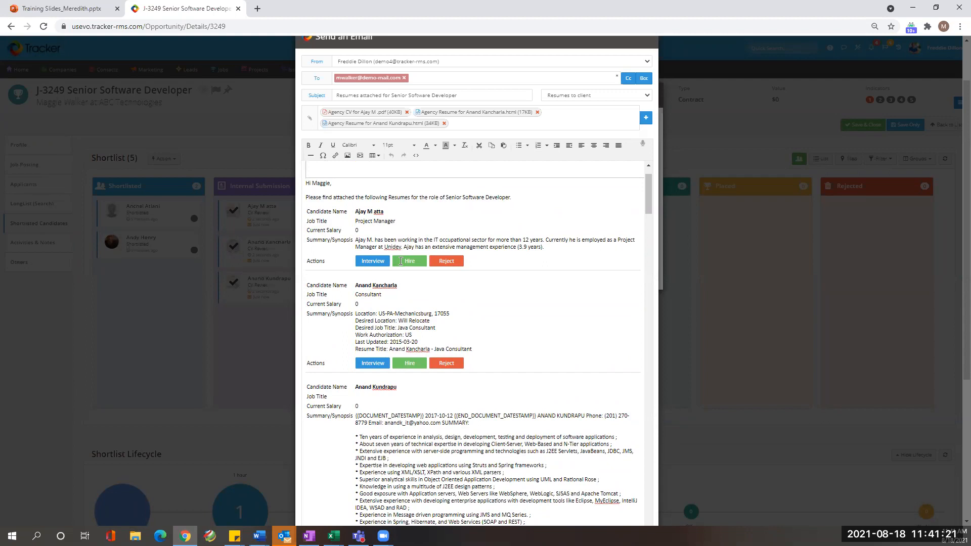
Step: Enable the telephone follow-up reminder for tomorrow and send the email with job and placement status updates to Resume Sent to Client
{"action": "mouse_move", "coordinate": [647, 208]}
{"action": "left_mouse_down"}
{"action": "mouse_move", "coordinate": [685, 299]}
{"action": "mouse_move", "coordinate": [694, 363]}
{"action": "mouse_move", "coordinate": [687, 545]}
{"action": "left_mouse_up"}
{"action": "scroll", "coordinate": [641, 358], "scroll_direction": "down", "scroll_amount": 5}
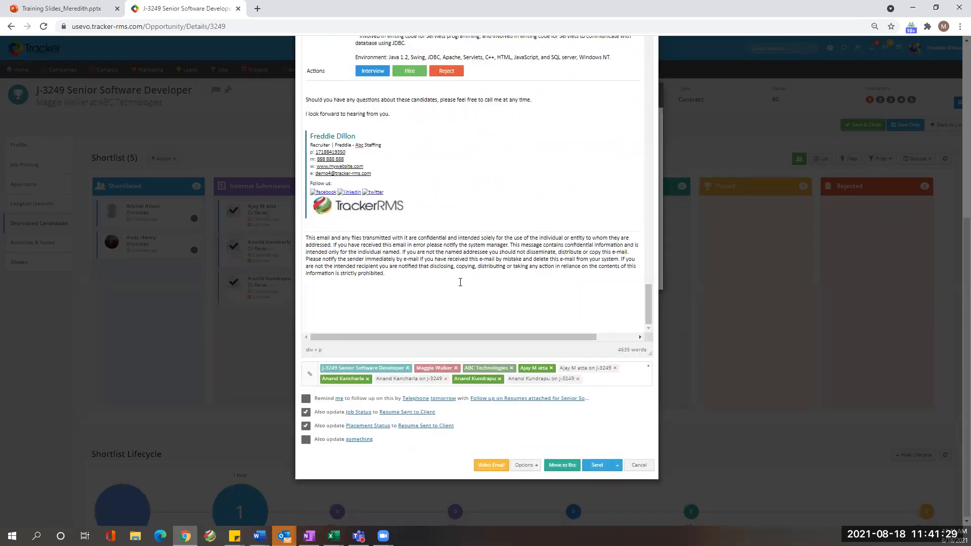
{"action": "left_click", "coordinate": [305, 400]}
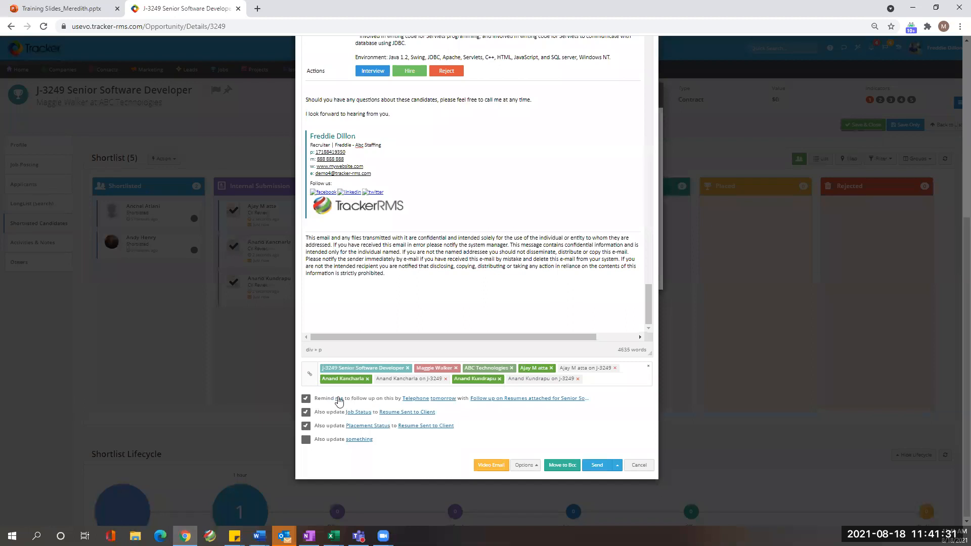
{"action": "left_click", "coordinate": [422, 400]}
{"action": "left_click", "coordinate": [423, 402]}
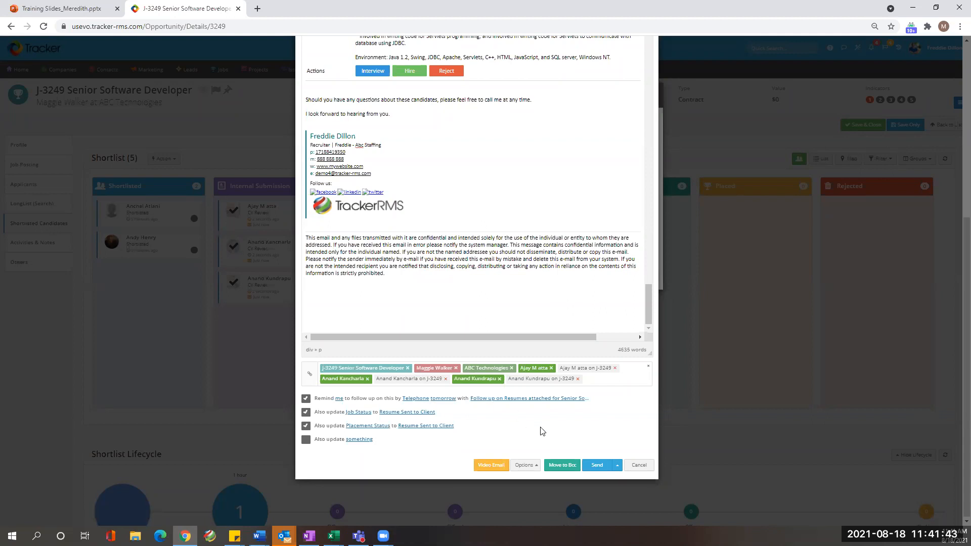
{"action": "left_click", "coordinate": [594, 464]}
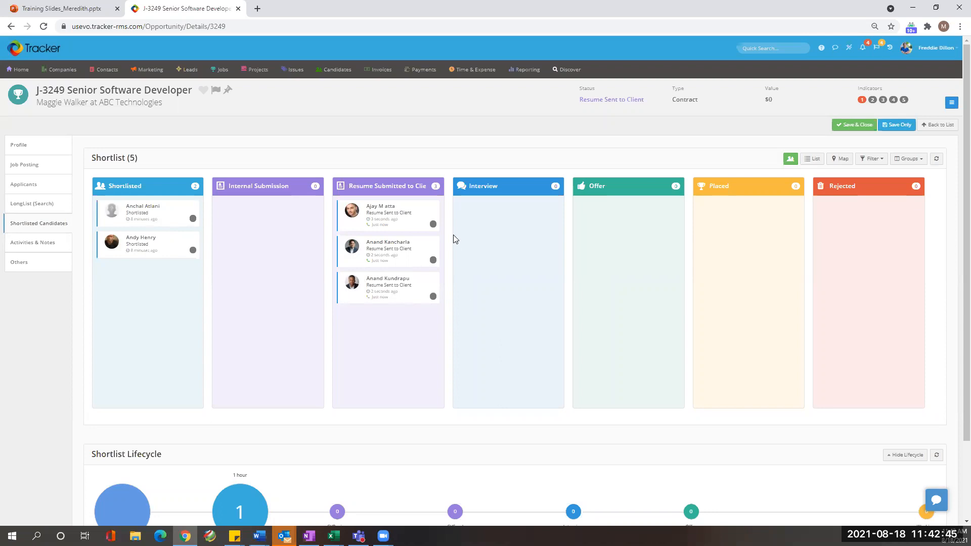
Step: Select the first two candidates in the Resume Submitted to Client column
{"action": "left_click", "coordinate": [352, 211]}
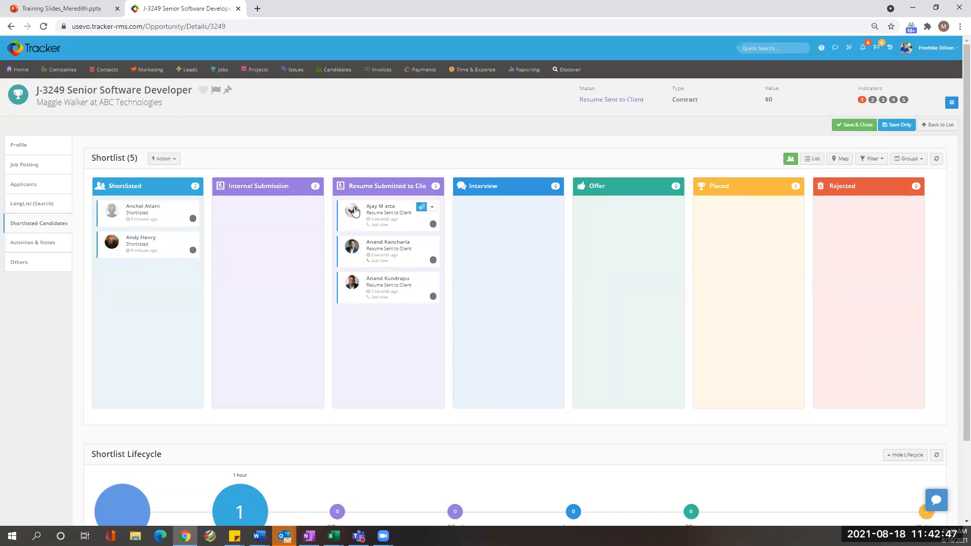
{"action": "left_click", "coordinate": [353, 257]}
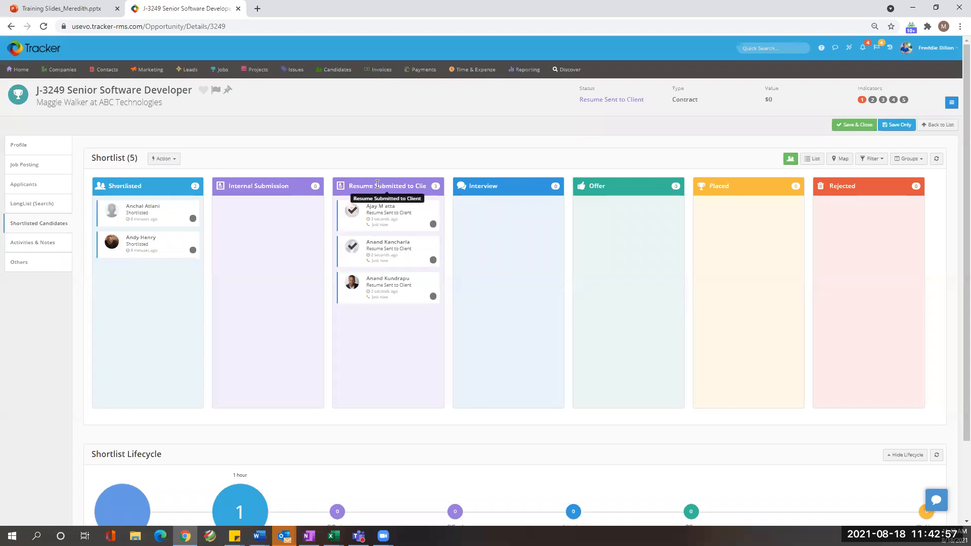
{"action": "left_click", "coordinate": [176, 160]}
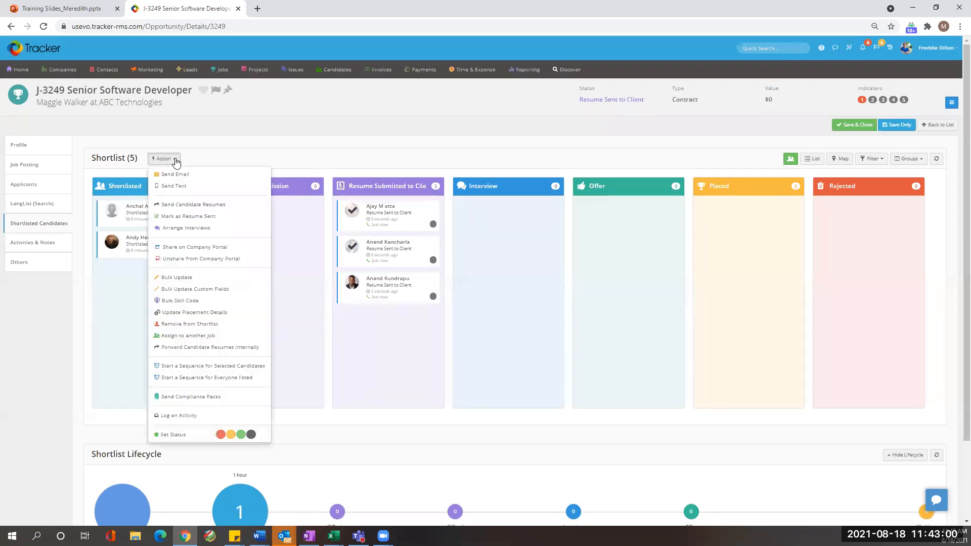
{"action": "left_click", "coordinate": [185, 229]}
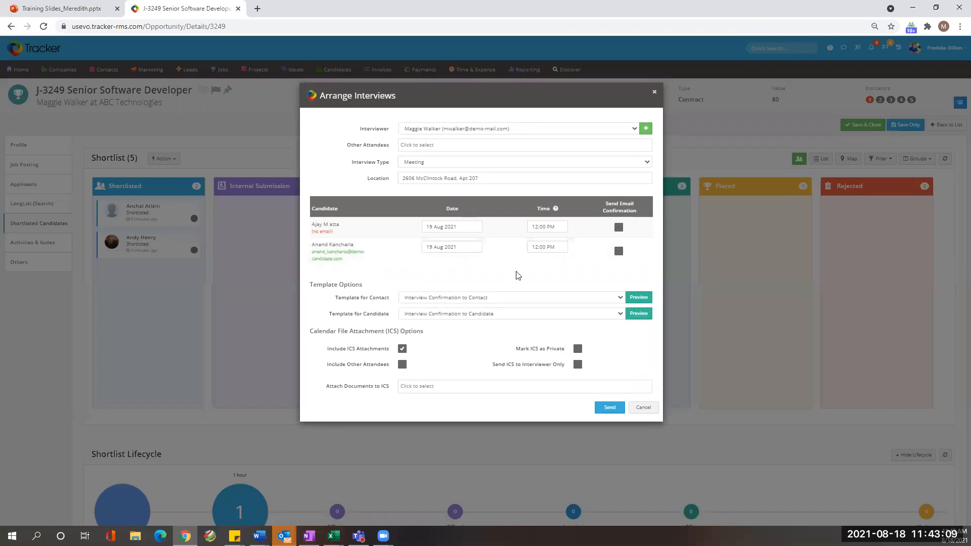
{"action": "left_click", "coordinate": [656, 94]}
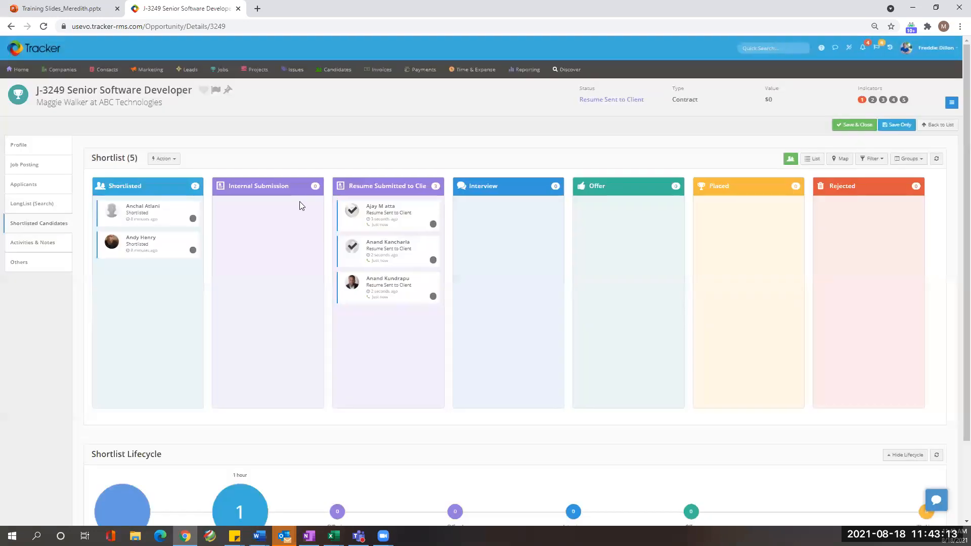
Step: Change the selection to the second and third candidates in the Resume Submitted to Client column and start arranging their interviews
{"action": "left_click", "coordinate": [352, 282]}
{"action": "left_click", "coordinate": [164, 158]}
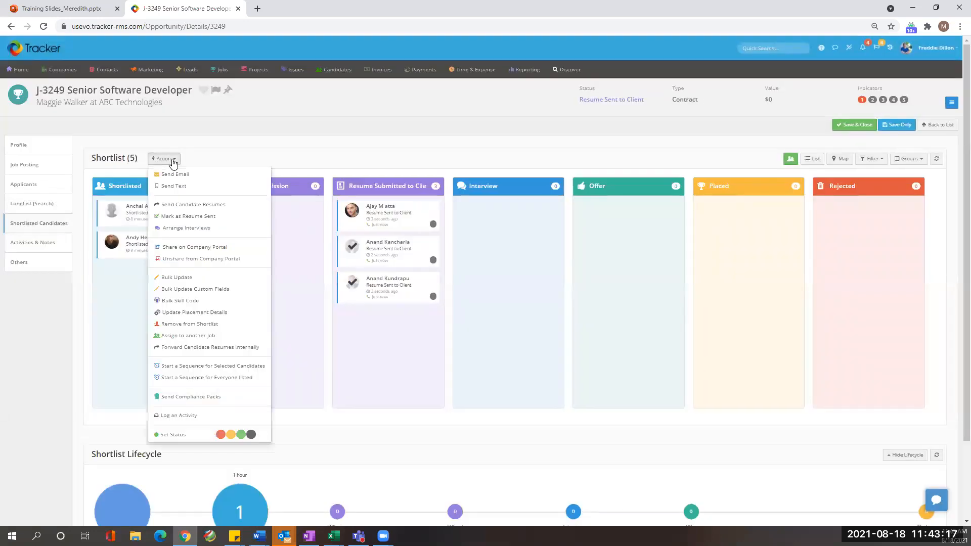
{"action": "left_click", "coordinate": [176, 228]}
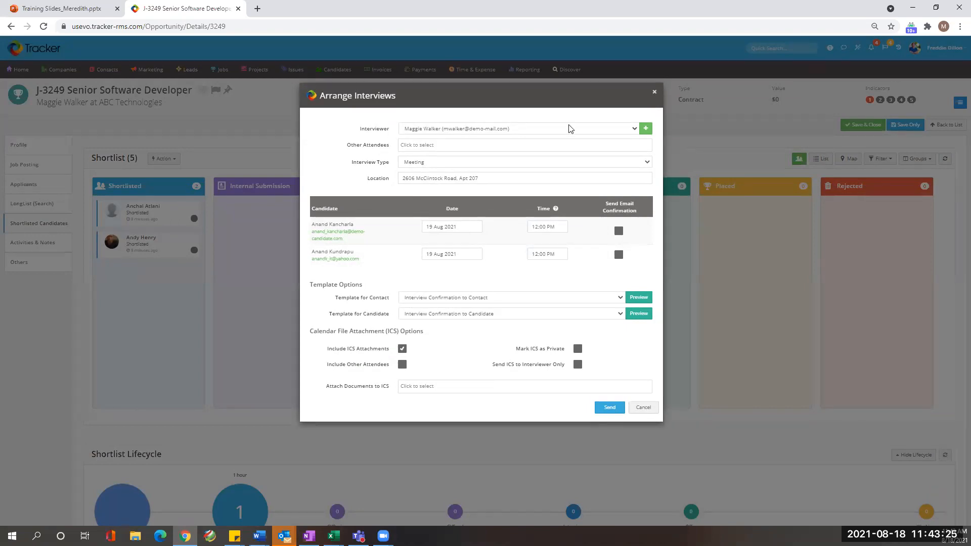
{"action": "left_click", "coordinate": [648, 131]}
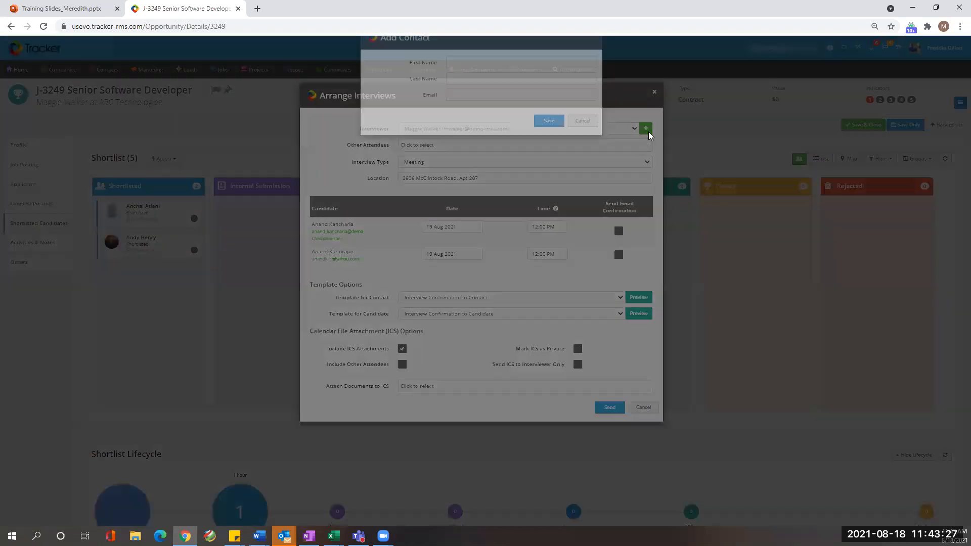
{"action": "left_click", "coordinate": [583, 180]}
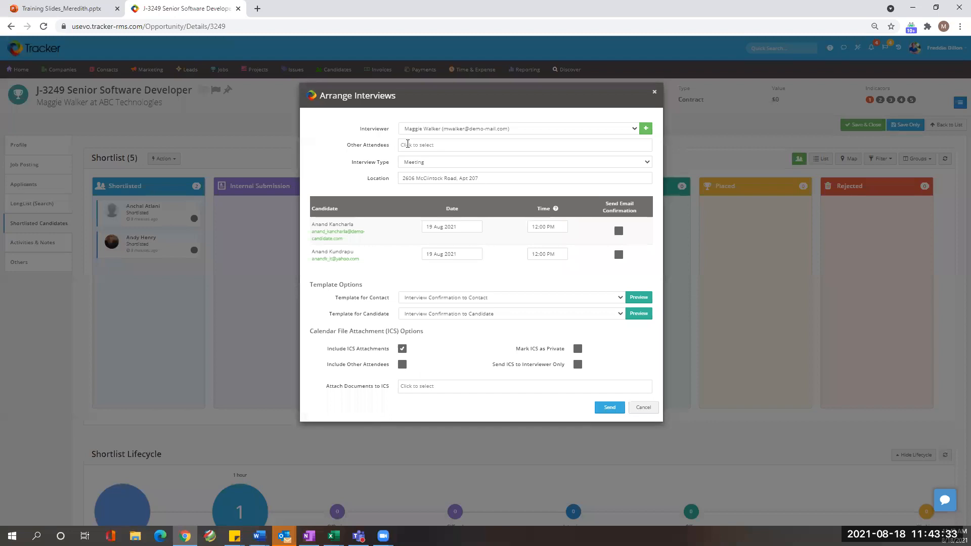
Step: Set the interview type to Telephone and replace the location with "phone"
{"action": "left_click", "coordinate": [438, 163]}
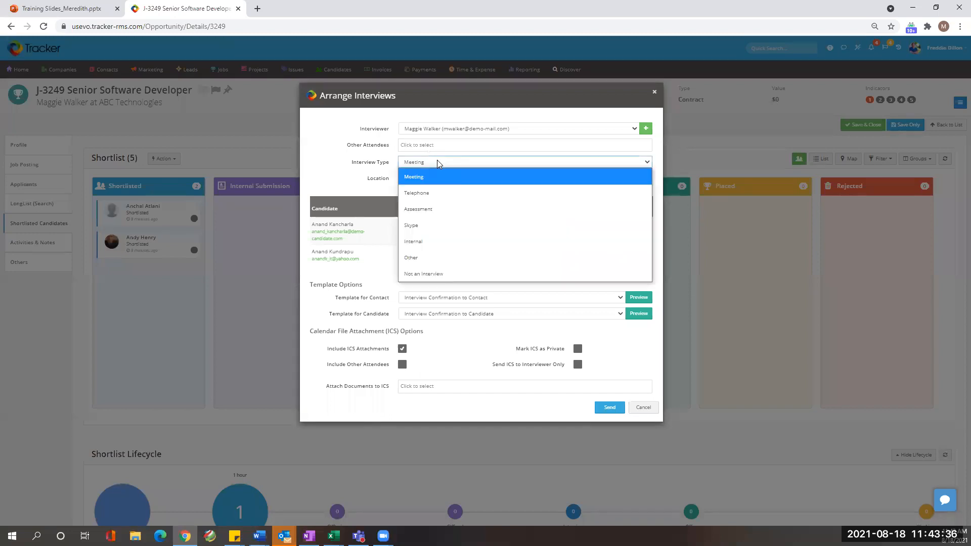
{"action": "left_click", "coordinate": [441, 192]}
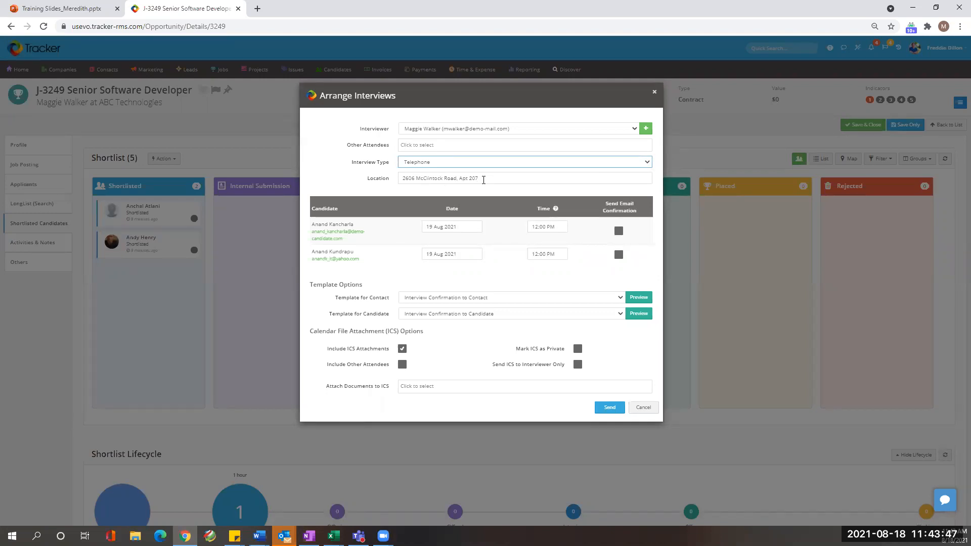
{"action": "left_click_drag", "start_coordinate": [484, 179], "coordinate": [390, 181]}
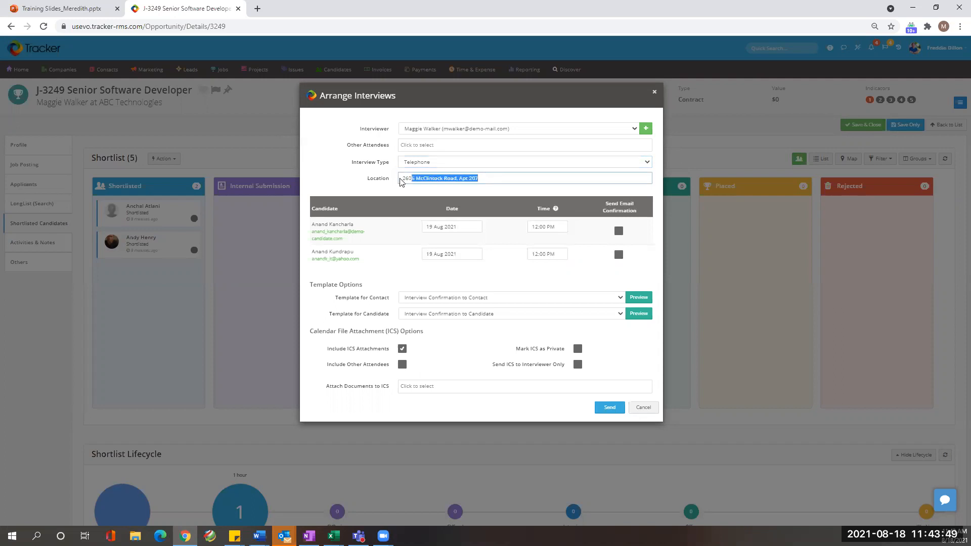
{"action": "key", "text": "BackSpace"}
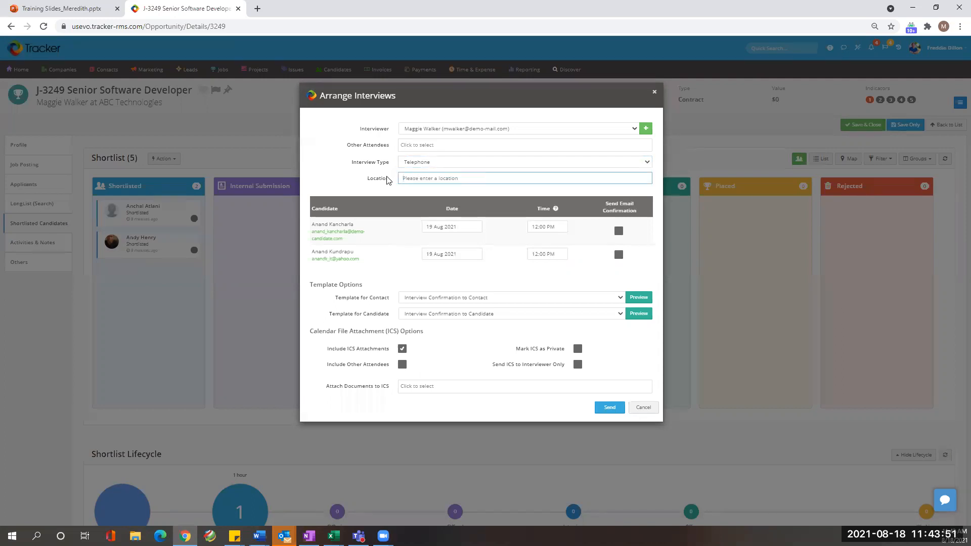
{"action": "type", "text": "phone"}
{"action": "key", "text": "BackSpace"}
Step: Schedule the first listed candidate's interview for 20 Aug 2021 at 3:30 PM and enable the email confirmation
{"action": "left_click", "coordinate": [438, 226]}
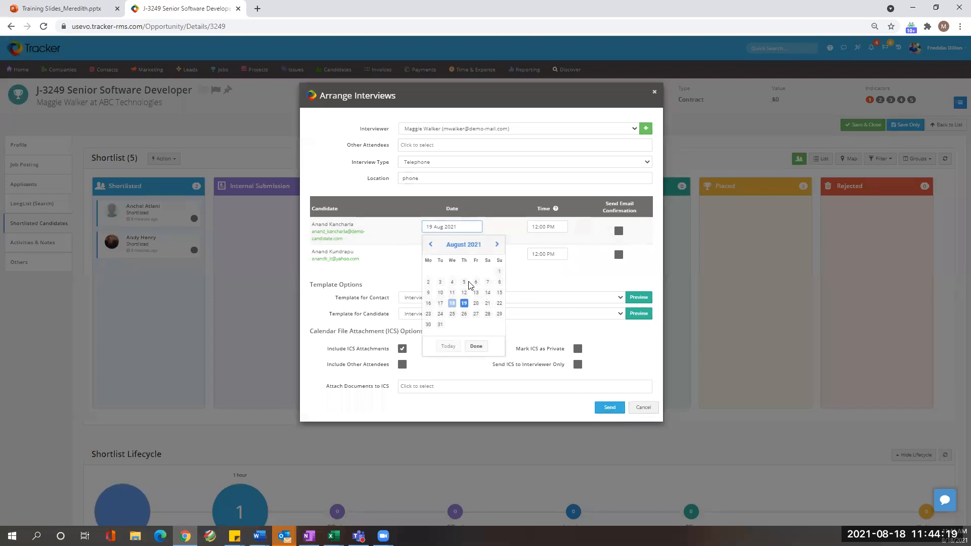
{"action": "left_click", "coordinate": [475, 303]}
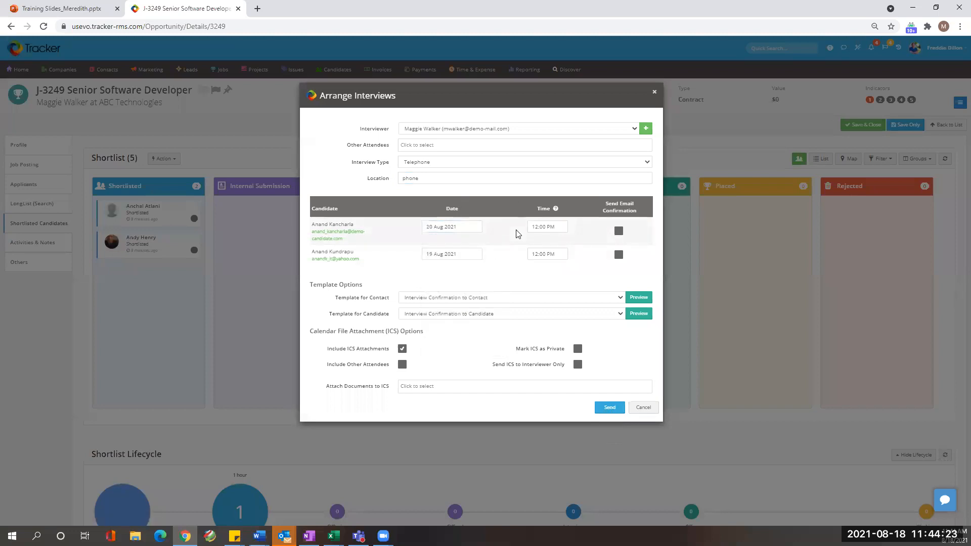
{"action": "left_click", "coordinate": [558, 227]}
{"action": "left_click", "coordinate": [605, 308]}
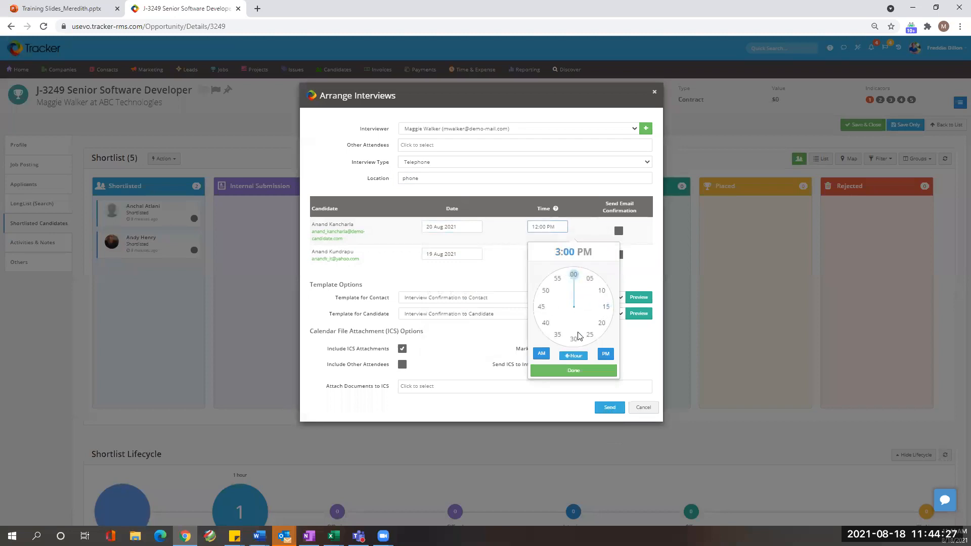
{"action": "left_click", "coordinate": [574, 339]}
{"action": "left_click", "coordinate": [582, 373]}
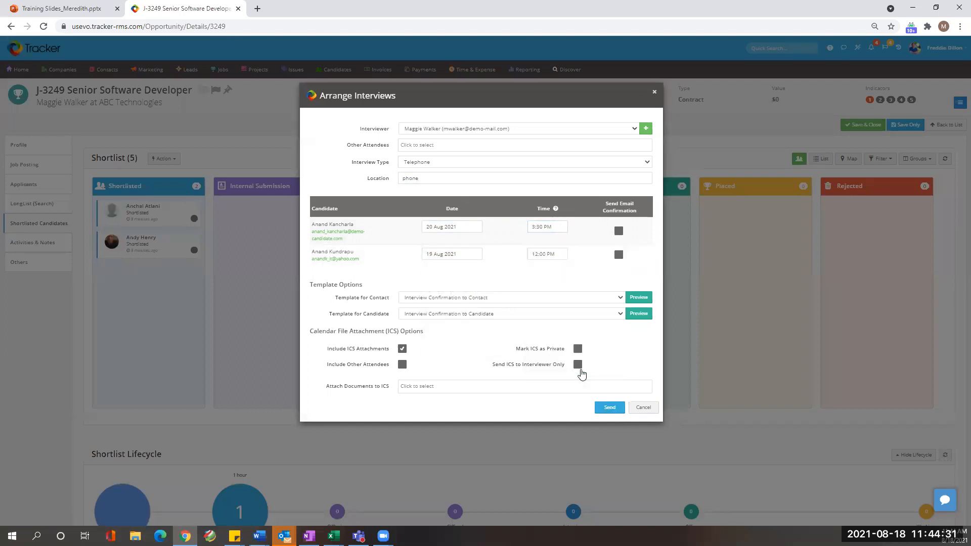
{"action": "left_click", "coordinate": [620, 232]}
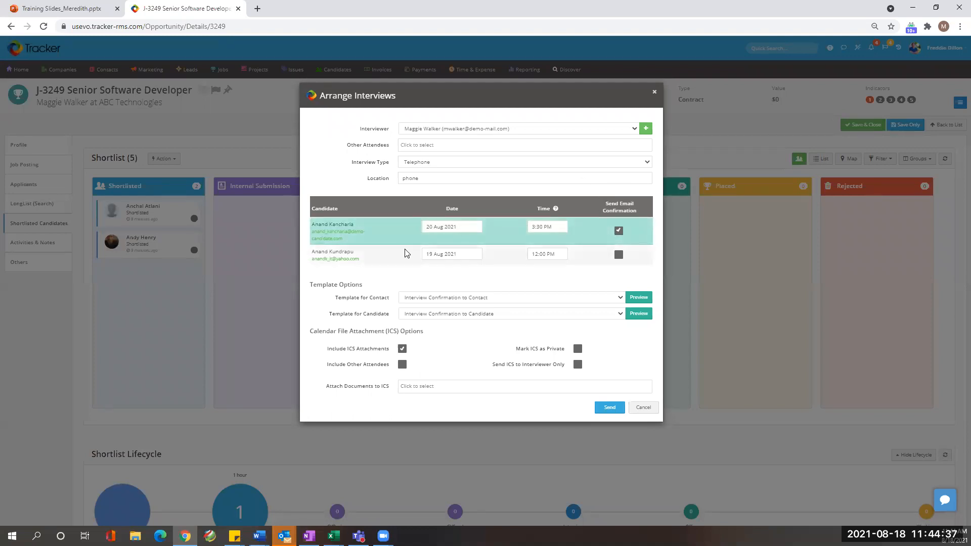
Step: Schedule the second listed candidate's interview for 19 Aug 2021 at 1:00 PM and enable the email confirmation
{"action": "left_click", "coordinate": [444, 254]}
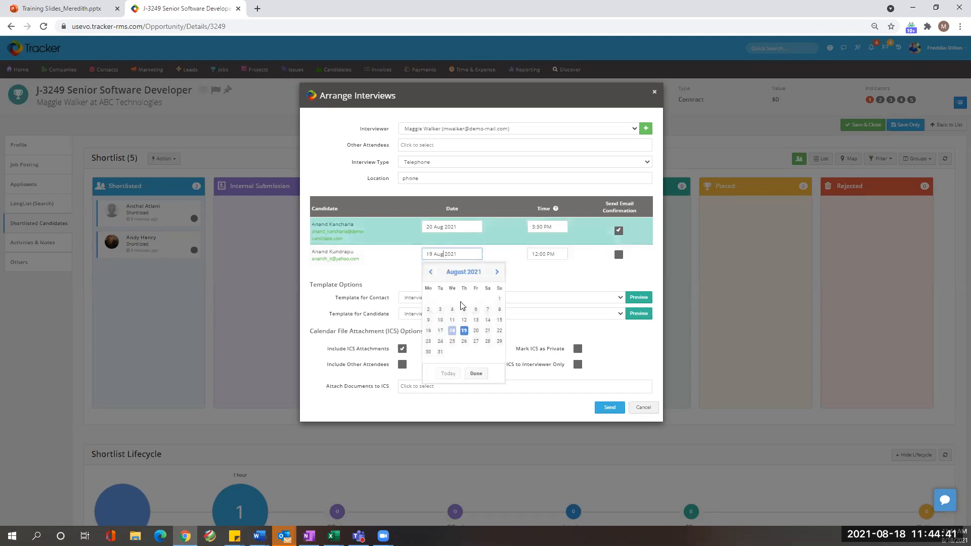
{"action": "left_click", "coordinate": [464, 331]}
{"action": "left_click", "coordinate": [561, 253]}
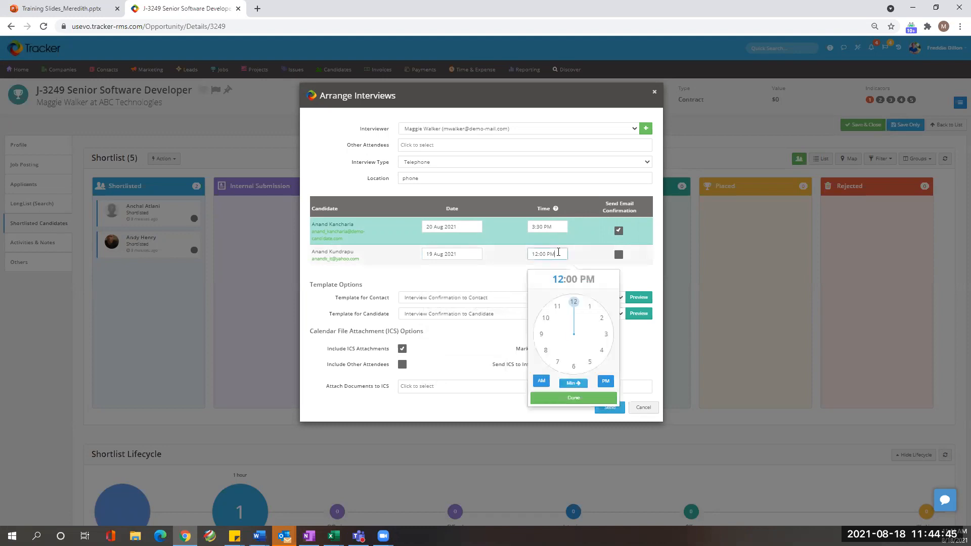
{"action": "left_click", "coordinate": [590, 306]}
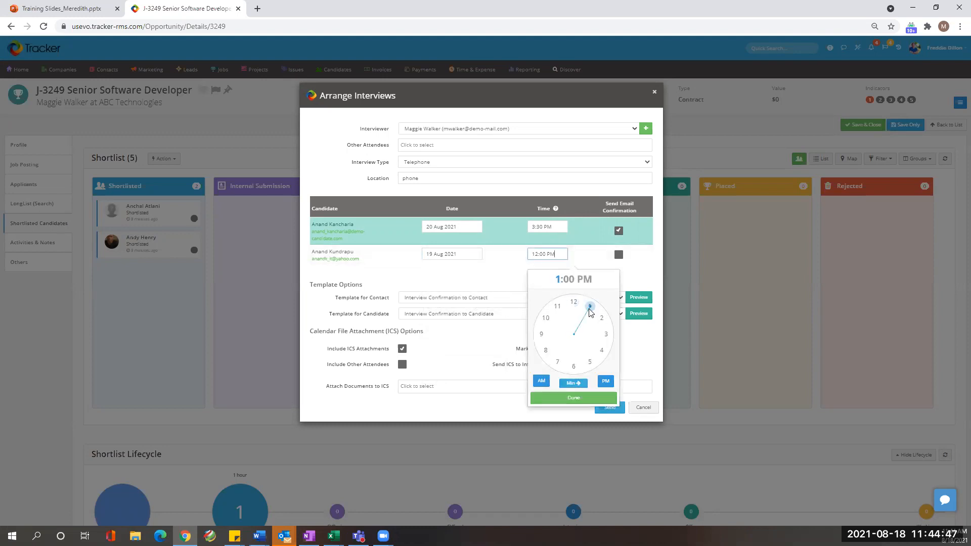
{"action": "left_click", "coordinate": [587, 398]}
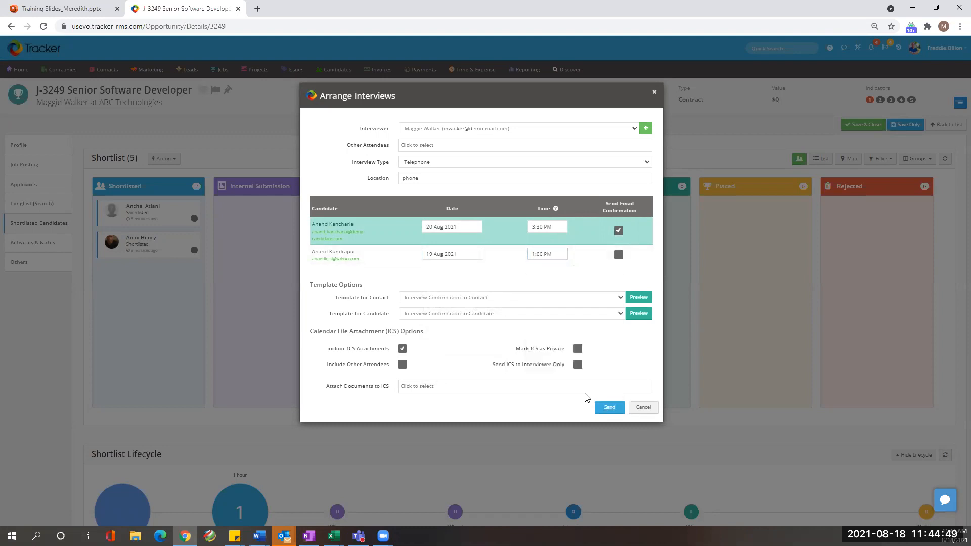
{"action": "left_click", "coordinate": [620, 256]}
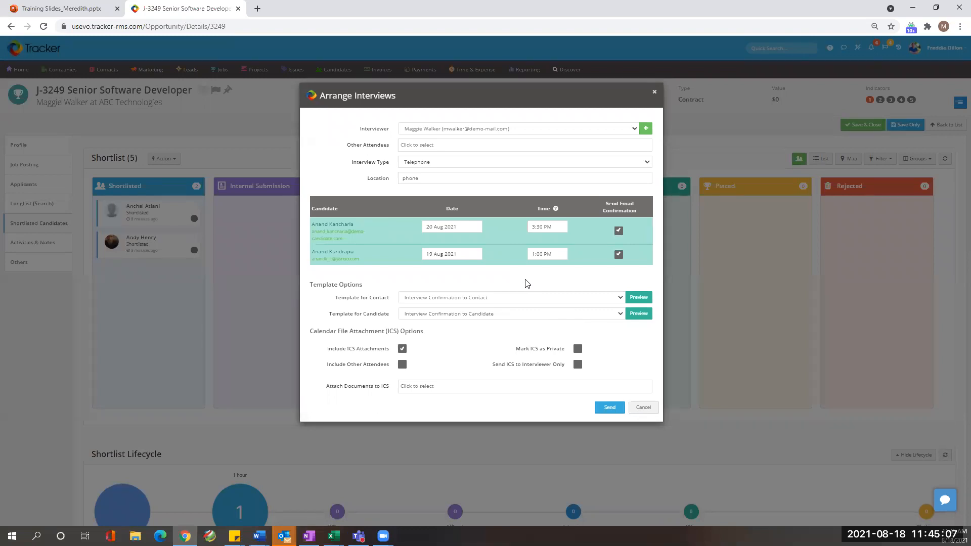
Step: Keep Interview Confirmation to Contact as the contact template and preview its text without saving changes
{"action": "left_click", "coordinate": [594, 298]}
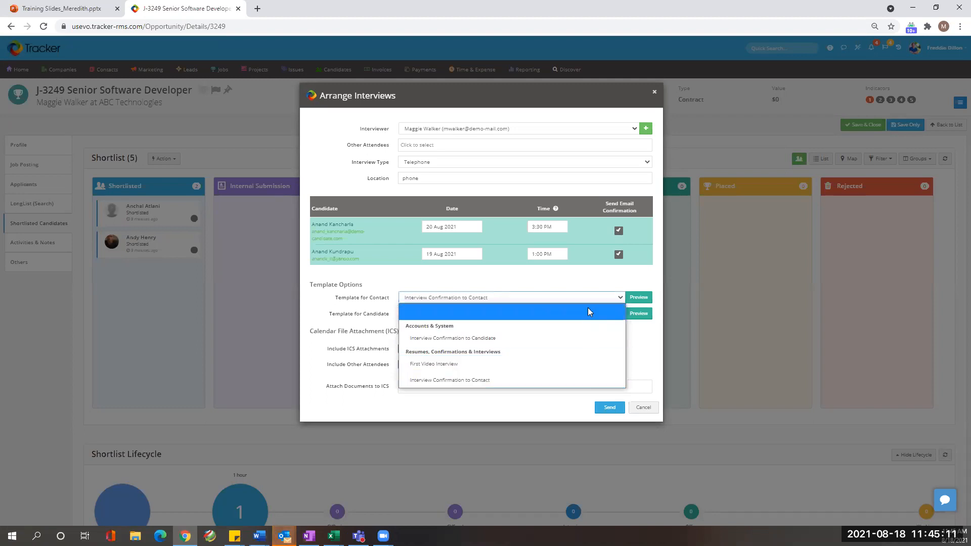
{"action": "left_click", "coordinate": [573, 379]}
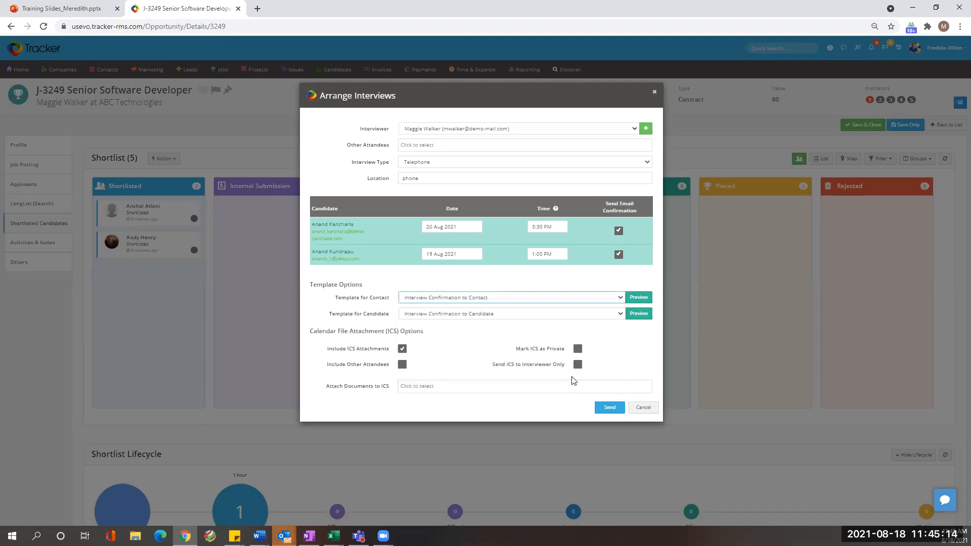
{"action": "left_click", "coordinate": [644, 298]}
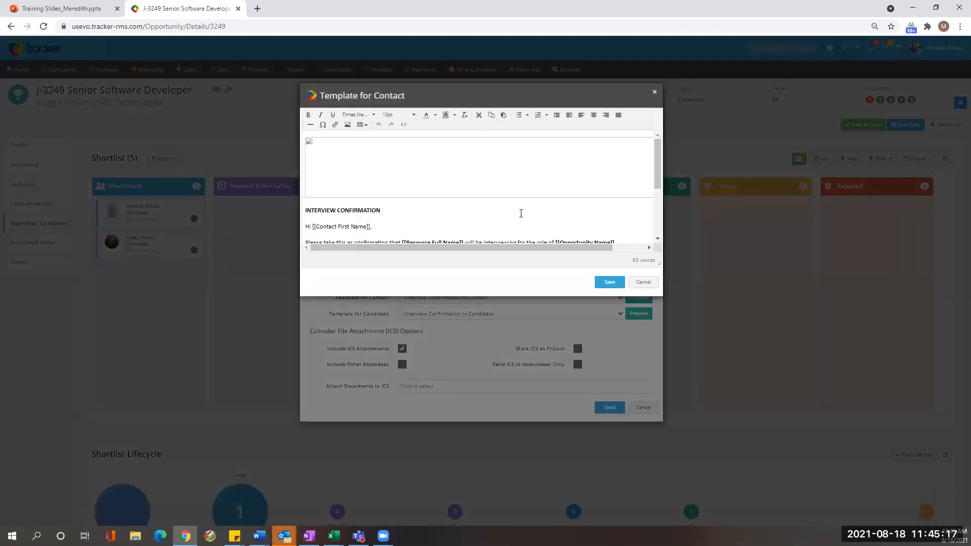
{"action": "scroll", "coordinate": [520, 213], "scroll_direction": "down", "scroll_amount": 5}
{"action": "scroll", "coordinate": [521, 213], "scroll_direction": "up", "scroll_amount": 3}
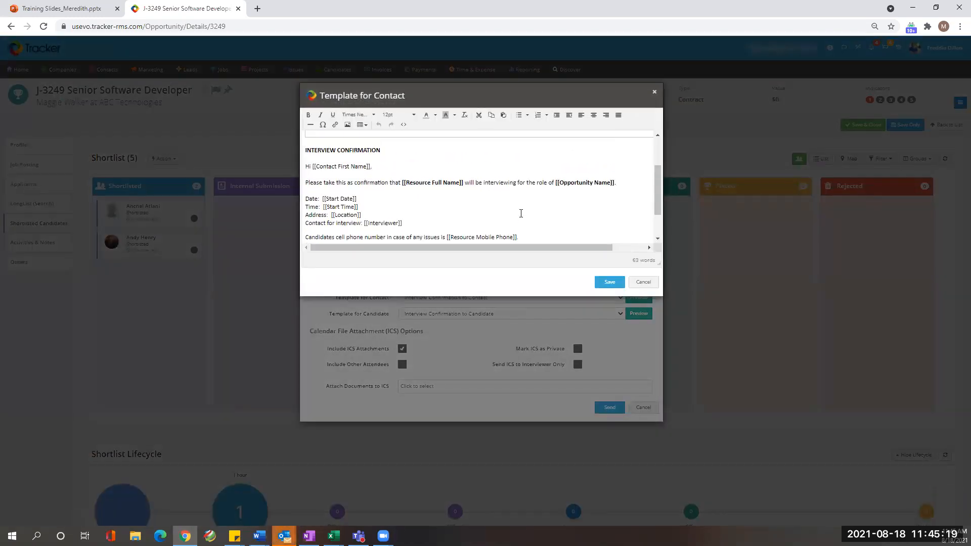
{"action": "scroll", "coordinate": [521, 213], "scroll_direction": "down", "scroll_amount": 1}
{"action": "scroll", "coordinate": [521, 213], "scroll_direction": "down", "scroll_amount": 1}
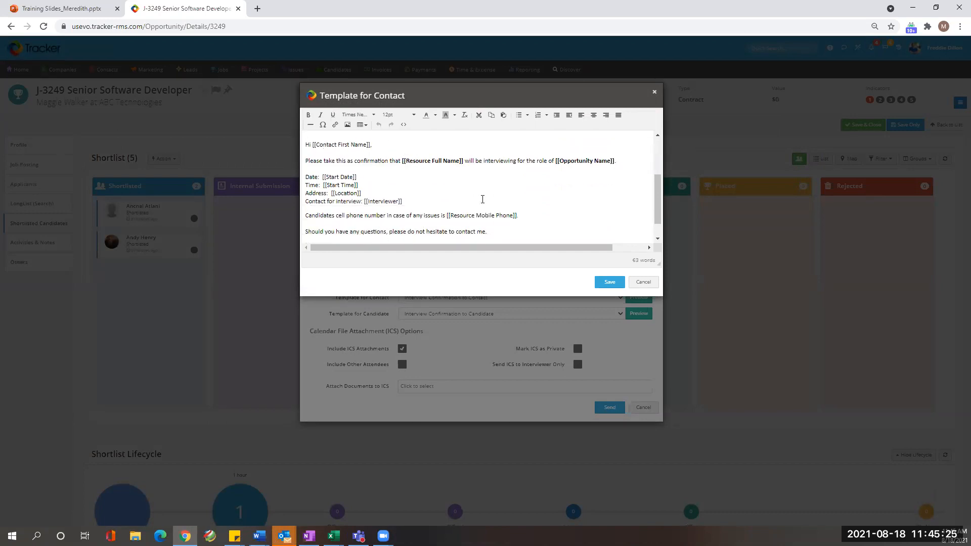
{"action": "left_click", "coordinate": [643, 282]}
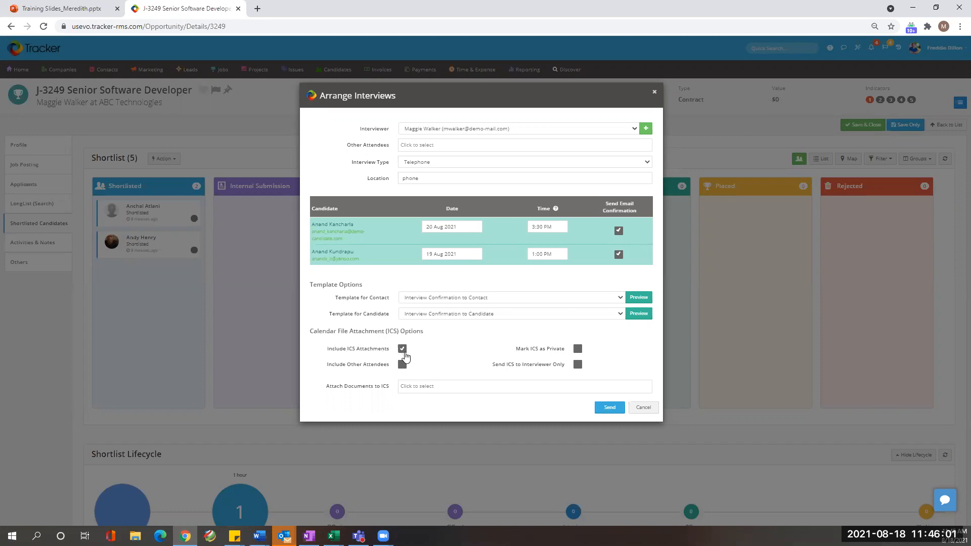
Step: Attach both candidates' agency resumes to the ICS calendar files and send the interview arrangements
{"action": "left_click", "coordinate": [474, 386]}
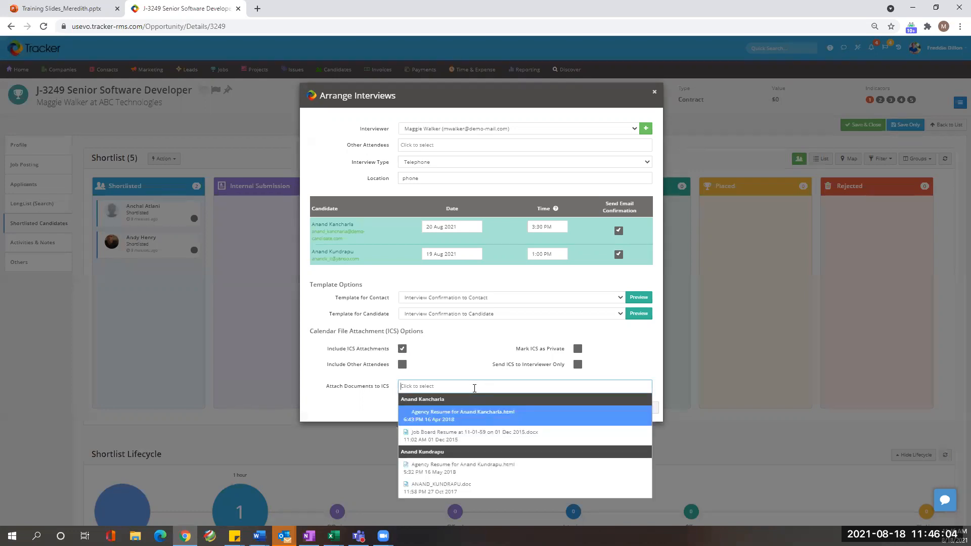
{"action": "left_click", "coordinate": [461, 416]}
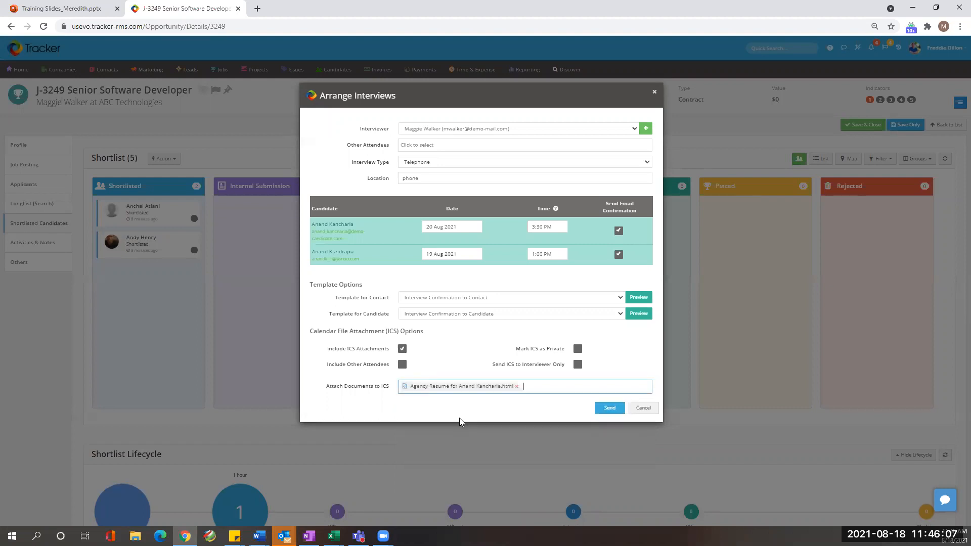
{"action": "left_click", "coordinate": [553, 384]}
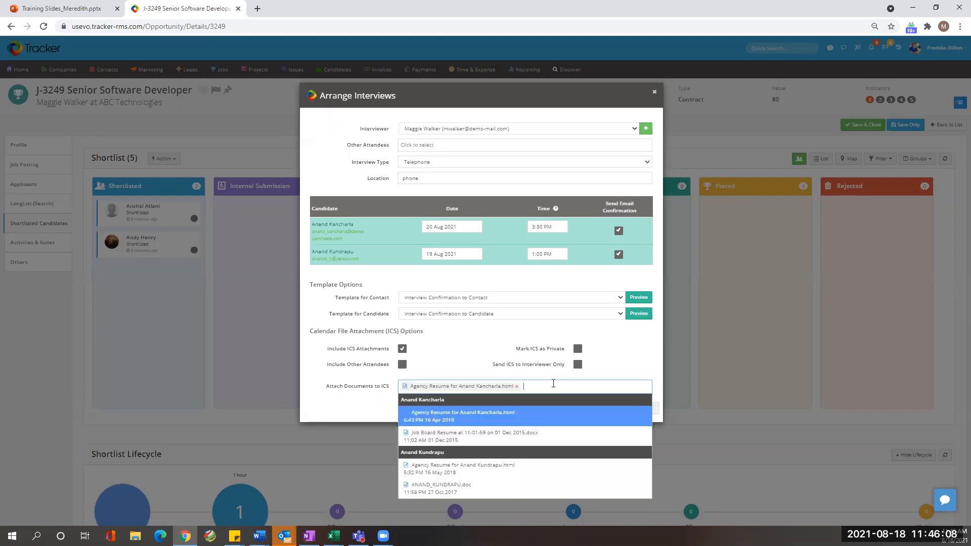
{"action": "left_click", "coordinate": [500, 468]}
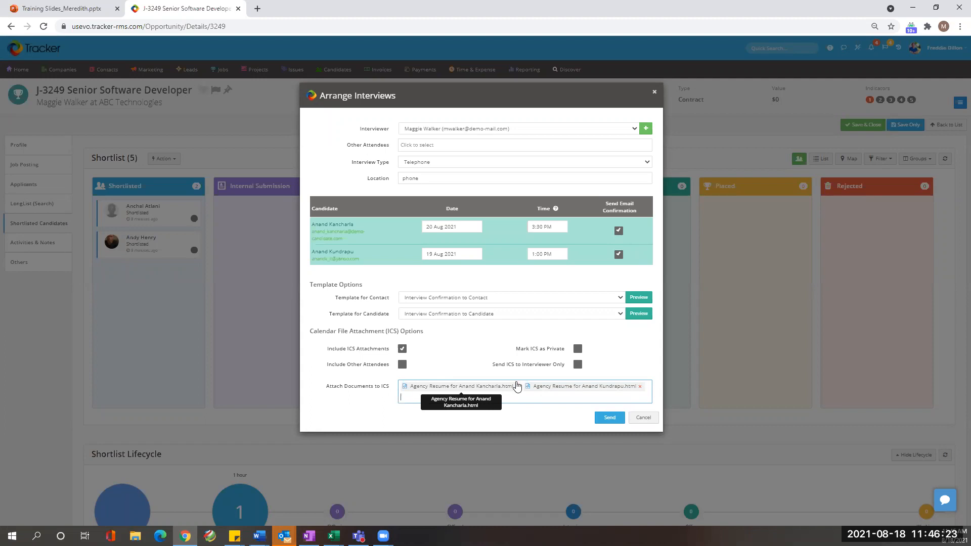
{"action": "left_click", "coordinate": [610, 418]}
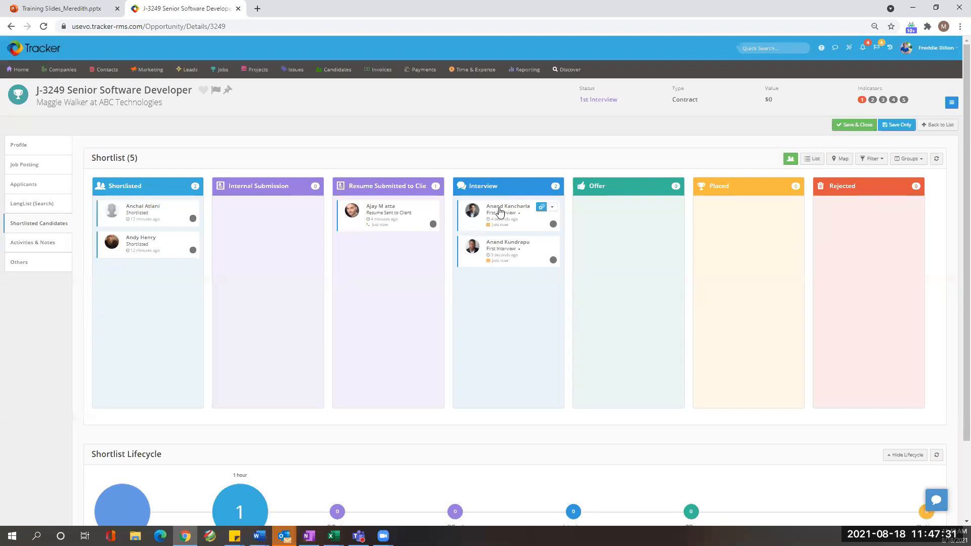
Step: Look through the first Interview candidate's available actions and placement record, closing the record without changes
{"action": "left_click", "coordinate": [473, 212]}
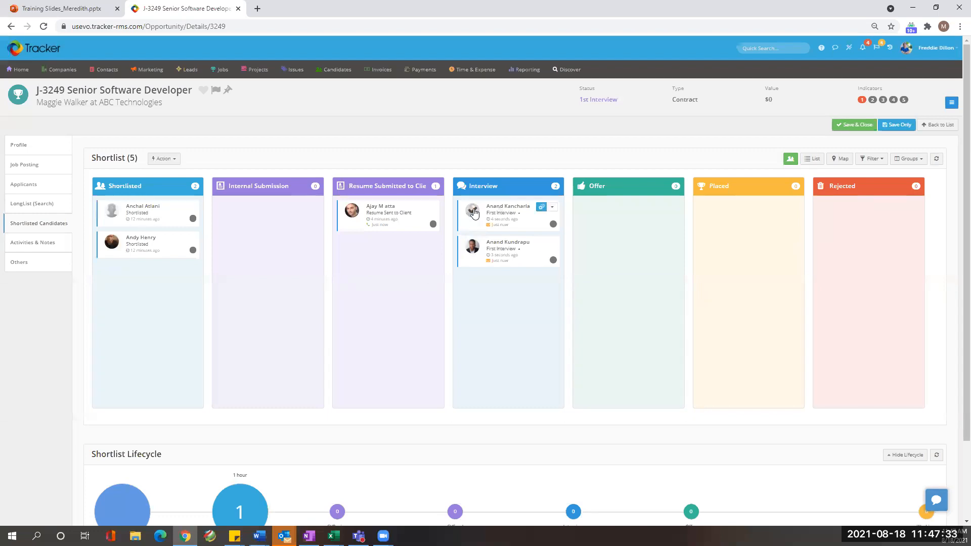
{"action": "left_click", "coordinate": [552, 208]}
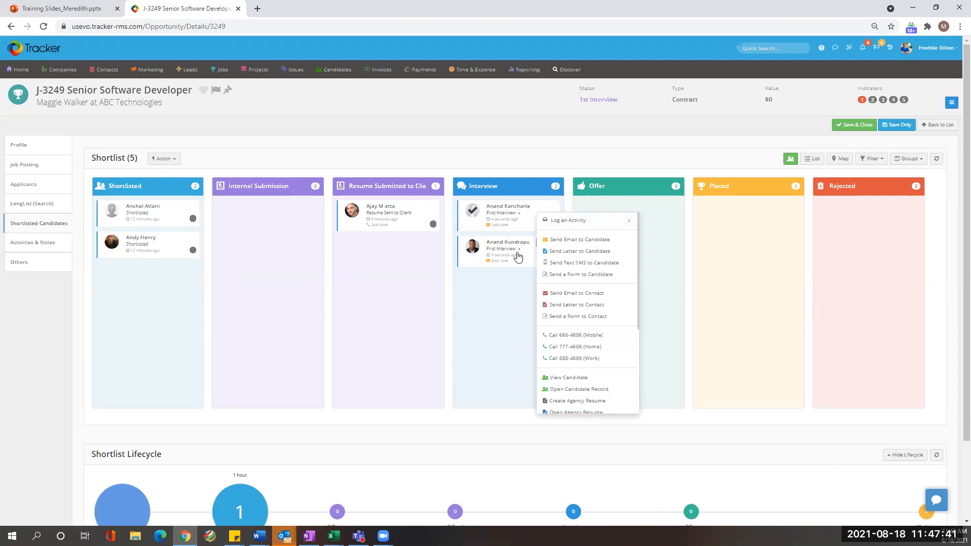
{"action": "left_click", "coordinate": [541, 207]}
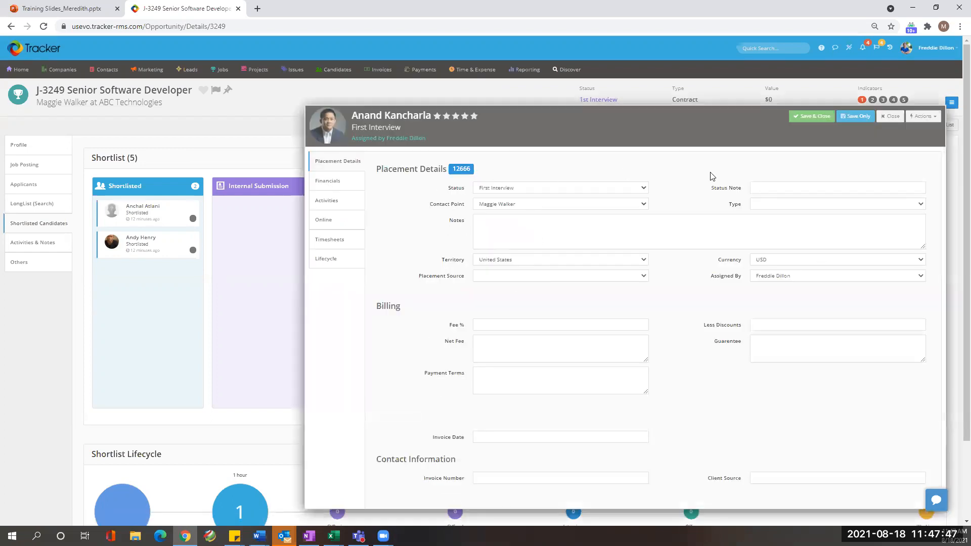
{"action": "left_click", "coordinate": [890, 116]}
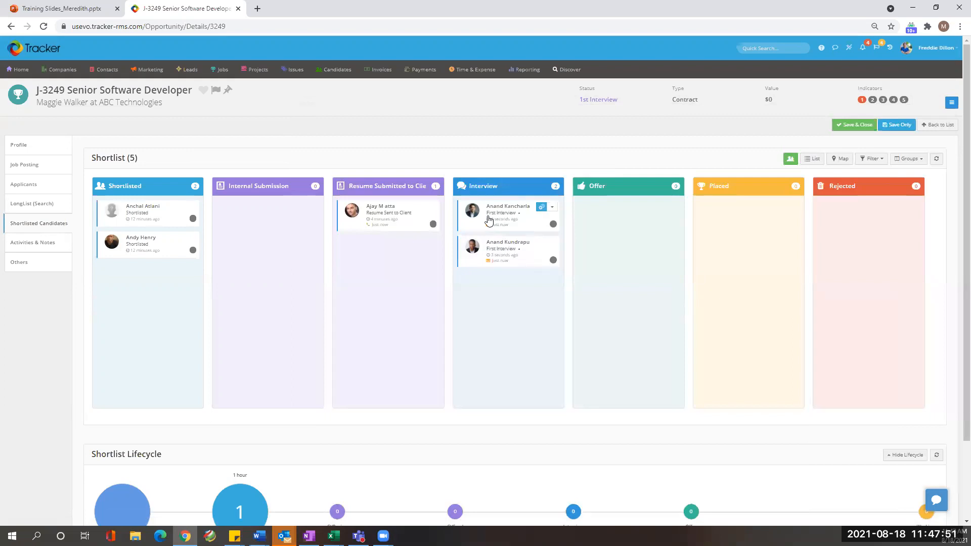
Step: Email the first Interview candidate from their placement record using the Offer Letter template in Templates Folder, then save and close the record
{"action": "left_click", "coordinate": [541, 207]}
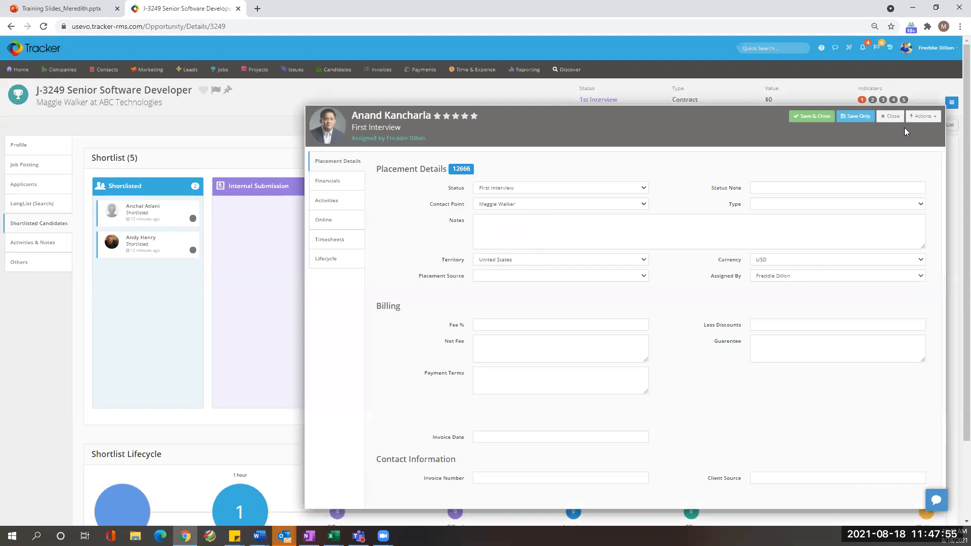
{"action": "left_click", "coordinate": [926, 117]}
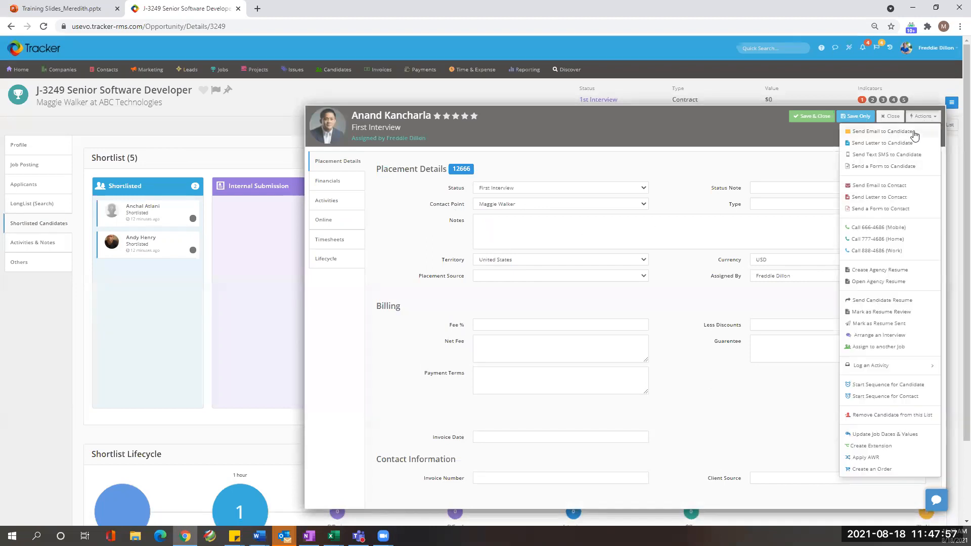
{"action": "left_click", "coordinate": [883, 132]}
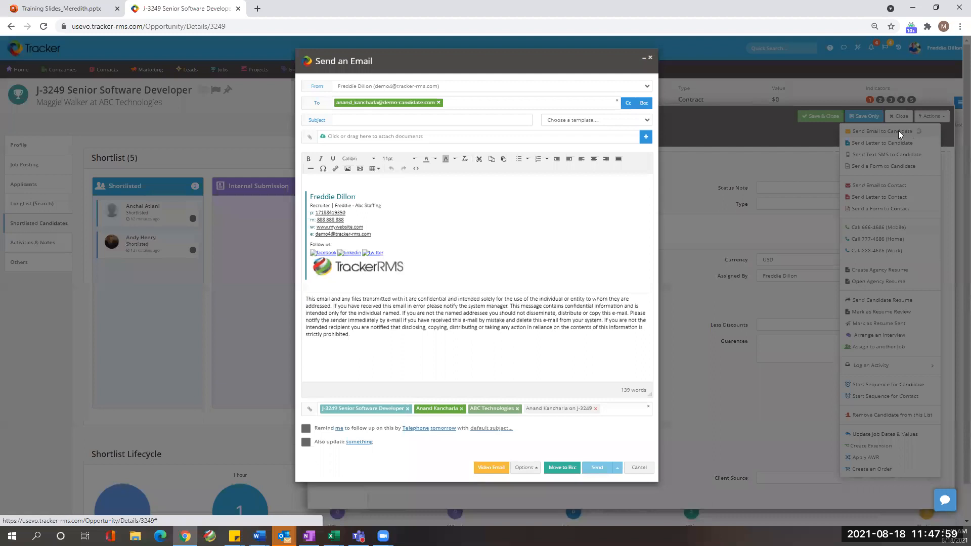
{"action": "left_click", "coordinate": [642, 155]}
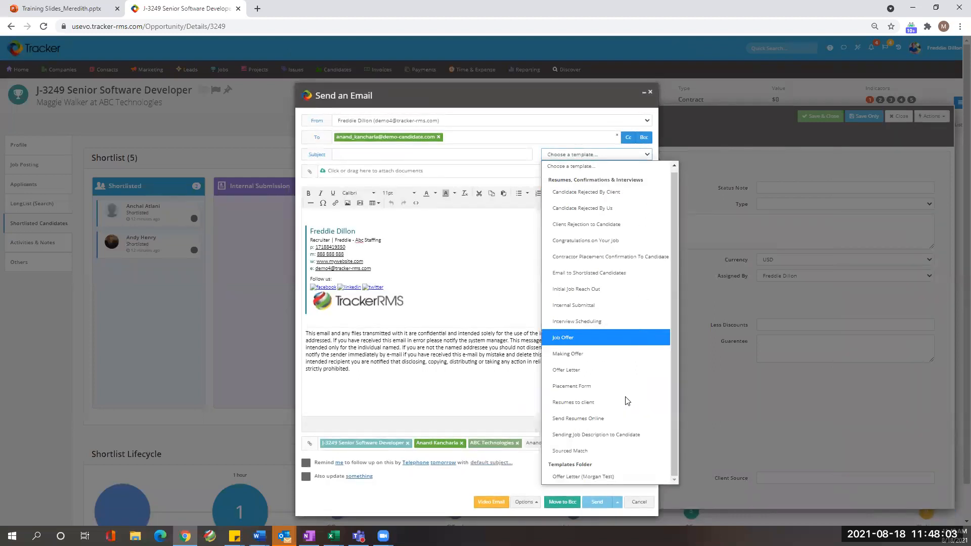
{"action": "left_click", "coordinate": [622, 478]}
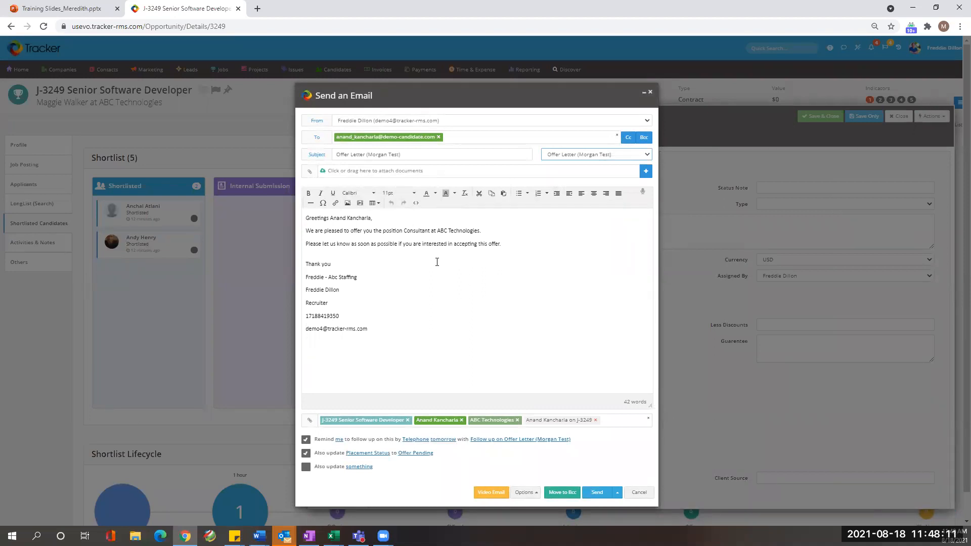
{"action": "left_click", "coordinate": [591, 487]}
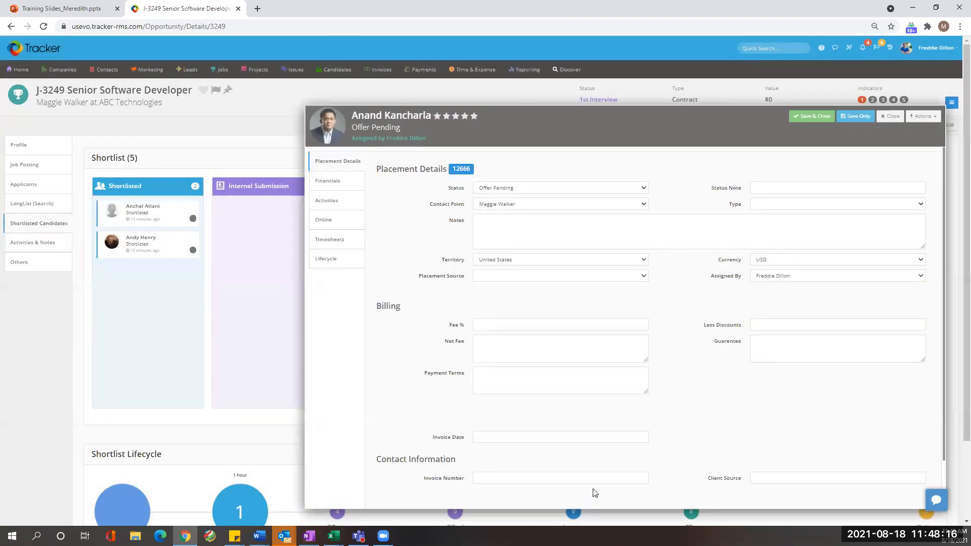
{"action": "left_click", "coordinate": [866, 122]}
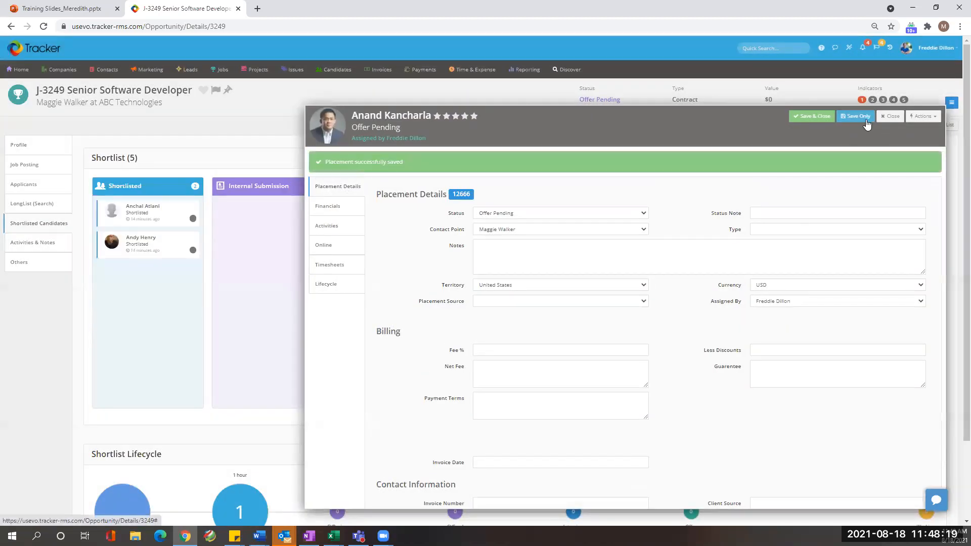
{"action": "left_click", "coordinate": [891, 117]}
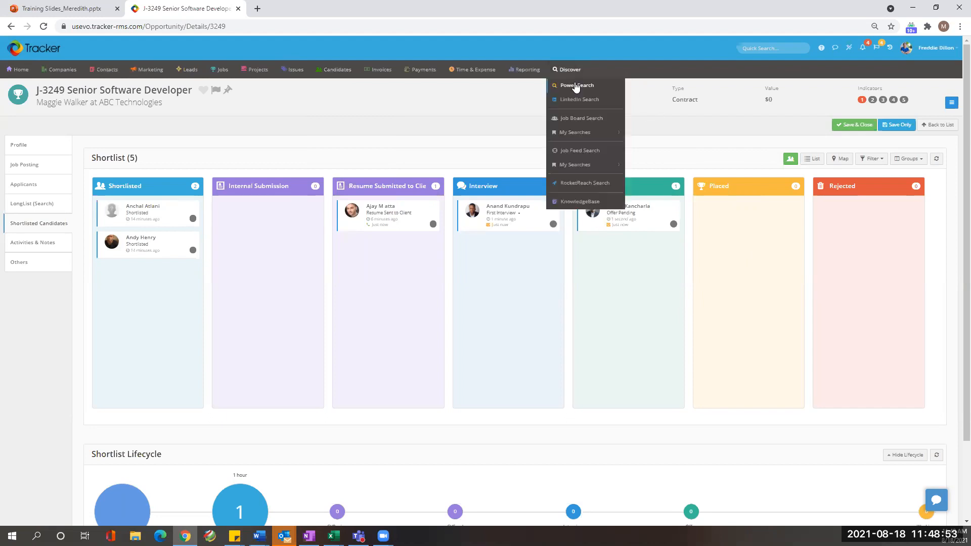
Step: Open the placement record of the candidate in the Offer column and set the placement start date to 19 Aug 2021
{"action": "mouse_move", "coordinate": [658, 215]}
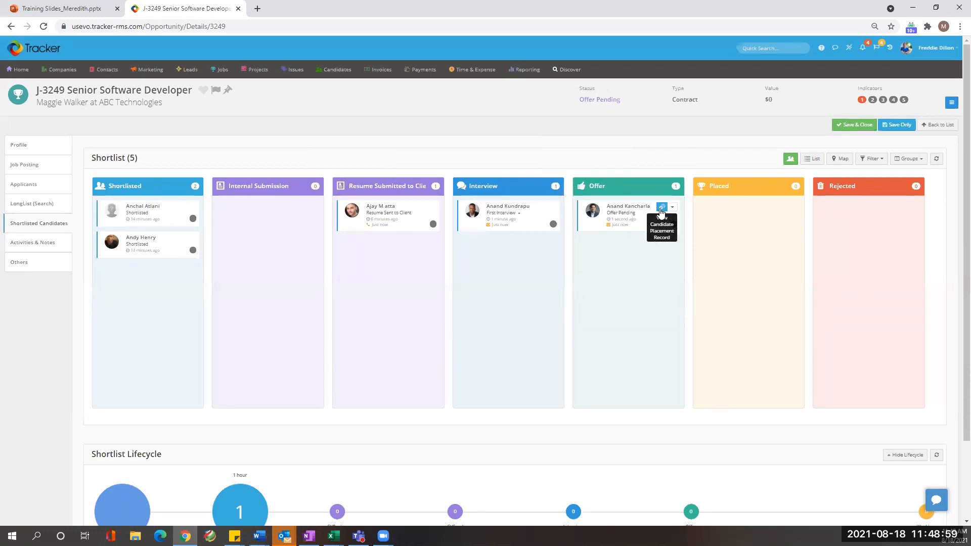
{"action": "left_click", "coordinate": [661, 209]}
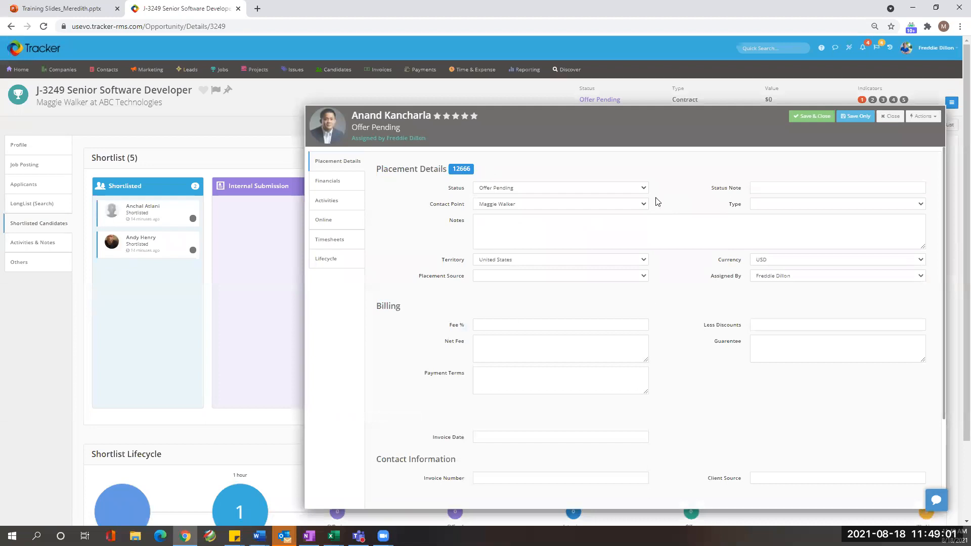
{"action": "left_click", "coordinate": [719, 216]}
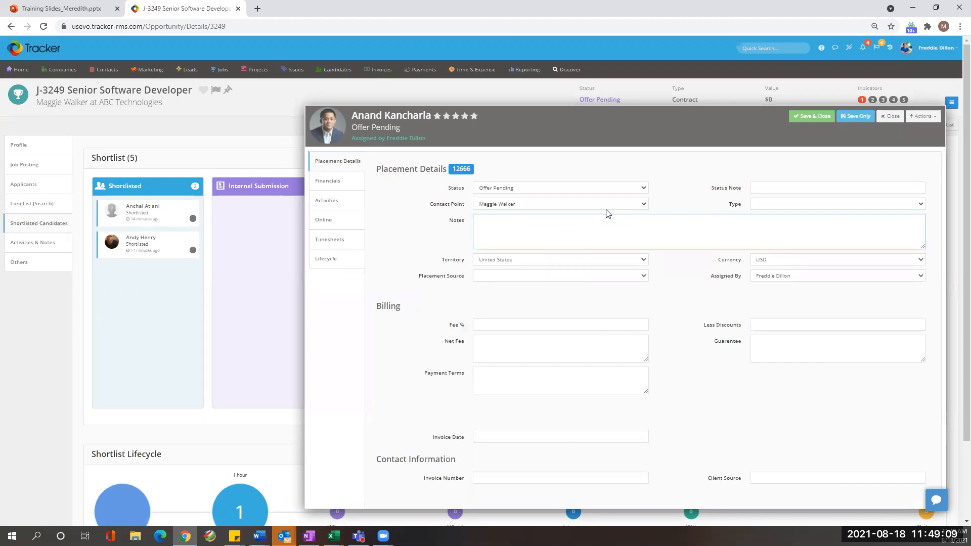
{"action": "left_click", "coordinate": [339, 190]}
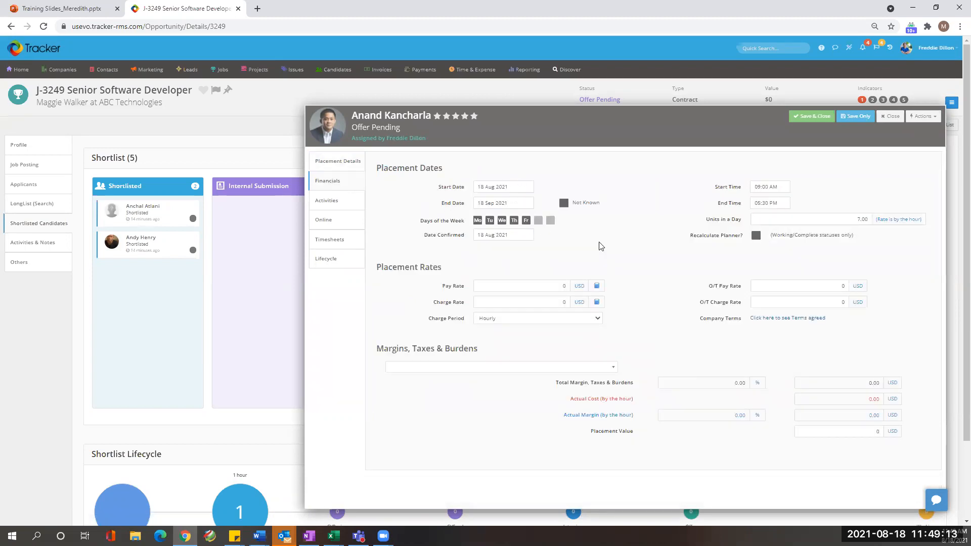
{"action": "left_click", "coordinate": [494, 187]}
{"action": "left_click", "coordinate": [521, 265]}
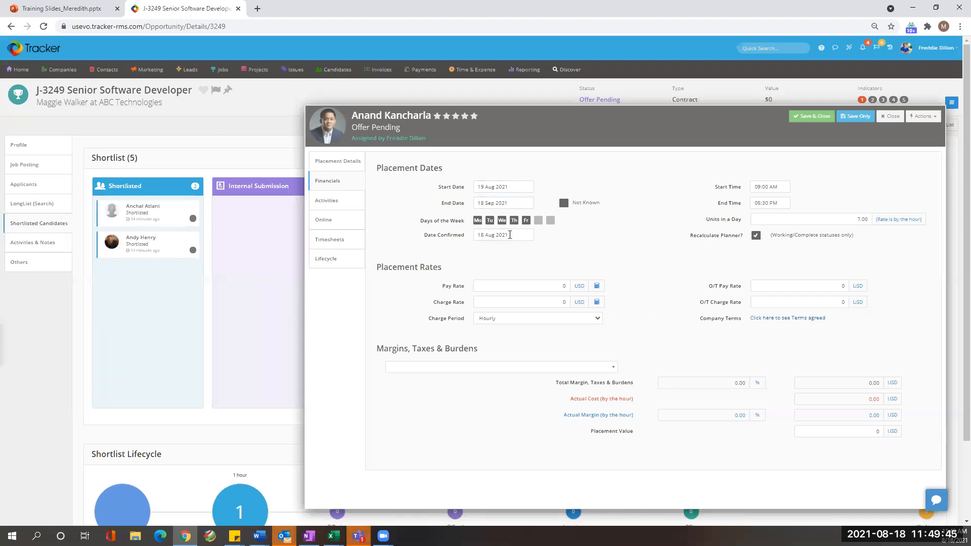
Step: Set the placement's pay rate to 65 USD and charge rate to 105 USD, and check the agreed company terms
{"action": "left_click", "coordinate": [552, 283]}
{"action": "type", "text": "65"}
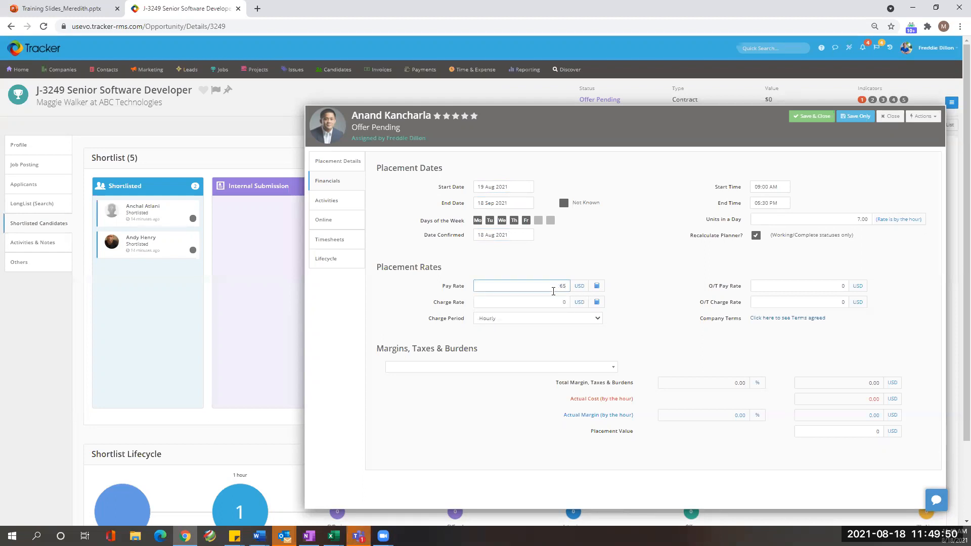
{"action": "left_click", "coordinate": [563, 301]}
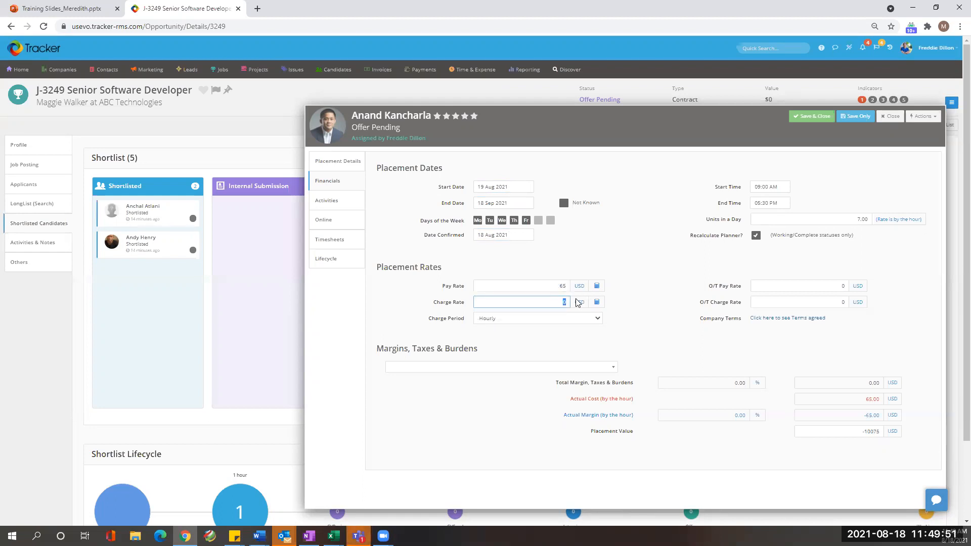
{"action": "type", "text": "105"}
{"action": "left_click", "coordinate": [630, 318]}
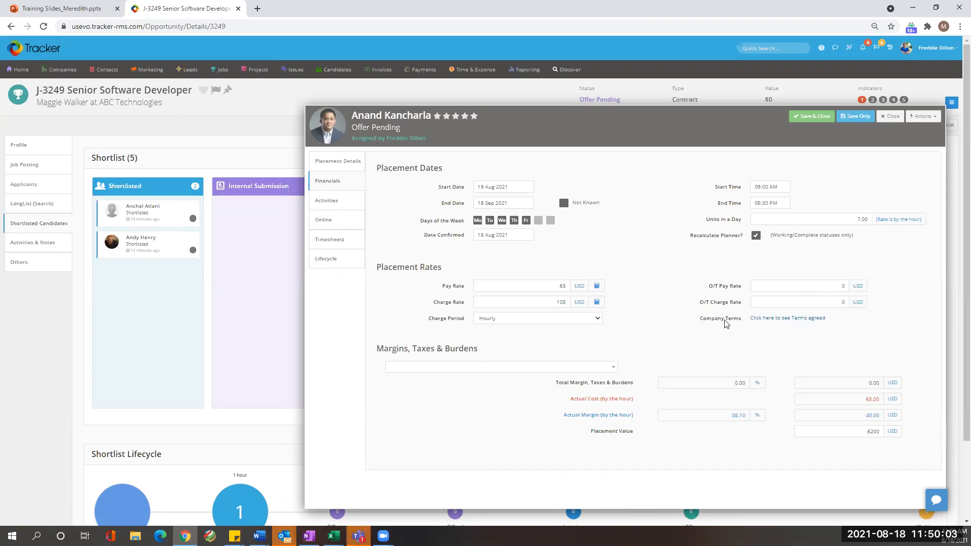
{"action": "left_click", "coordinate": [776, 320]}
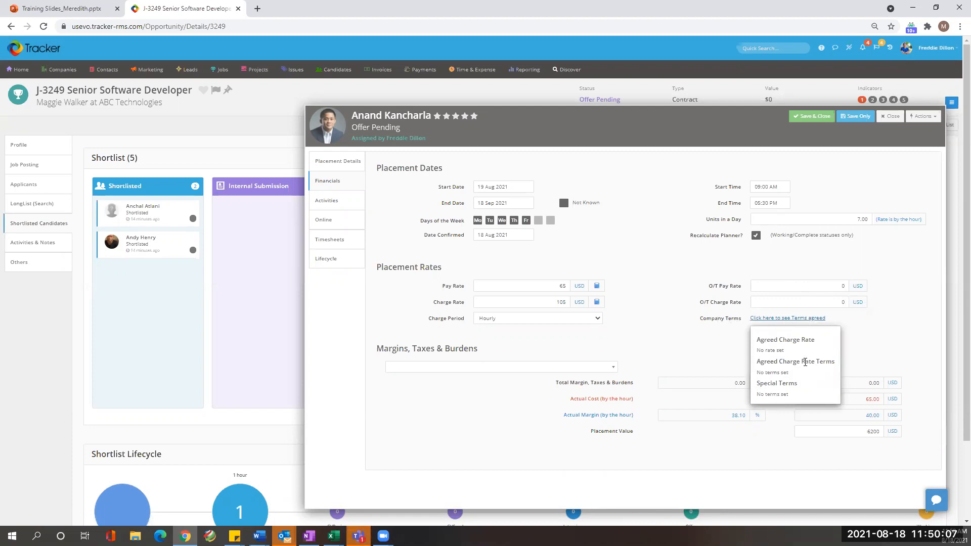
{"action": "left_click", "coordinate": [775, 319]}
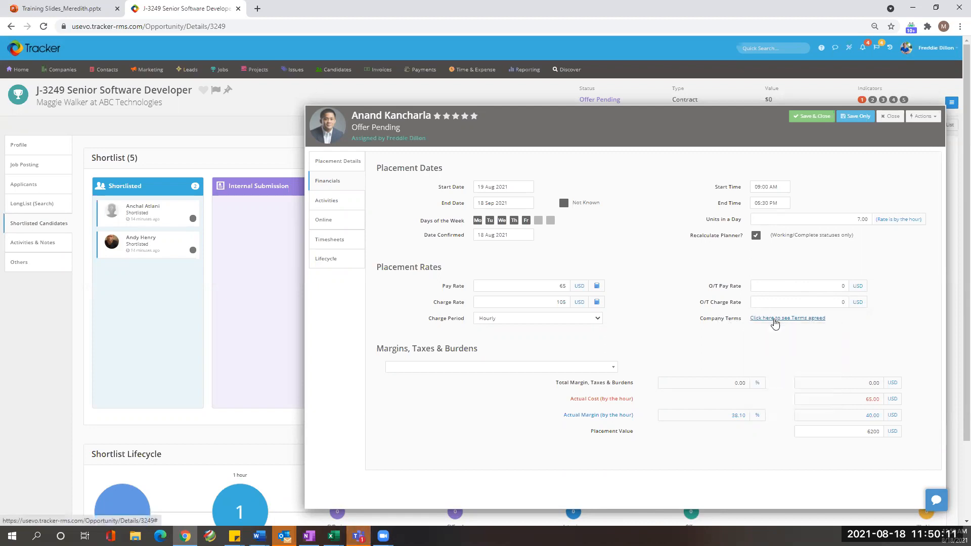
Step: Add the State ( CA ) (8.00%) tax to the placement's margins, taxes and burdens, and save the record
{"action": "scroll", "coordinate": [668, 307], "scroll_direction": "down", "scroll_amount": 1}
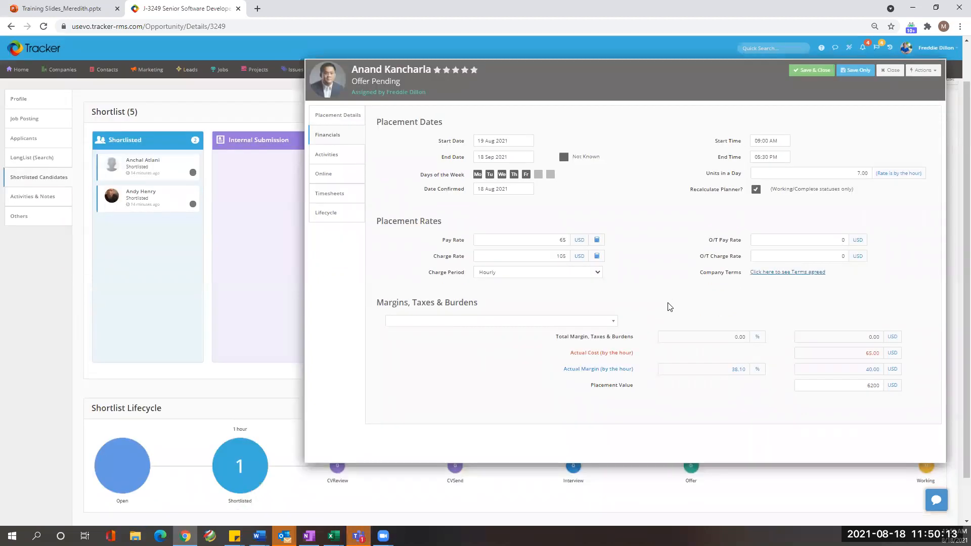
{"action": "left_click", "coordinate": [603, 321]}
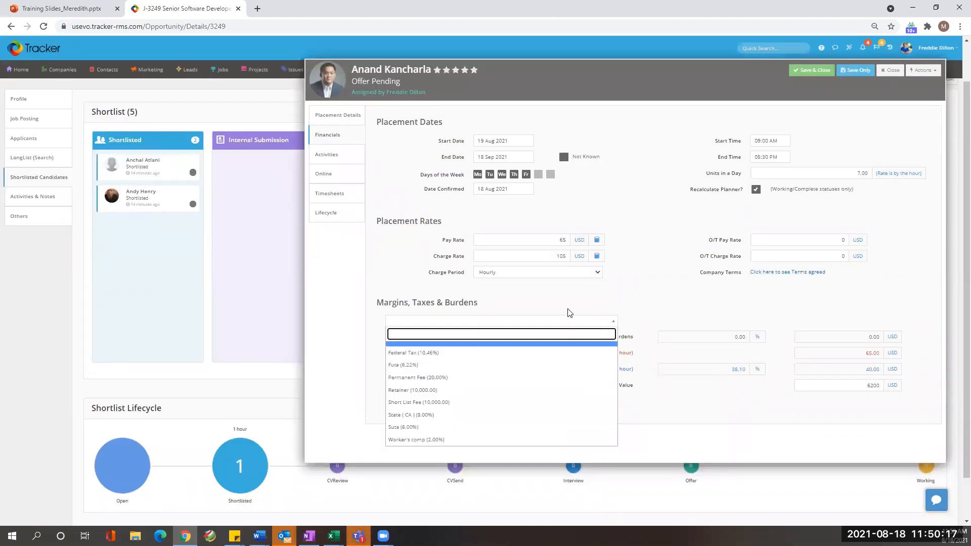
{"action": "scroll", "coordinate": [563, 368], "scroll_direction": "down", "scroll_amount": 1}
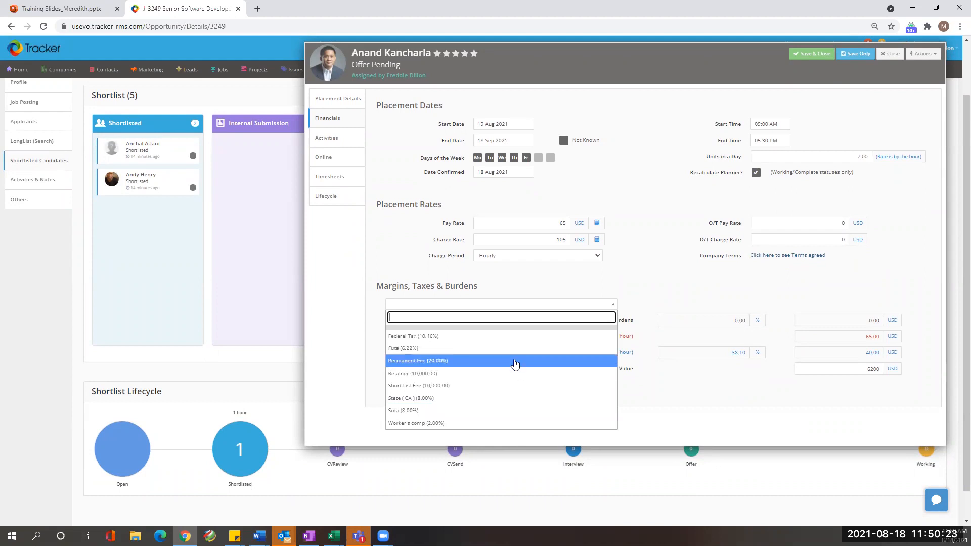
{"action": "left_click", "coordinate": [511, 398]}
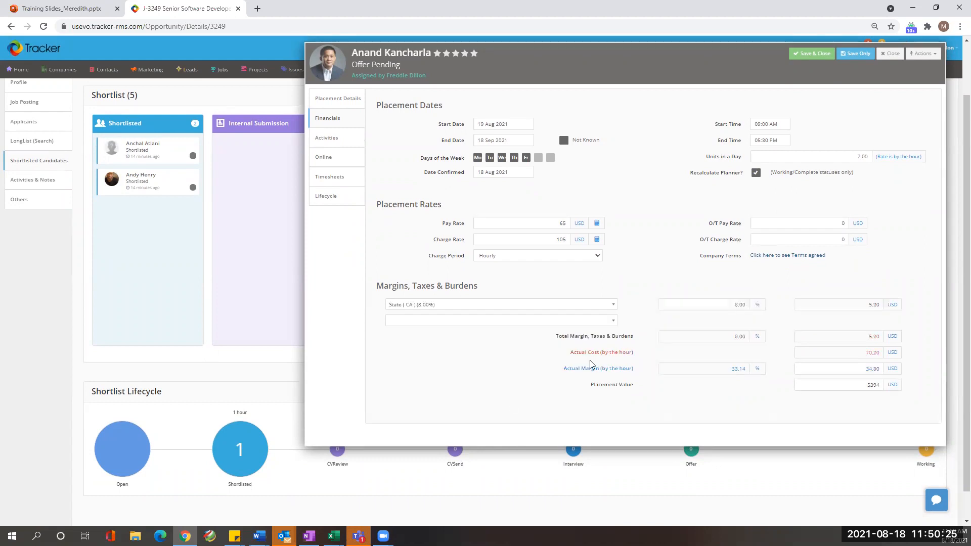
{"action": "scroll", "coordinate": [514, 344], "scroll_direction": "up", "scroll_amount": 1}
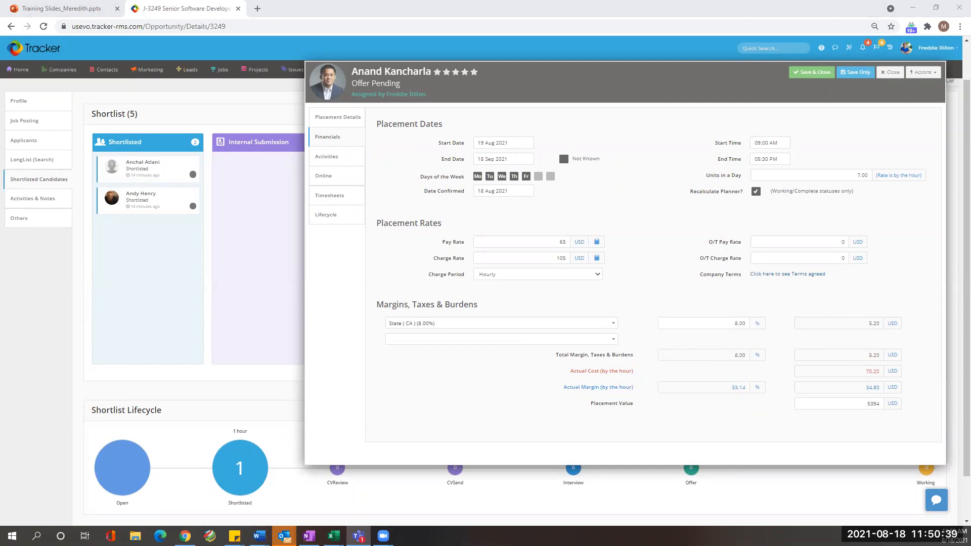
{"action": "scroll", "coordinate": [707, 193], "scroll_direction": "up", "scroll_amount": 1}
{"action": "left_click", "coordinate": [854, 116]}
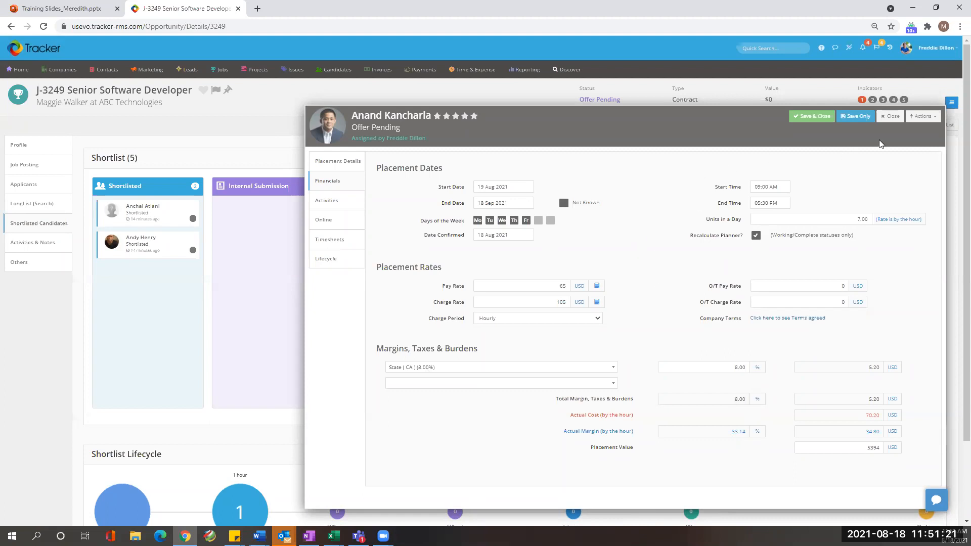
Step: Update the job's dates and values from the placement, confirm the update, and save and close the placement record
{"action": "left_click", "coordinate": [924, 119]}
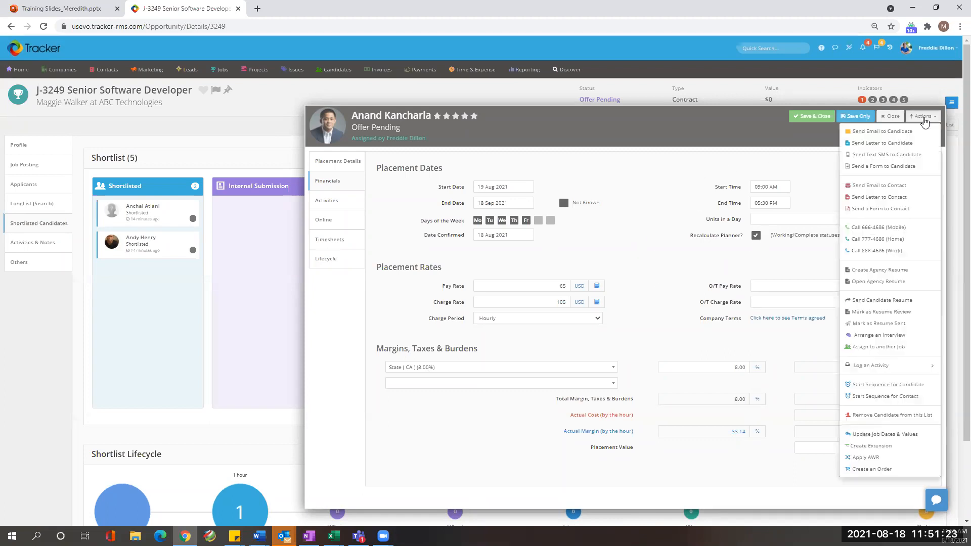
{"action": "scroll", "coordinate": [900, 240], "scroll_direction": "down", "scroll_amount": 2}
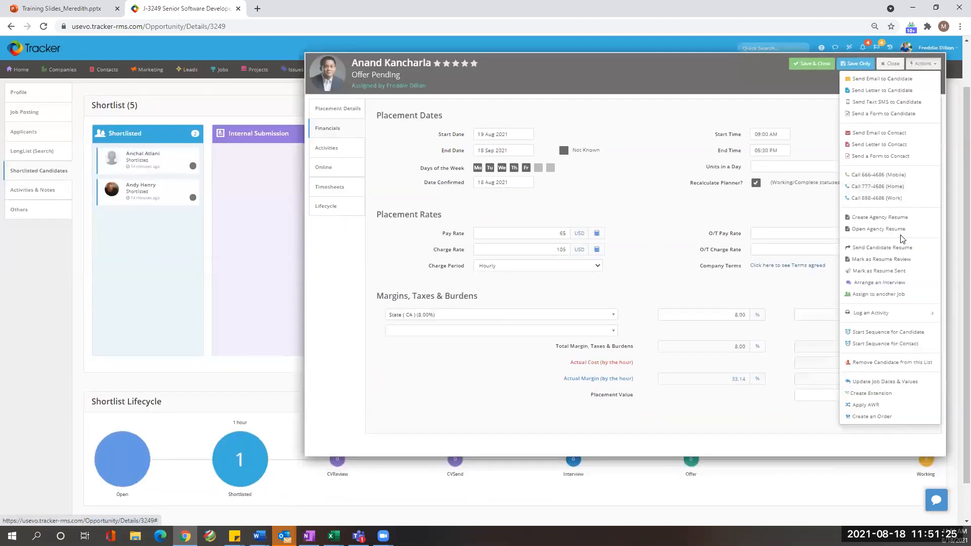
{"action": "left_click", "coordinate": [897, 384]}
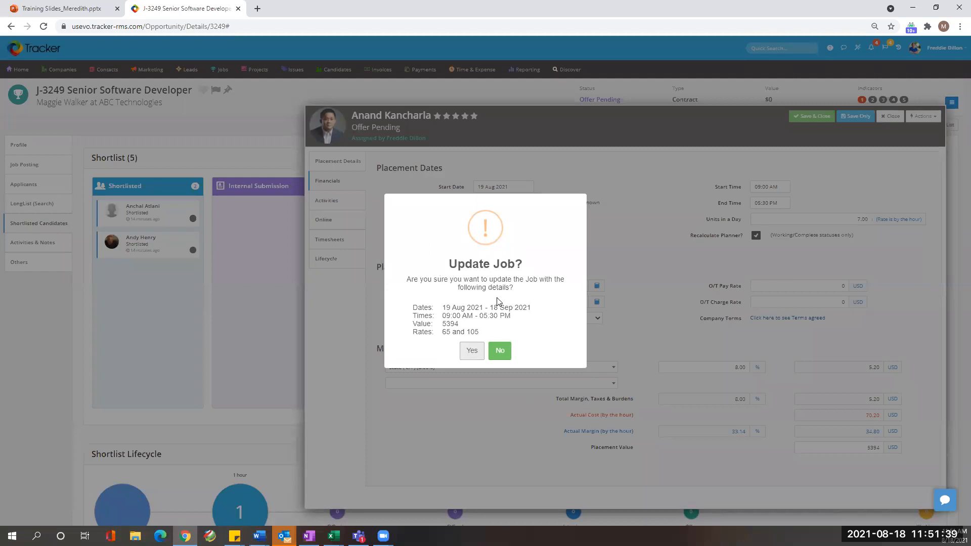
{"action": "left_click", "coordinate": [472, 350]}
{"action": "left_click", "coordinate": [496, 325]}
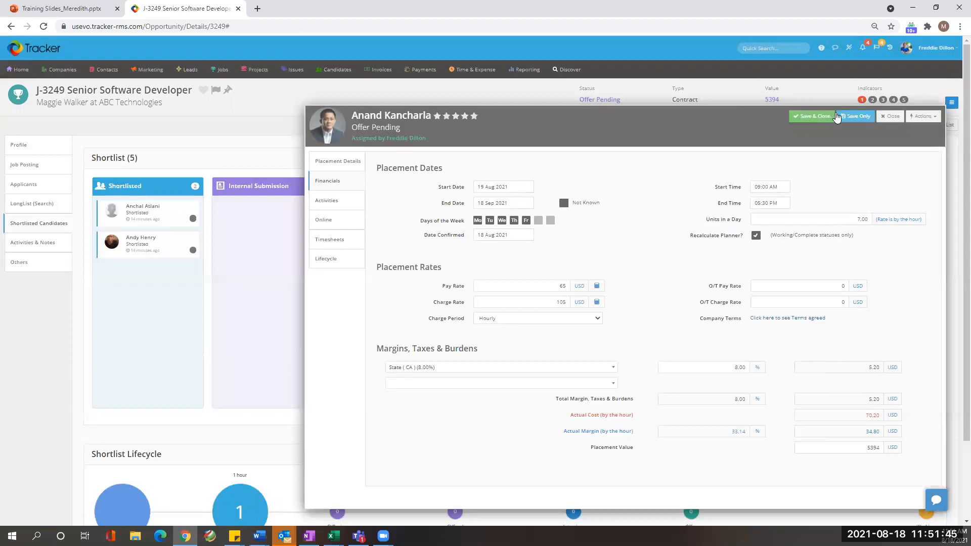
{"action": "left_click", "coordinate": [854, 117]}
{"action": "left_click", "coordinate": [889, 117]}
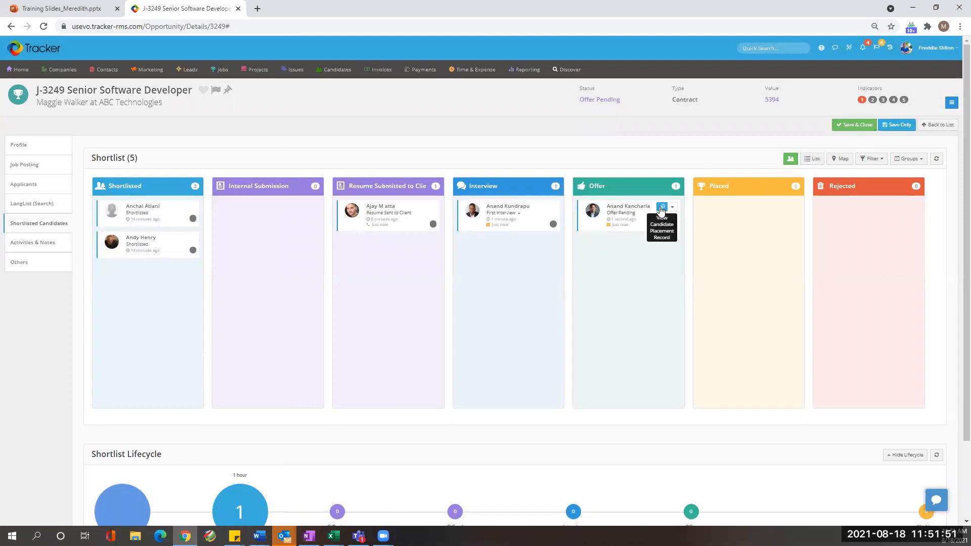
Step: Set the status of the Offer column candidate to Placed in their placement record, and save and close it
{"action": "left_click", "coordinate": [661, 209]}
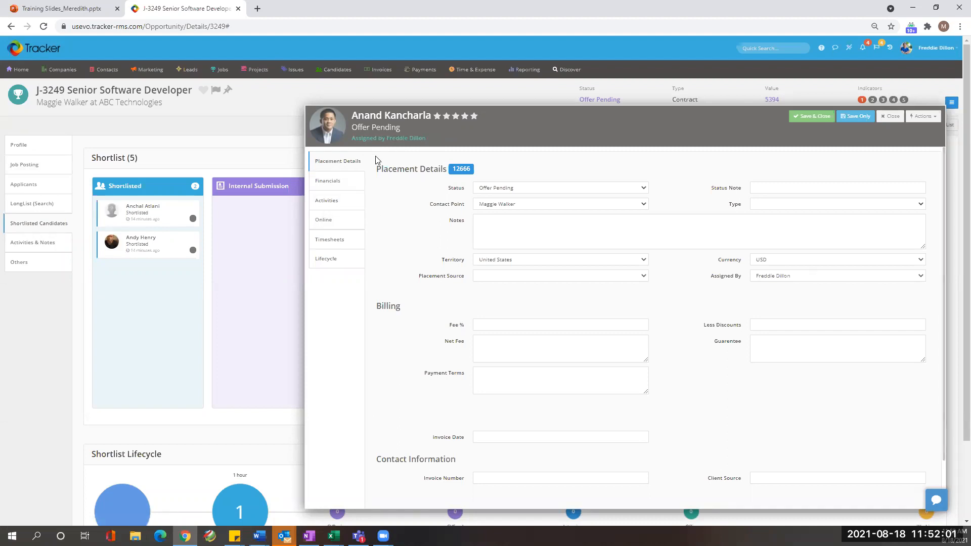
{"action": "left_click", "coordinate": [511, 190]}
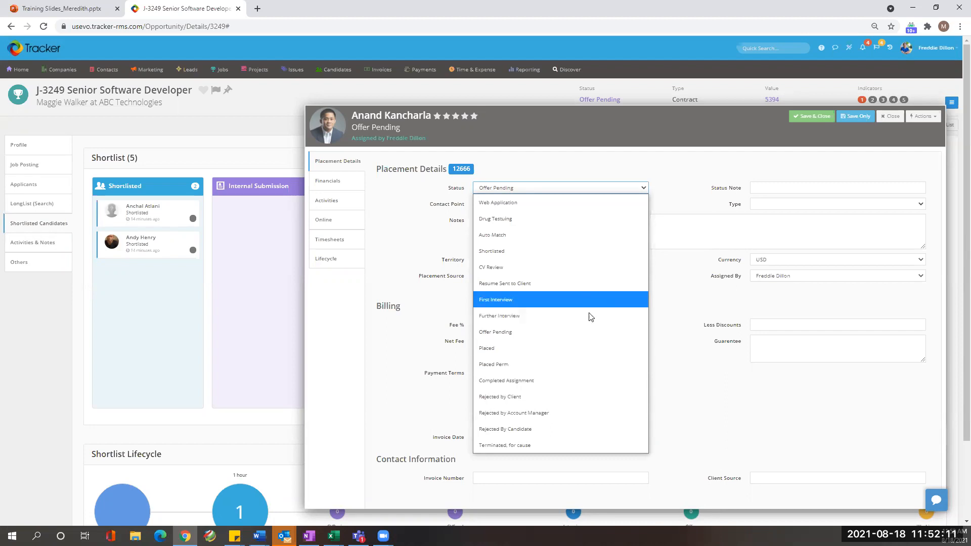
{"action": "left_click", "coordinate": [595, 347]}
{"action": "left_click", "coordinate": [857, 118]}
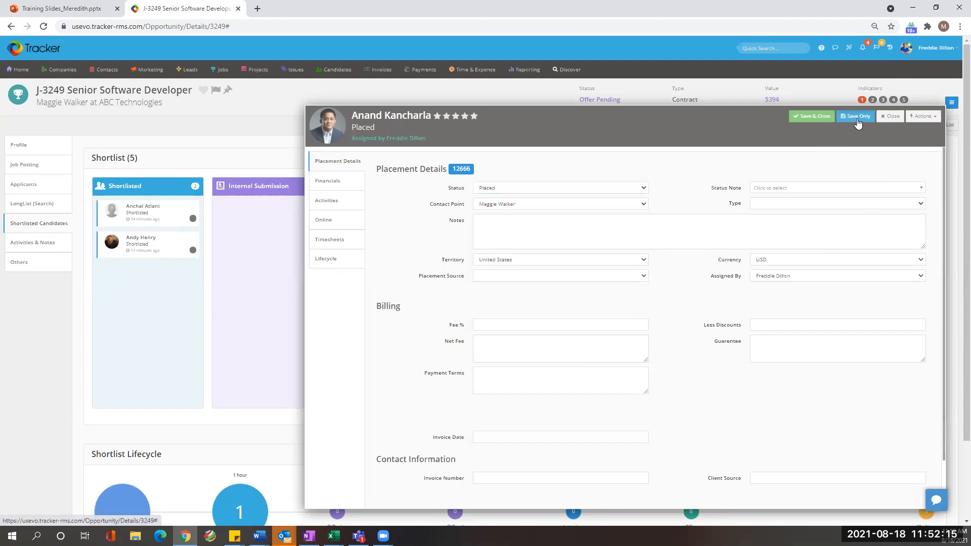
{"action": "left_click", "coordinate": [882, 117]}
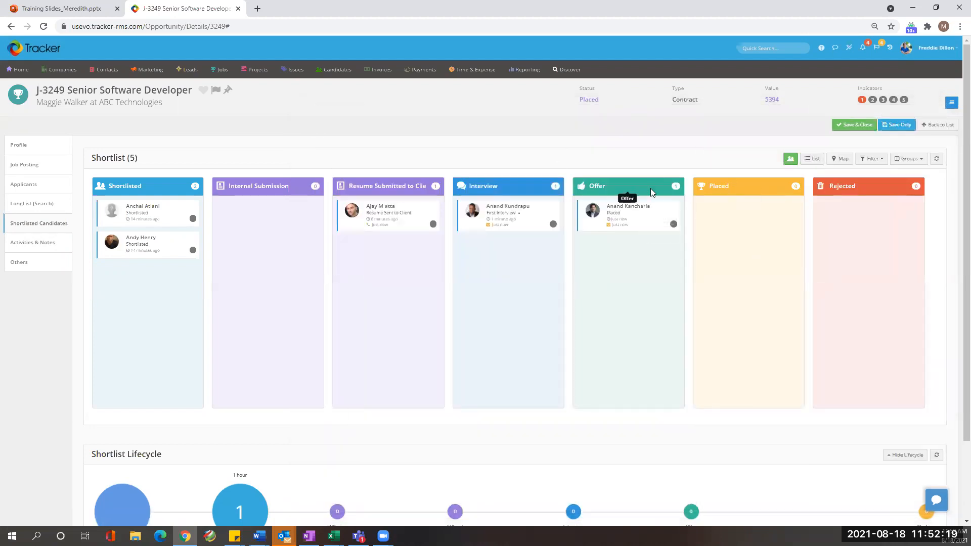
Step: Move the candidate's card from the Offer column to the Placed column with the status Placed
{"action": "mouse_move", "coordinate": [651, 223]}
{"action": "left_click_drag", "start_coordinate": [652, 223], "coordinate": [749, 231]}
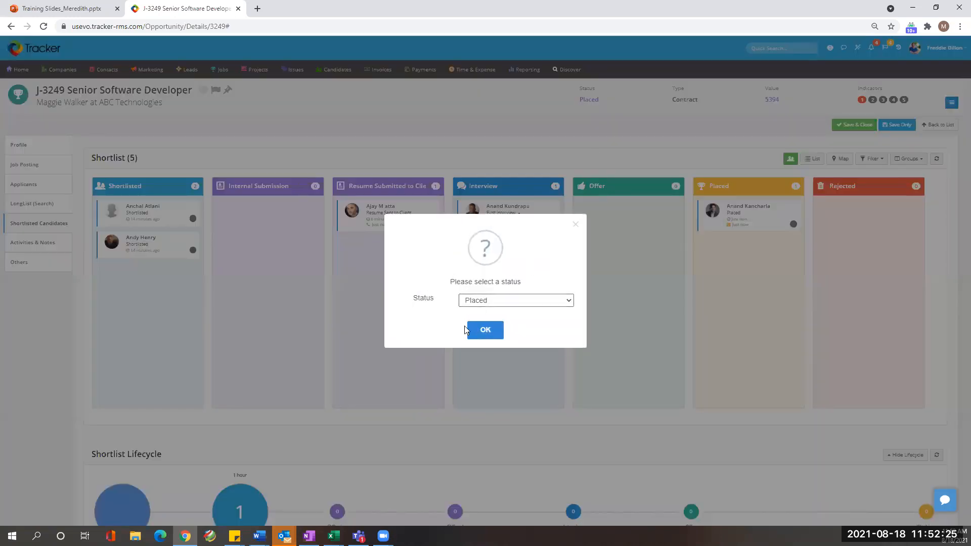
{"action": "left_click", "coordinate": [486, 330]}
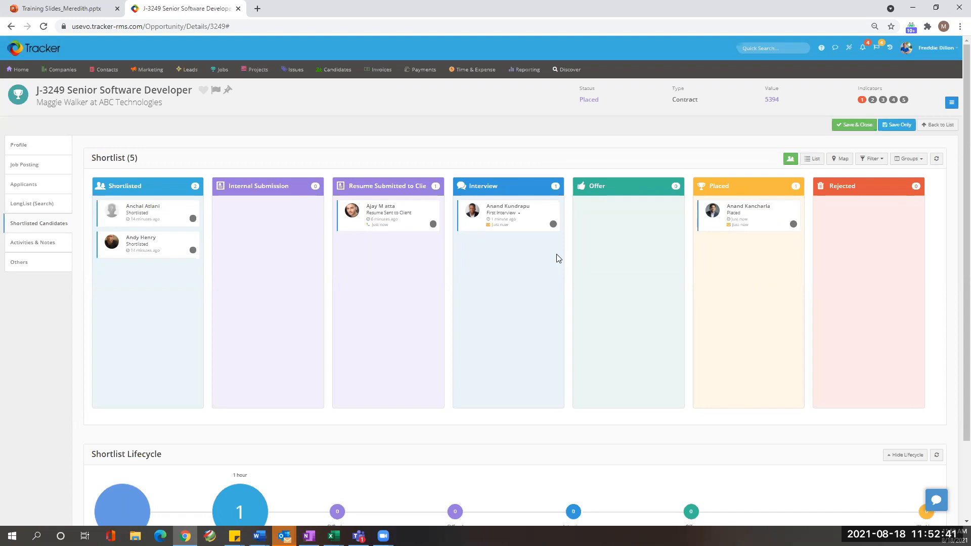
Step: Move the Interview candidate to the Rejected column with status Rejected by Client and reason Poor attitude
{"action": "mouse_move", "coordinate": [175, 223]}
{"action": "left_click_drag", "start_coordinate": [507, 222], "coordinate": [863, 212]}
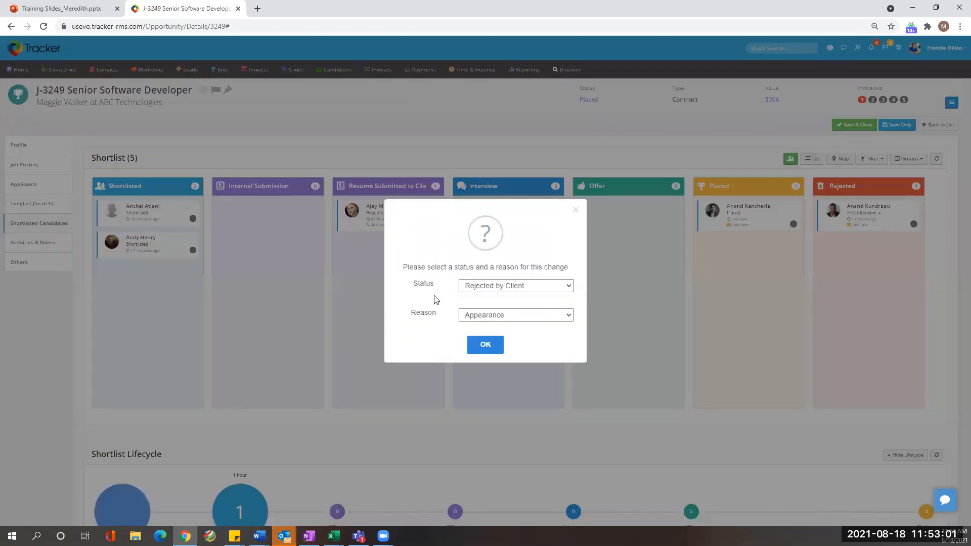
{"action": "left_click", "coordinate": [492, 291]}
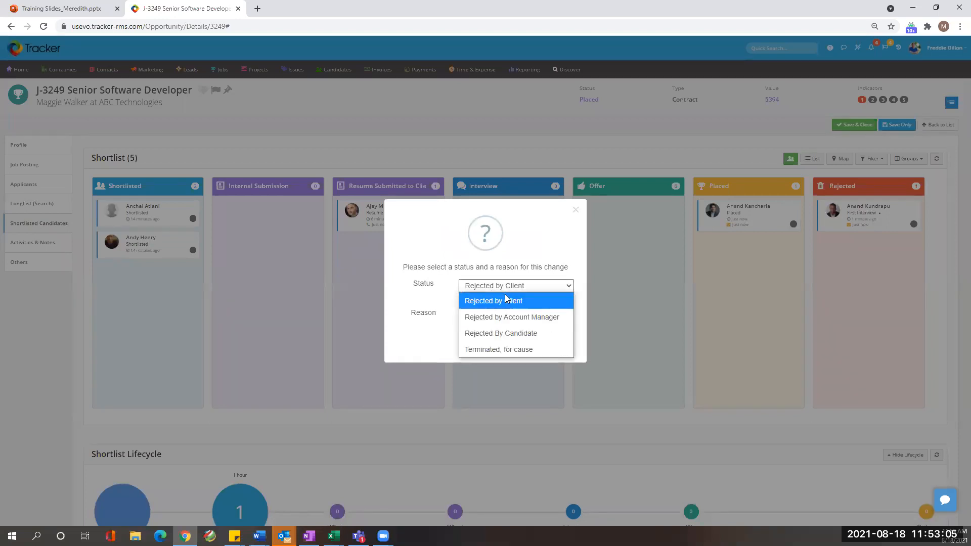
{"action": "left_click", "coordinate": [506, 300]}
{"action": "left_click", "coordinate": [476, 316]}
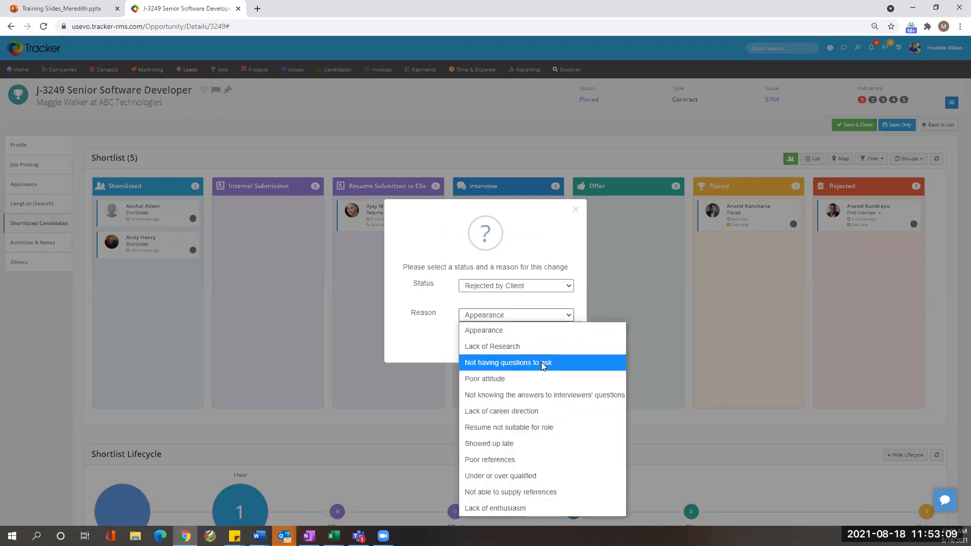
{"action": "left_click", "coordinate": [516, 379]}
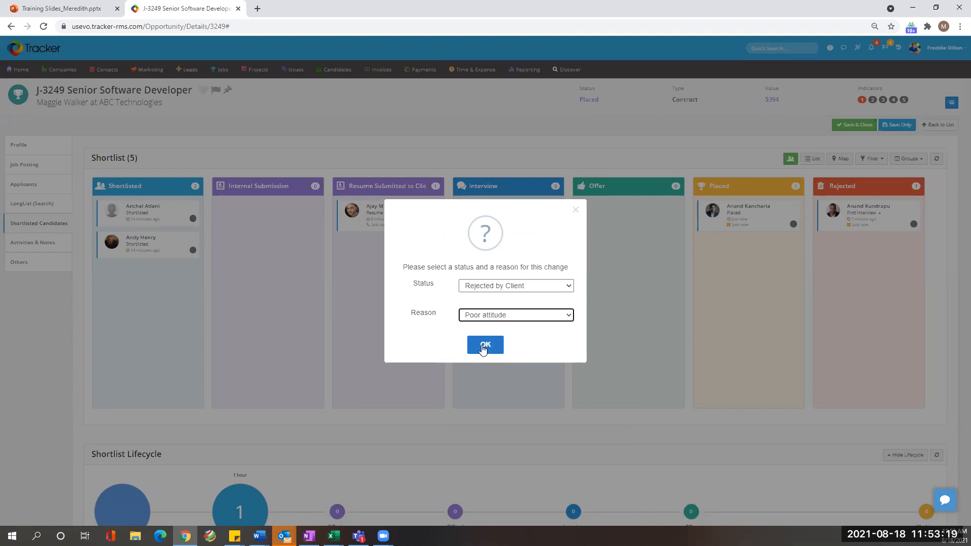
{"action": "left_click", "coordinate": [483, 347]}
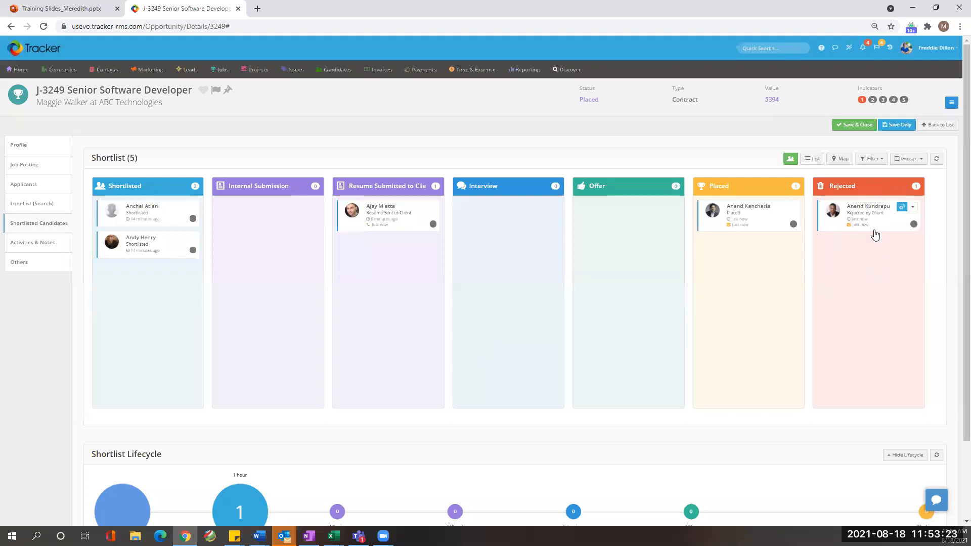
Step: Review the rejected candidate's shortlistings and hot lists in their profile preview, and close the preview
{"action": "left_click", "coordinate": [901, 208]}
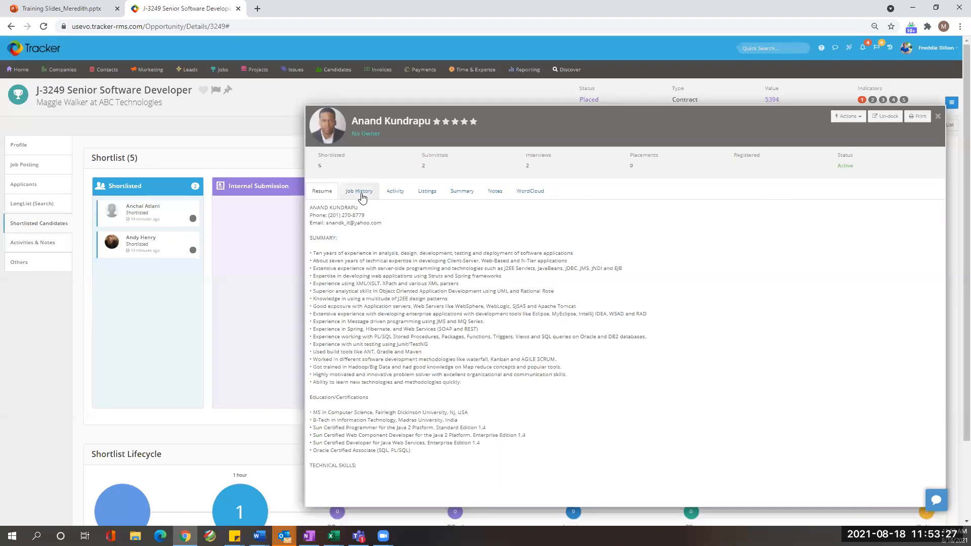
{"action": "left_click", "coordinate": [426, 192]}
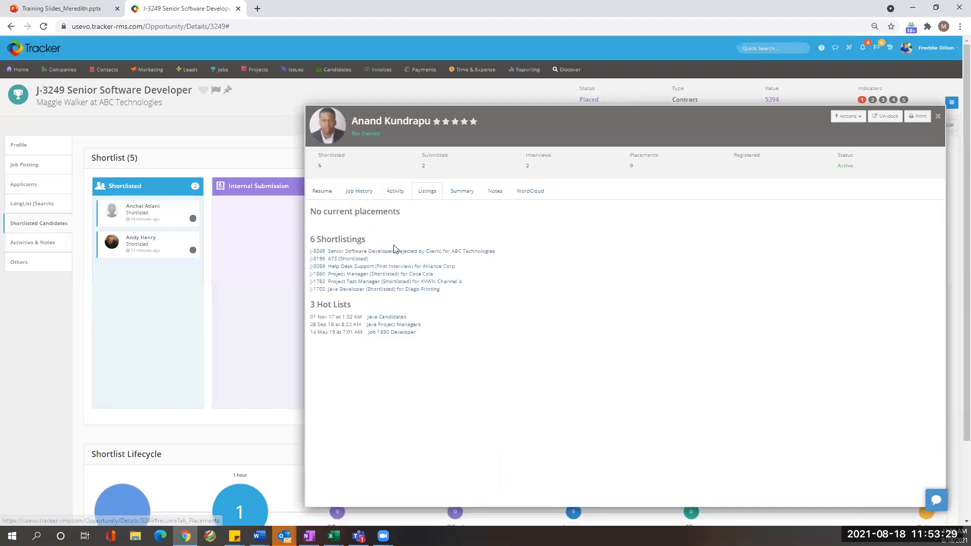
{"action": "left_click", "coordinate": [940, 116]}
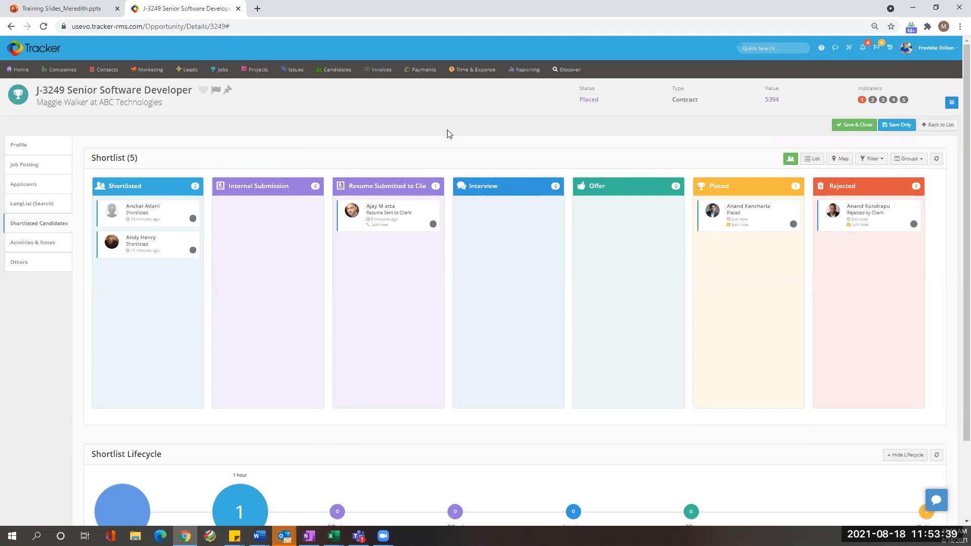
Step: Show the Senior Software Developer job's profile, and open the Recruiter Dashboard from the saved dashboards
{"action": "left_click", "coordinate": [43, 153]}
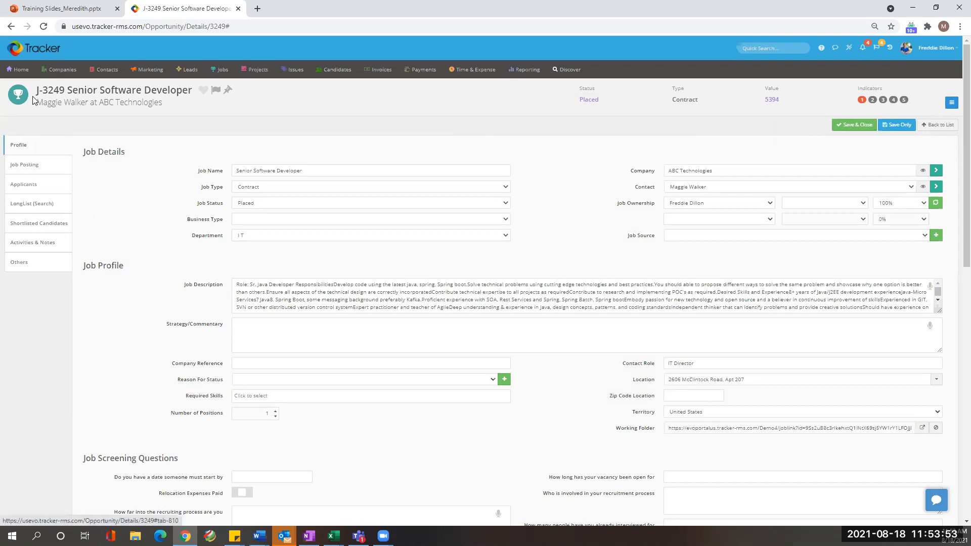
{"action": "mouse_move", "coordinate": [22, 76]}
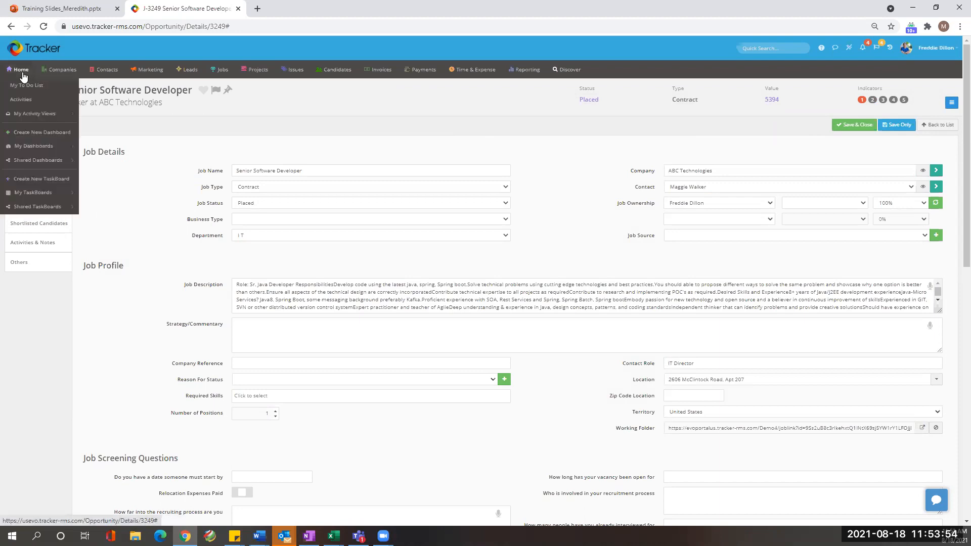
{"action": "left_click", "coordinate": [29, 147]}
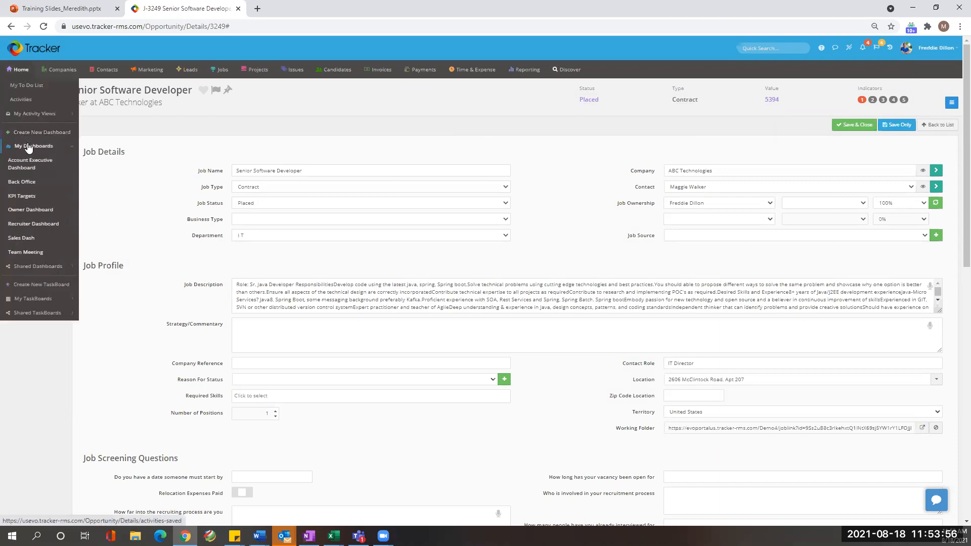
{"action": "left_click", "coordinate": [30, 223]}
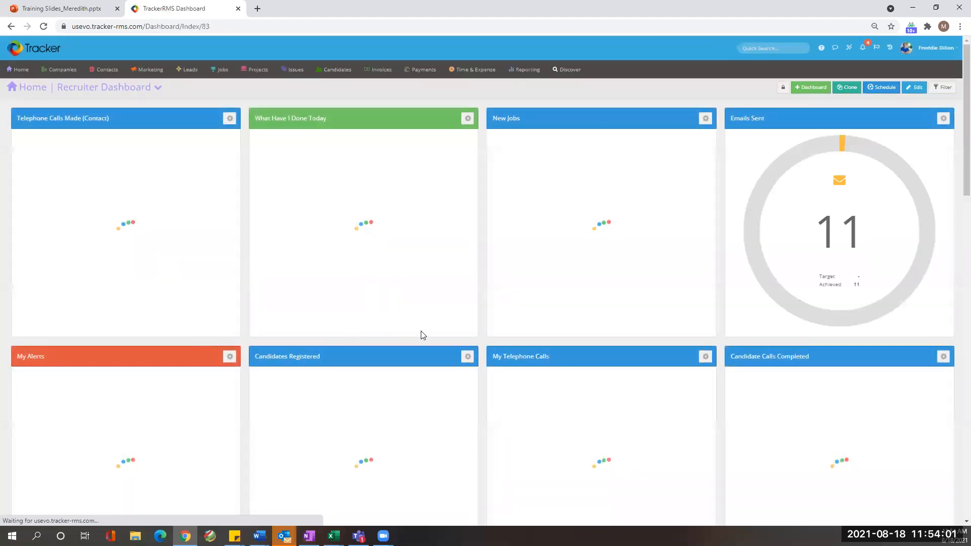
Step: Look over the Recruiter Dashboard's widgets for today's activity, new jobs, telephone calls, resumes sent, interviews scheduled and internal submittals
{"action": "scroll", "coordinate": [477, 277], "scroll_direction": "down", "scroll_amount": 5}
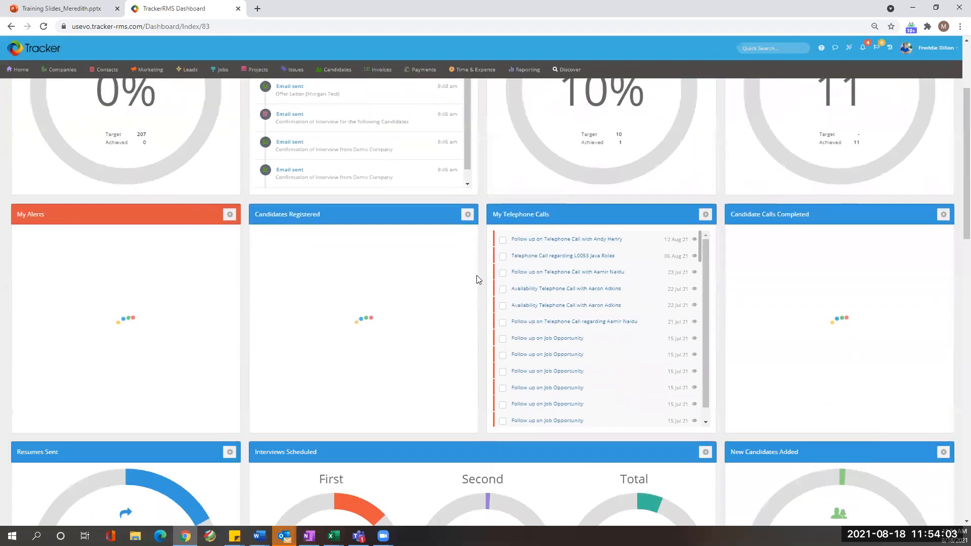
{"action": "scroll", "coordinate": [477, 278], "scroll_direction": "down", "scroll_amount": 10}
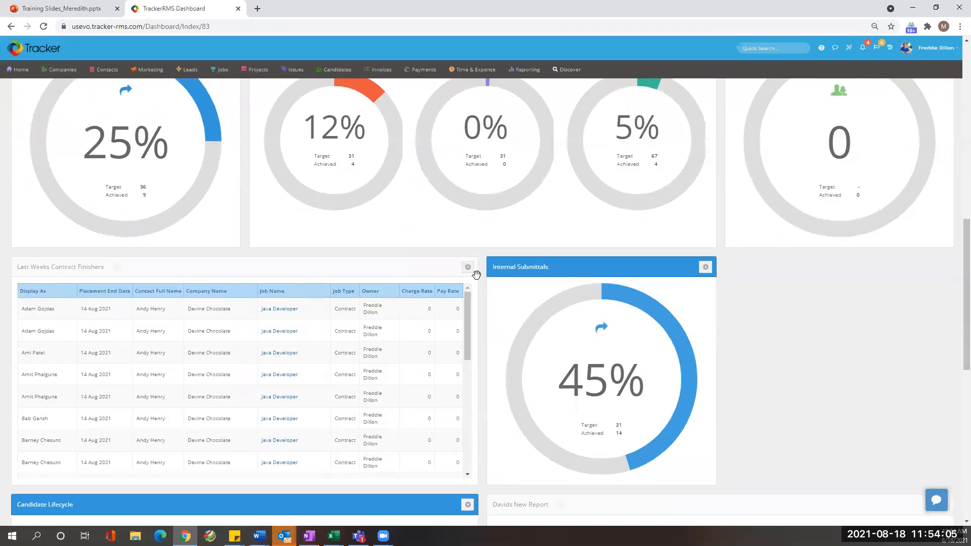
{"action": "scroll", "coordinate": [477, 278], "scroll_direction": "down", "scroll_amount": 3}
{"action": "scroll", "coordinate": [477, 278], "scroll_direction": "up", "scroll_amount": 10}
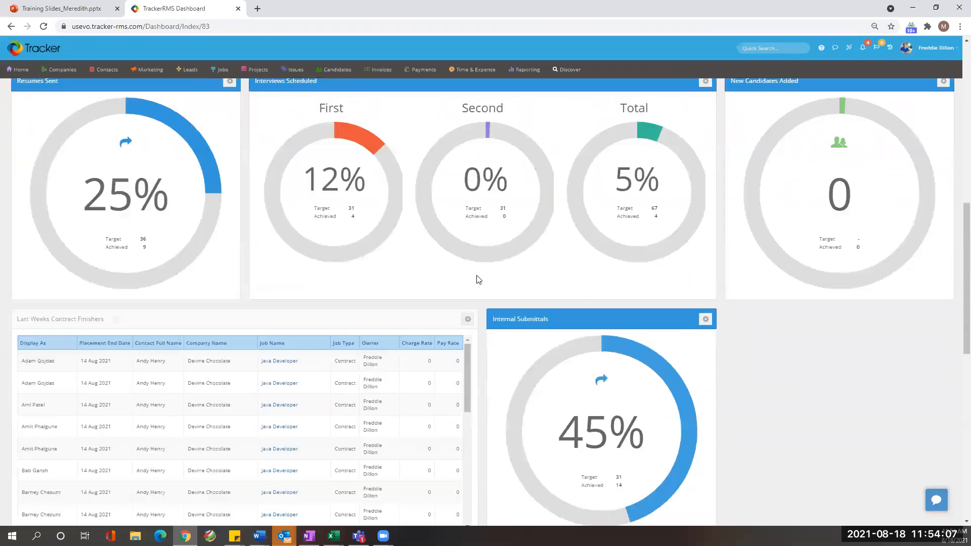
{"action": "scroll", "coordinate": [478, 279], "scroll_direction": "up", "scroll_amount": 7}
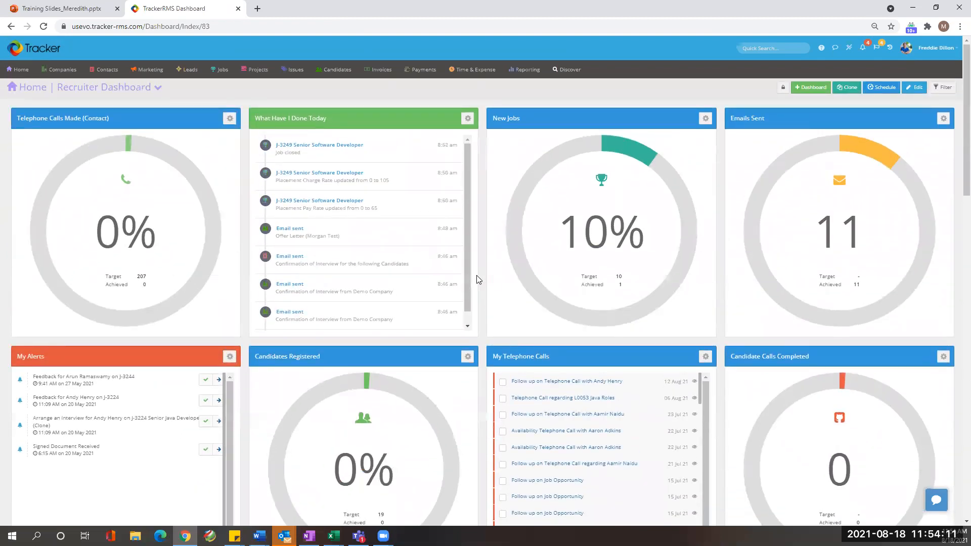
{"action": "scroll", "coordinate": [466, 358], "scroll_direction": "down", "scroll_amount": 6}
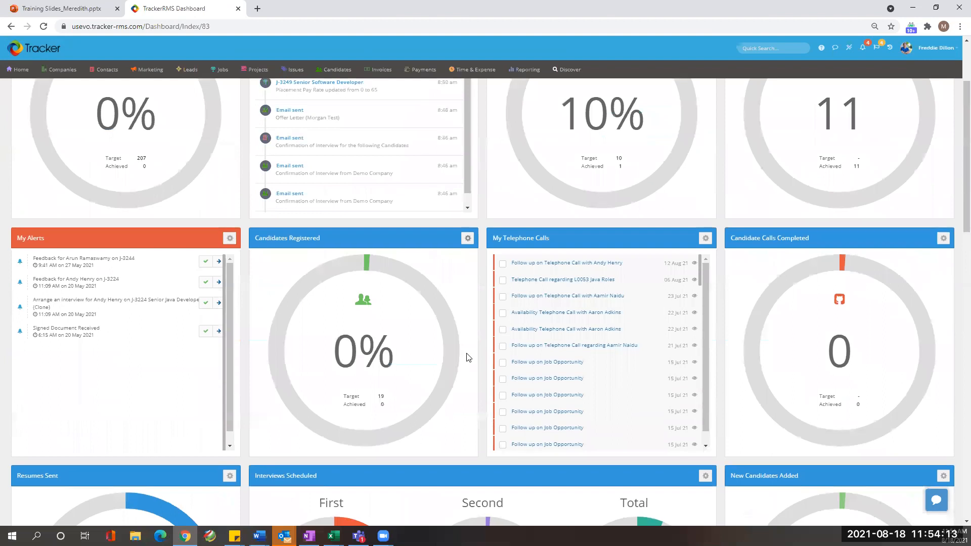
{"action": "scroll", "coordinate": [341, 364], "scroll_direction": "down", "scroll_amount": 1}
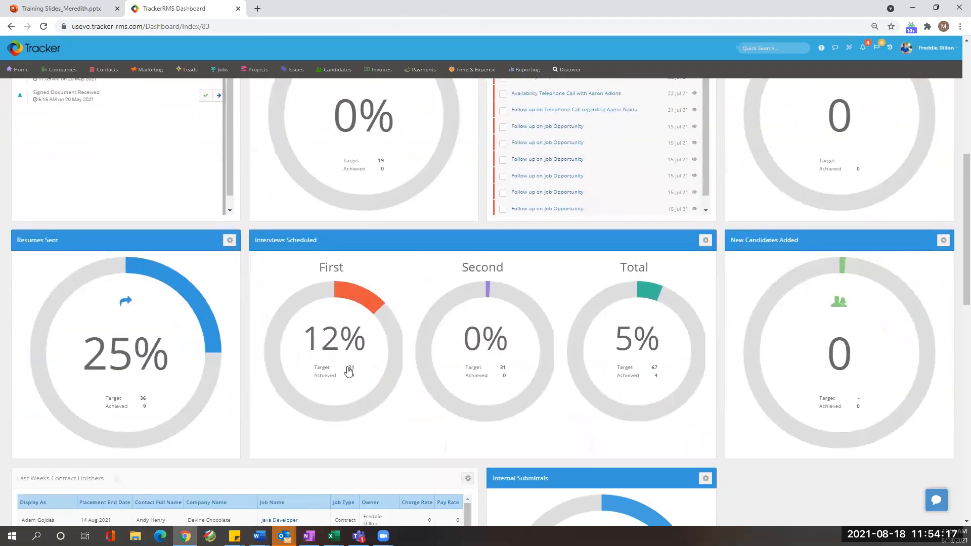
{"action": "scroll", "coordinate": [361, 372], "scroll_direction": "down", "scroll_amount": 1}
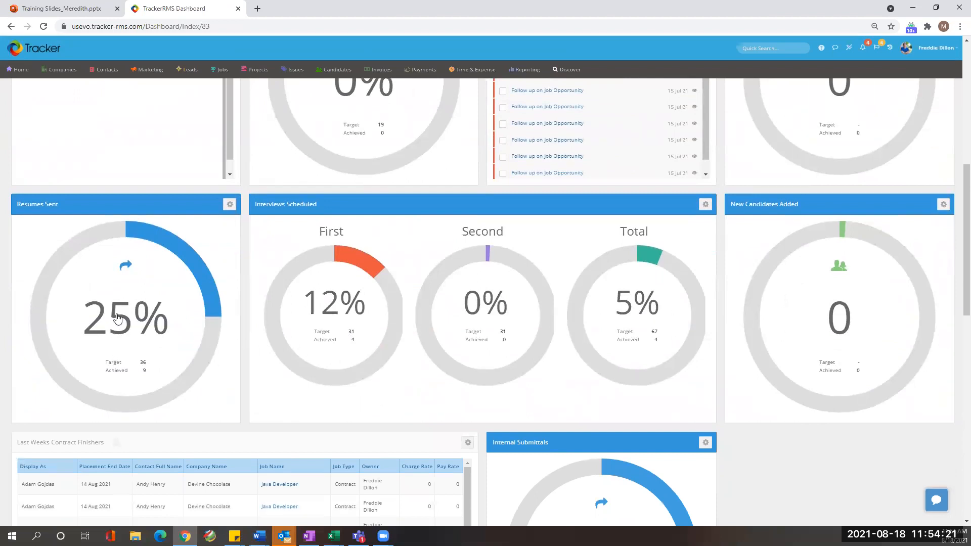
Step: Examine the records behind the Resumes Sent gauge, close the list, and review the Internal Submittals and other dashboard widgets
{"action": "left_click", "coordinate": [169, 315]}
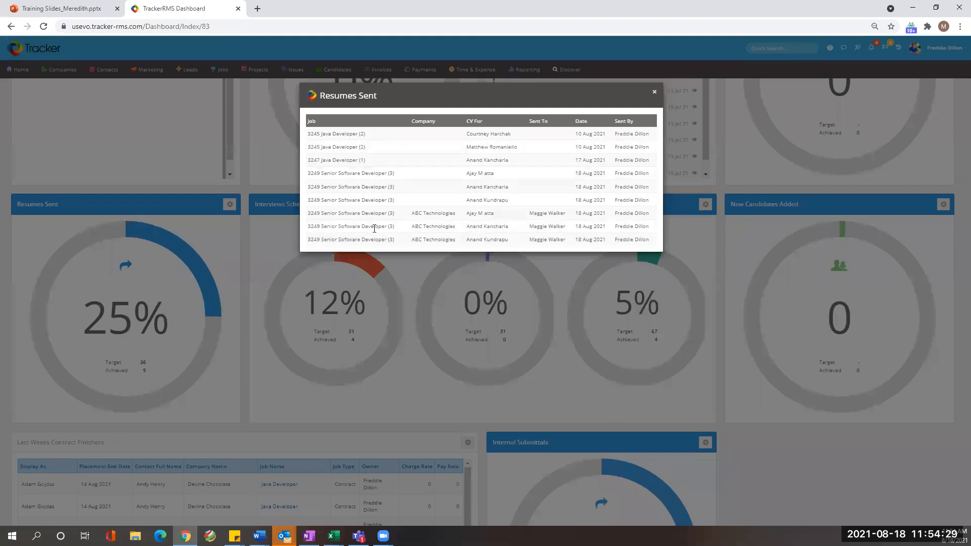
{"action": "left_click", "coordinate": [655, 97]}
{"action": "scroll", "coordinate": [650, 227], "scroll_direction": "down", "scroll_amount": 5}
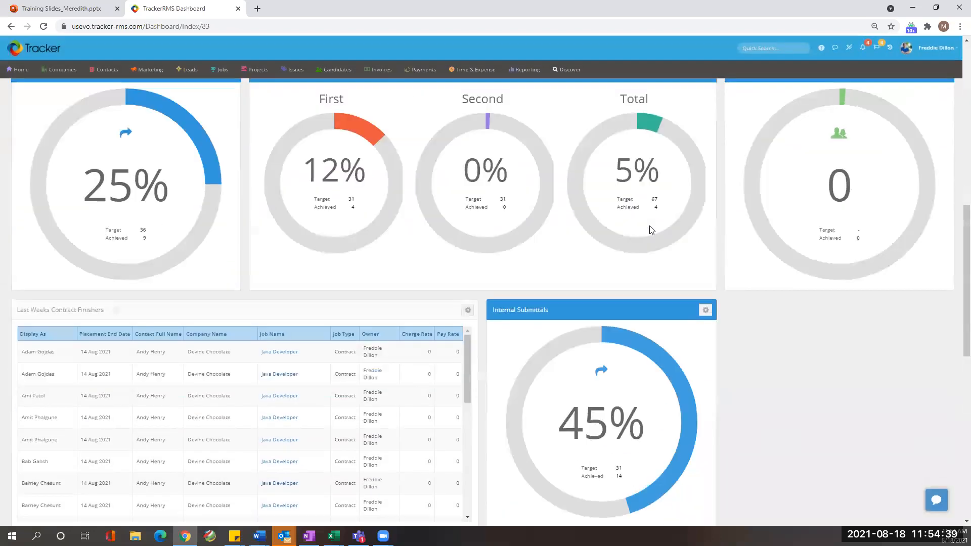
{"action": "scroll", "coordinate": [651, 231], "scroll_direction": "down", "scroll_amount": 3}
{"action": "scroll", "coordinate": [651, 230], "scroll_direction": "up", "scroll_amount": 2}
{"action": "scroll", "coordinate": [651, 231], "scroll_direction": "up", "scroll_amount": 5}
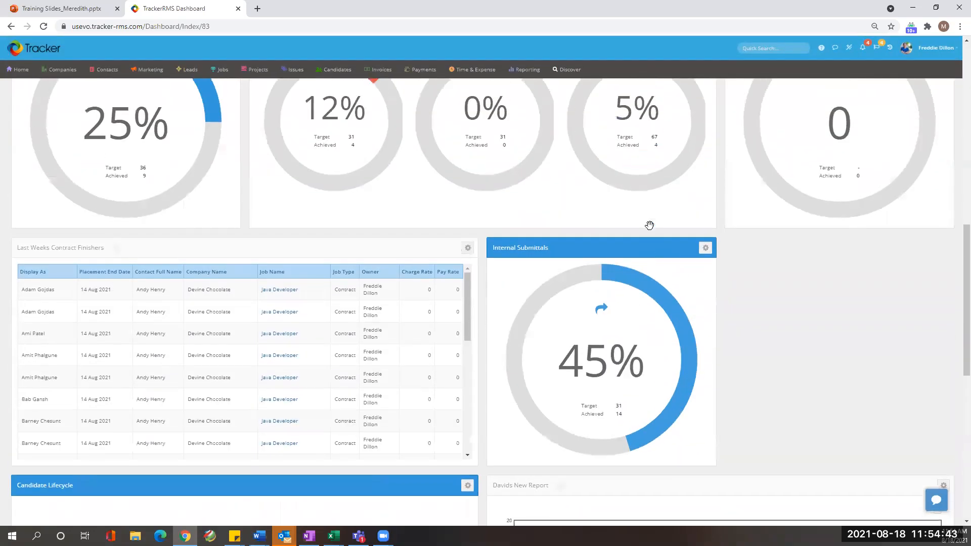
{"action": "scroll", "coordinate": [651, 231], "scroll_direction": "up", "scroll_amount": 4}
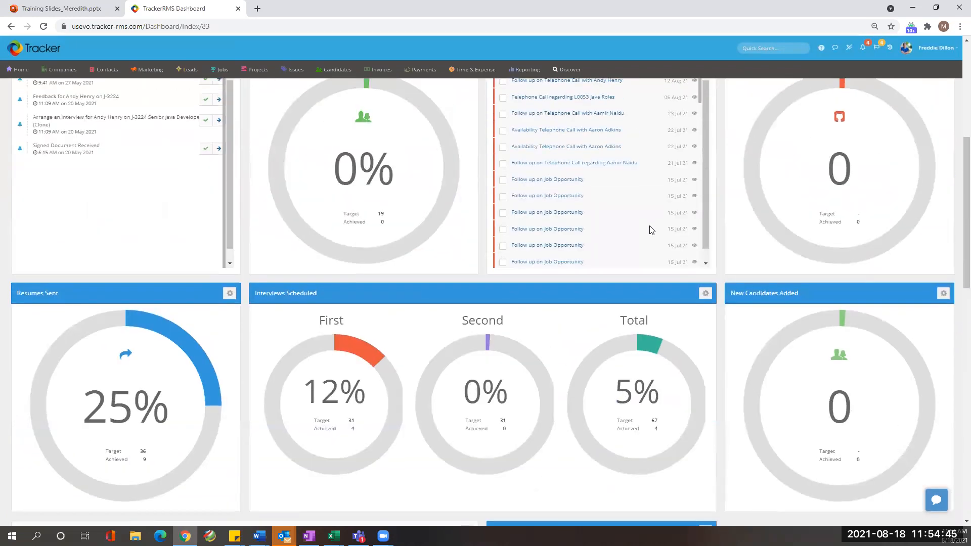
{"action": "scroll", "coordinate": [734, 261], "scroll_direction": "up", "scroll_amount": 6}
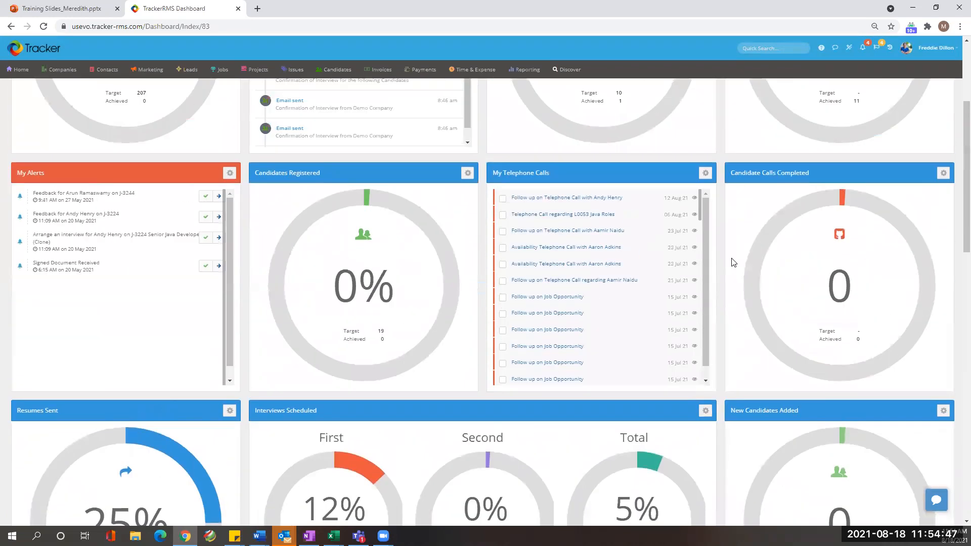
{"action": "scroll", "coordinate": [734, 262], "scroll_direction": "up", "scroll_amount": 1}
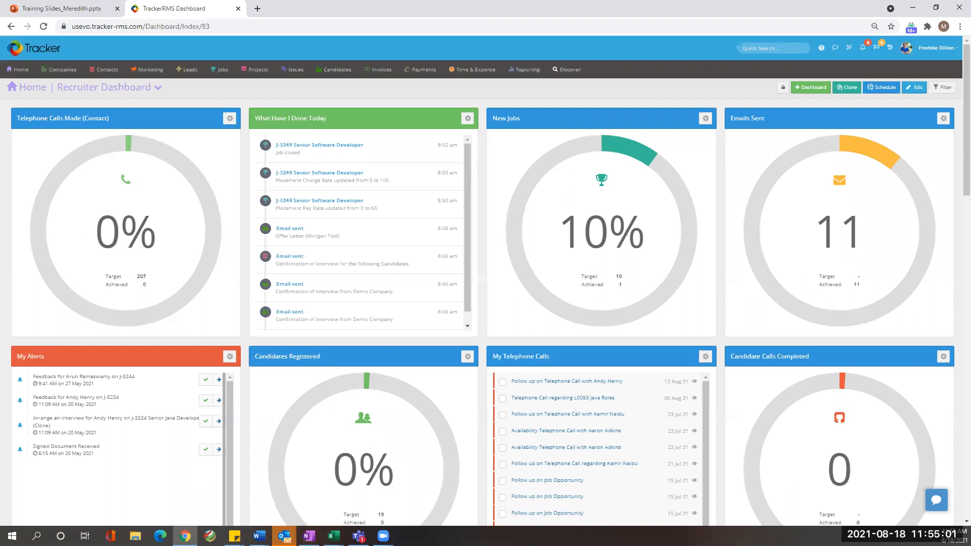
Step: Reopen the Senior Software Developer job from the recently viewed jobs and show its shortlisted candidates
{"action": "mouse_move", "coordinate": [217, 70]}
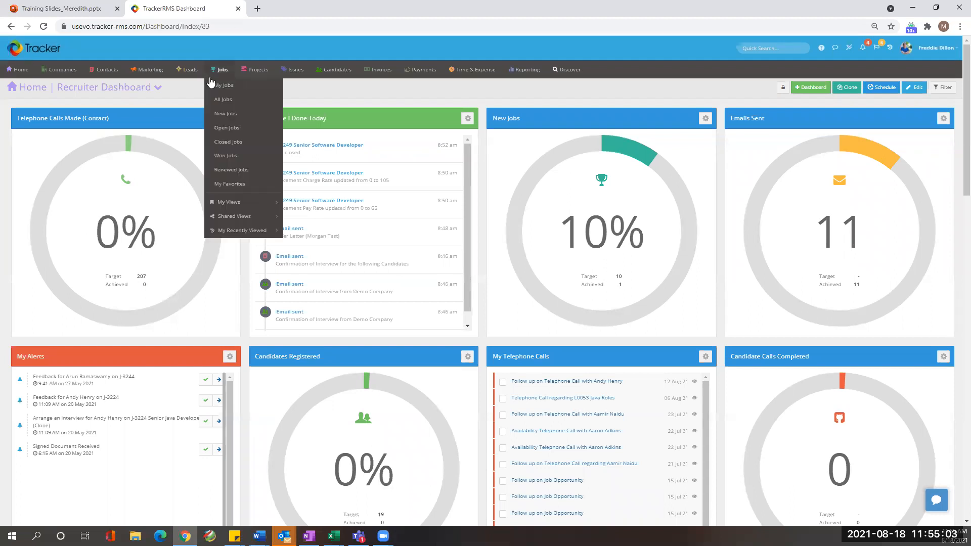
{"action": "left_click", "coordinate": [235, 232]}
{"action": "left_click", "coordinate": [234, 257]}
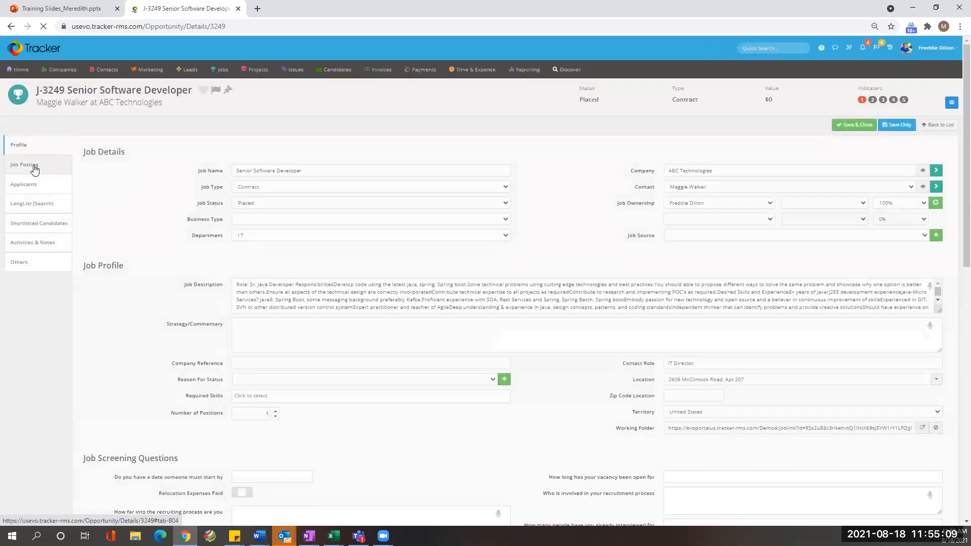
{"action": "left_click", "coordinate": [41, 224]}
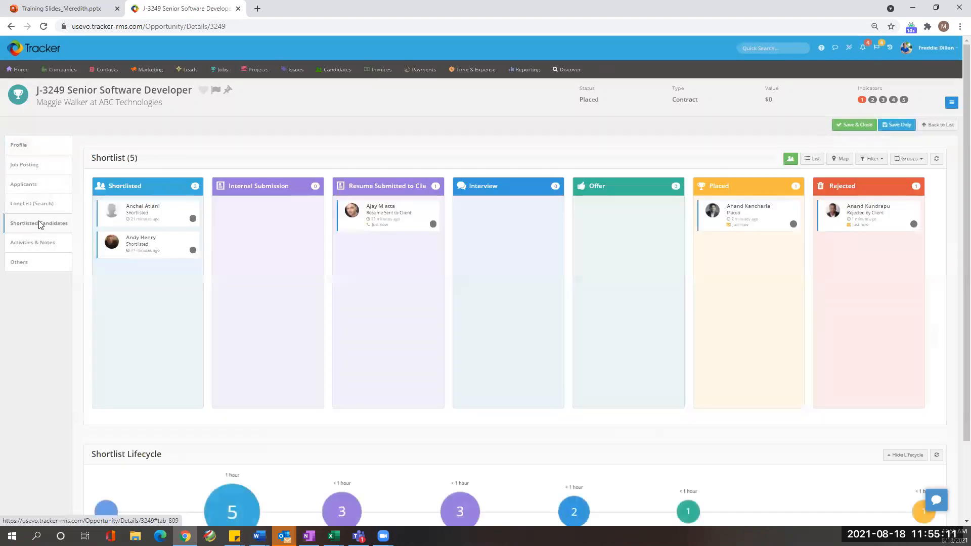
Step: Open the placement record of the candidate in the Placed column and review its dates, rates and margins under Financials
{"action": "mouse_move", "coordinate": [783, 213]}
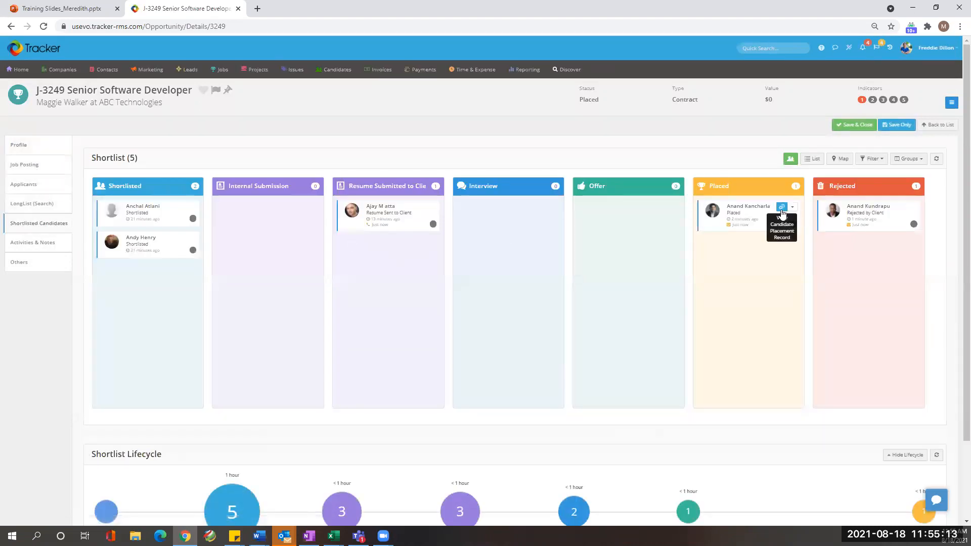
{"action": "left_click", "coordinate": [782, 211]}
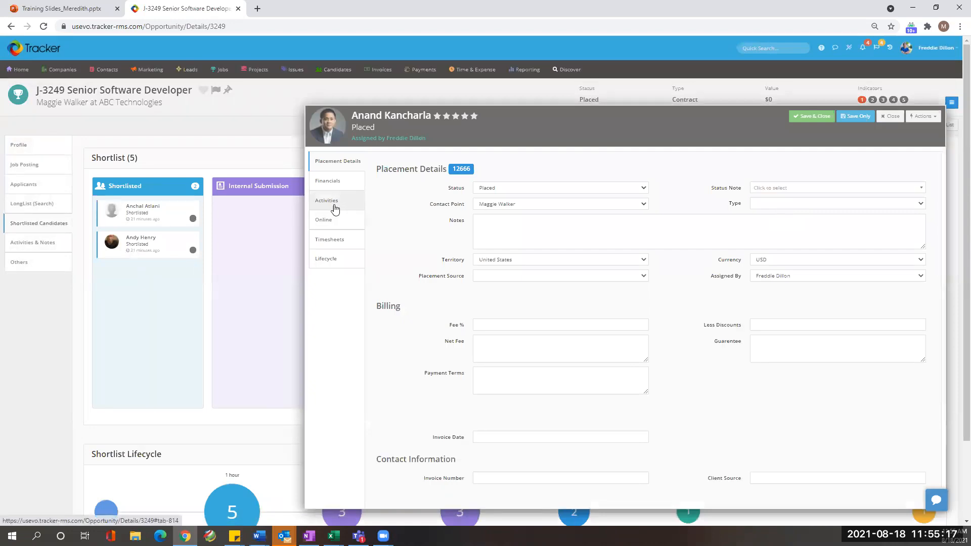
{"action": "left_click", "coordinate": [344, 183]}
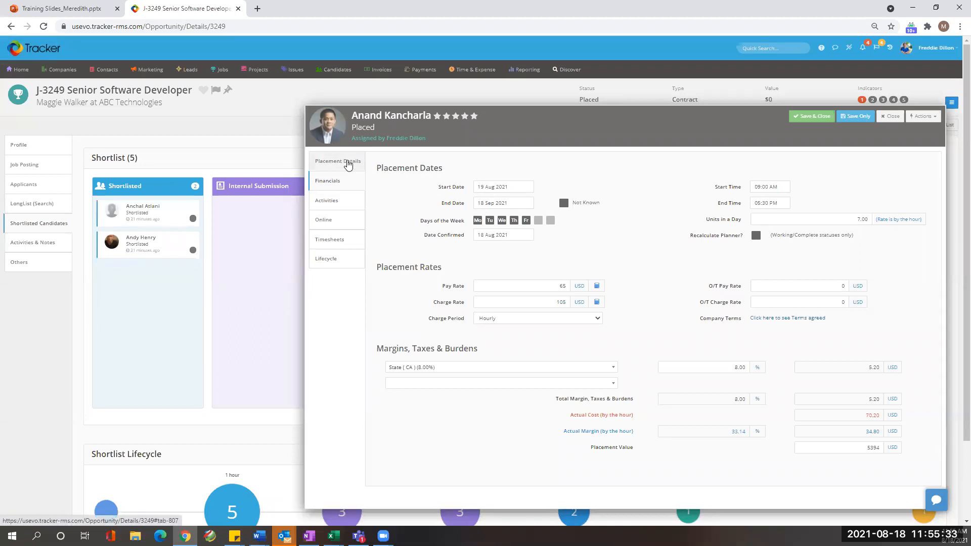
Step: Set the status in the placement details to Completed Assignment, save the placement record and close it
{"action": "left_click", "coordinate": [348, 161]}
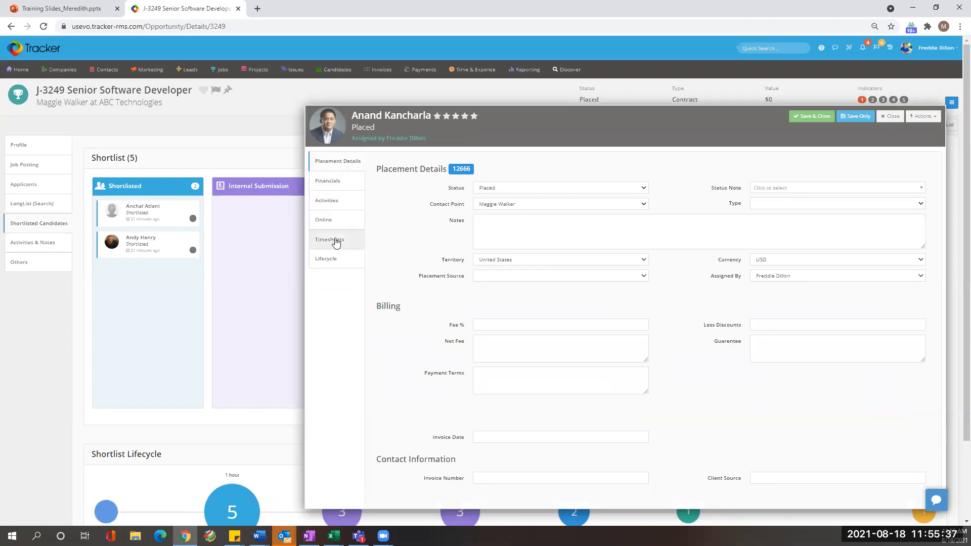
{"action": "left_click", "coordinate": [541, 191]}
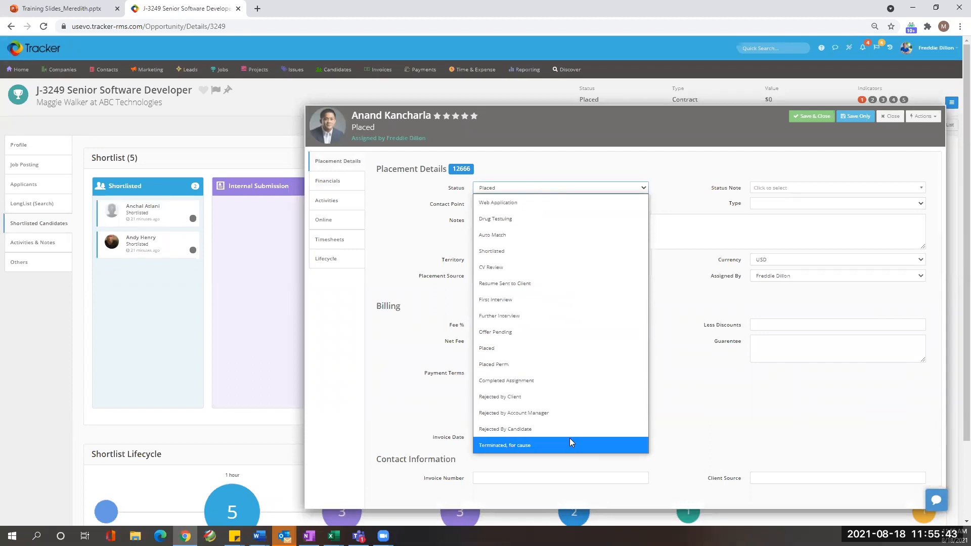
{"action": "left_click", "coordinate": [566, 381]}
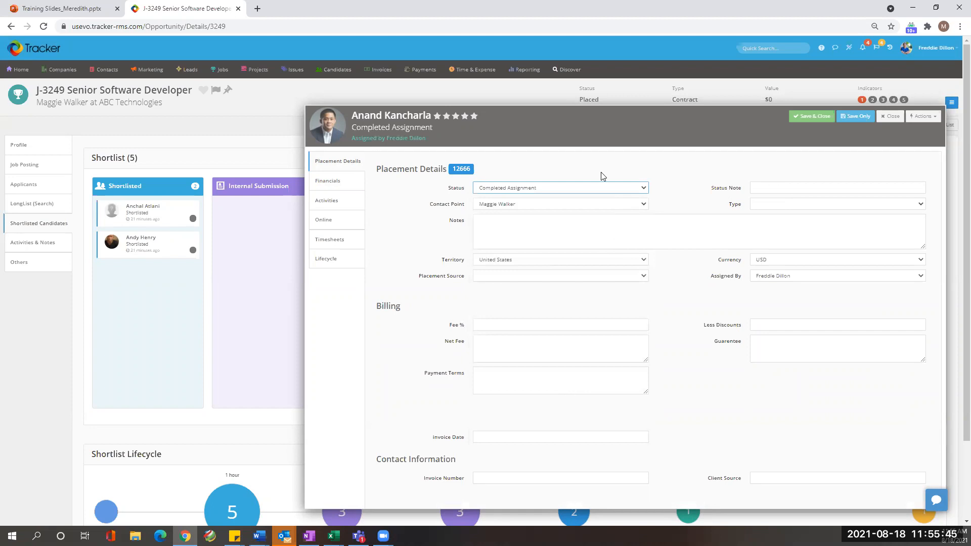
{"action": "left_click", "coordinate": [858, 119]}
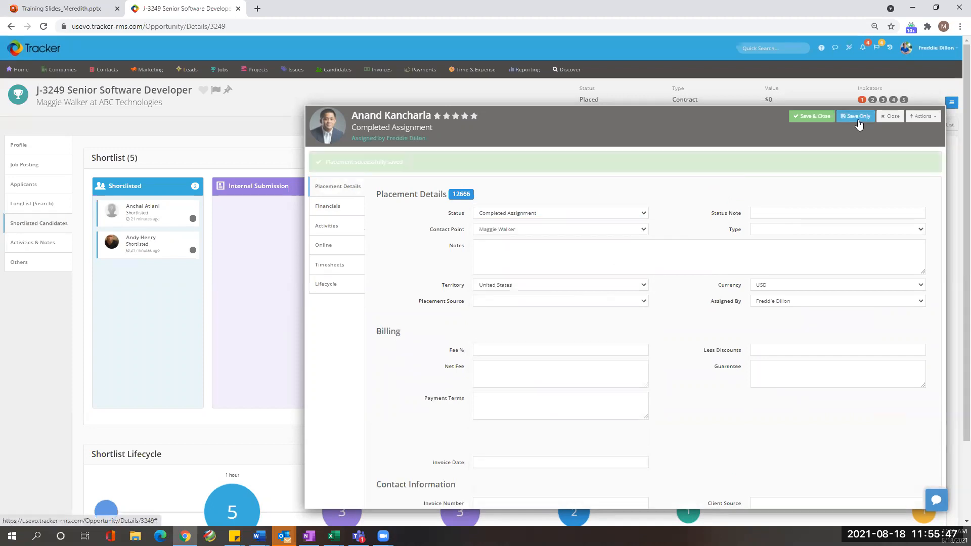
{"action": "left_click", "coordinate": [890, 117]}
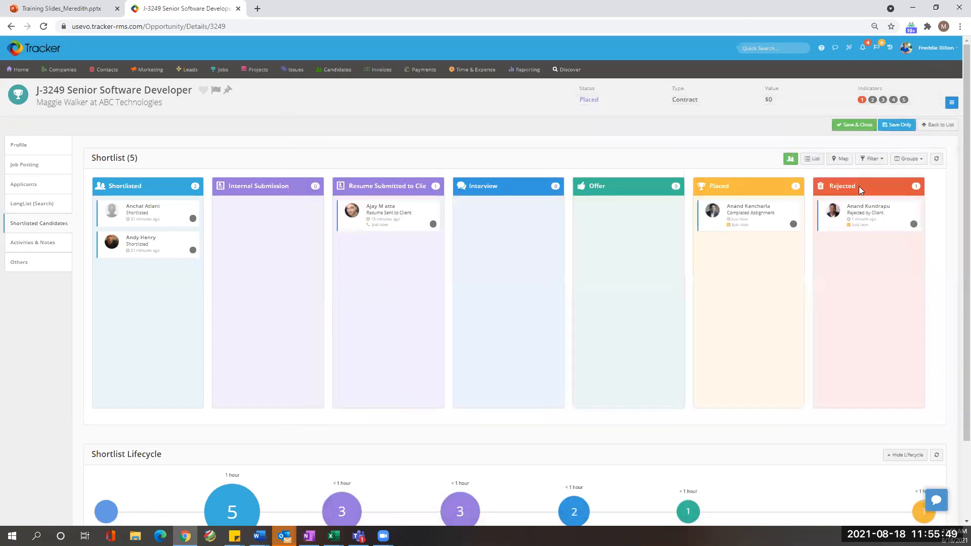
Step: Switch to the training slides presentation in PowerPoint
{"action": "mouse_move", "coordinate": [769, 213]}
{"action": "left_click", "coordinate": [69, 6]}
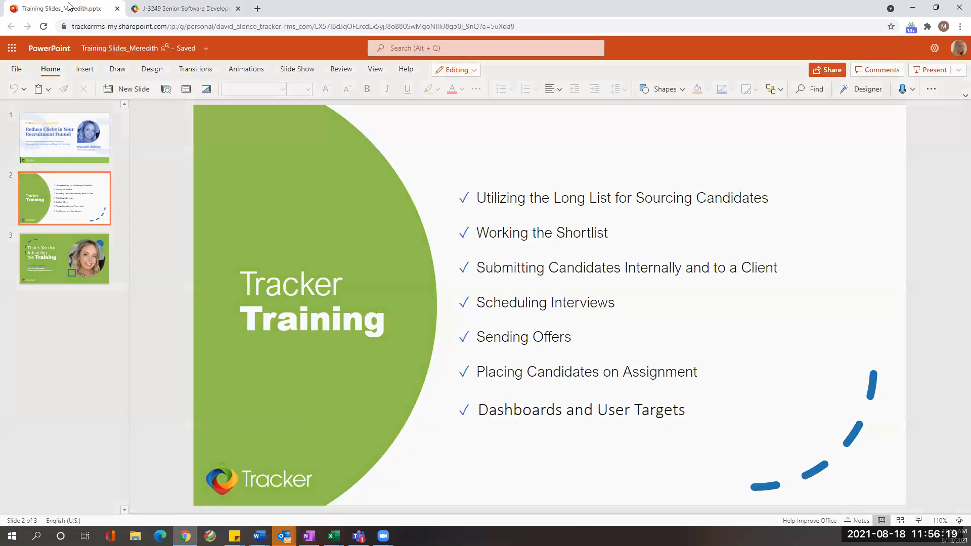